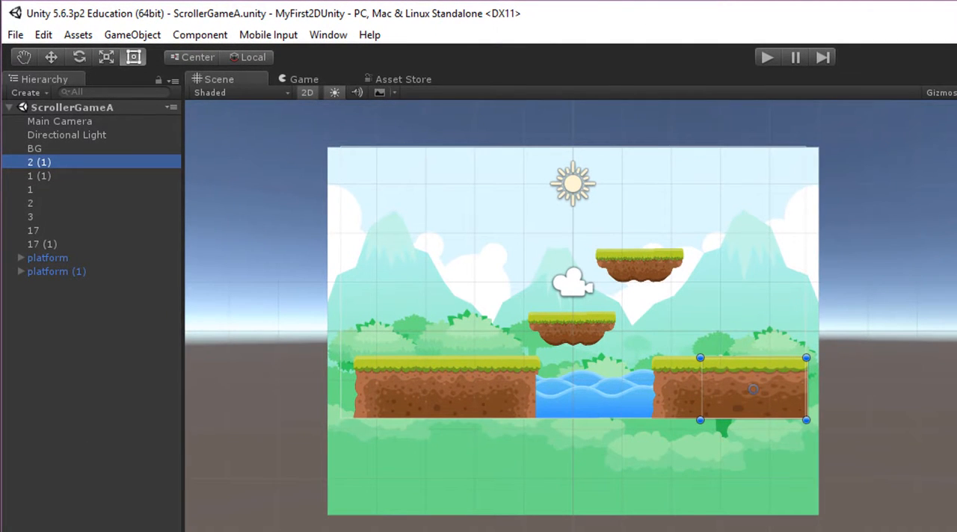
Examine the tile sprites in the Sprites BG folder and open its prefabs folder.
click(37, 528)
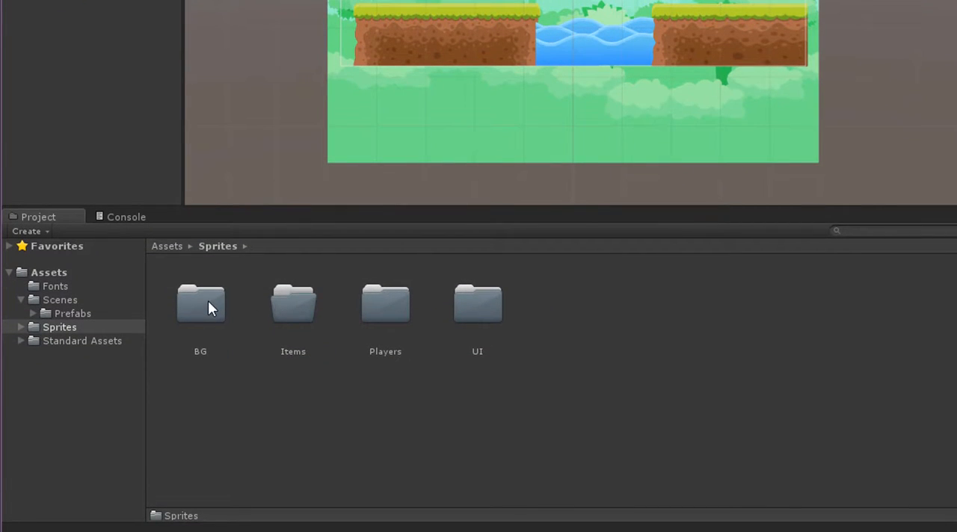
double_click(320, 308)
click(216, 246)
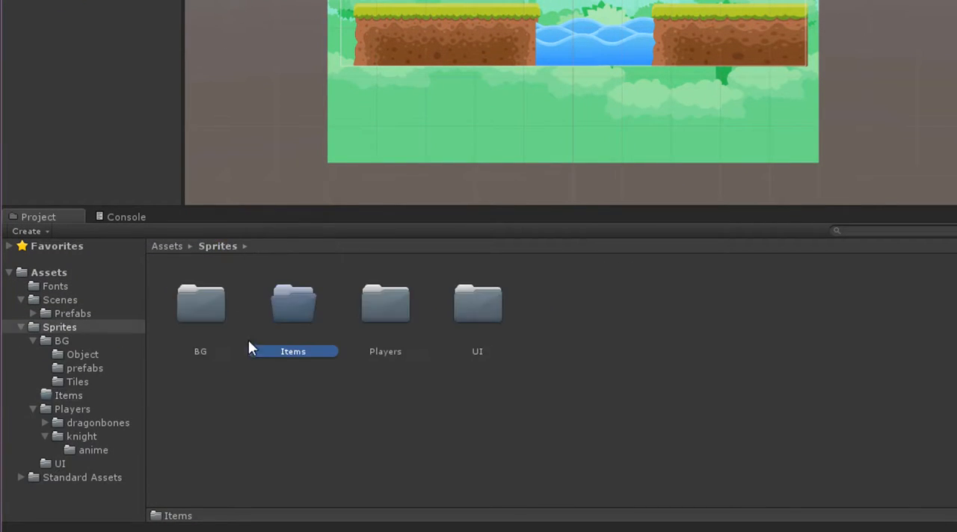
double_click(193, 307)
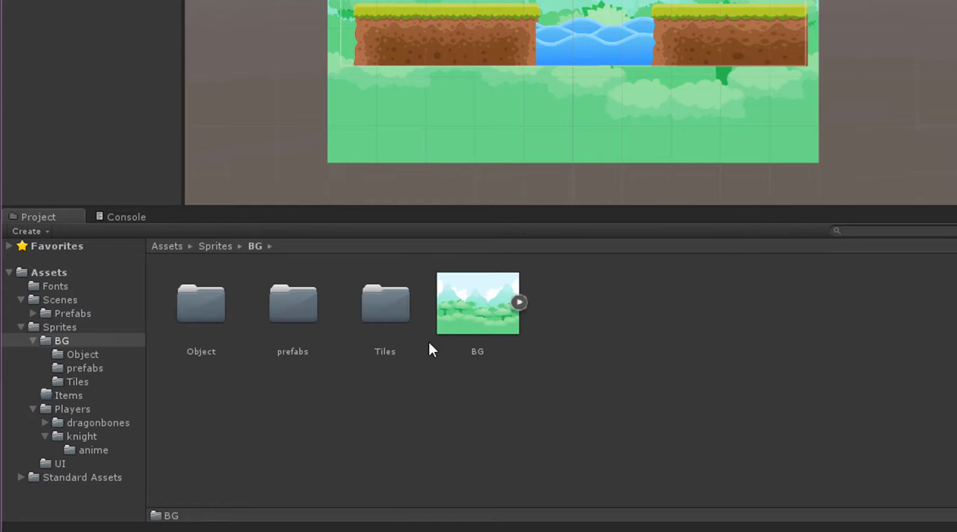
double_click(292, 313)
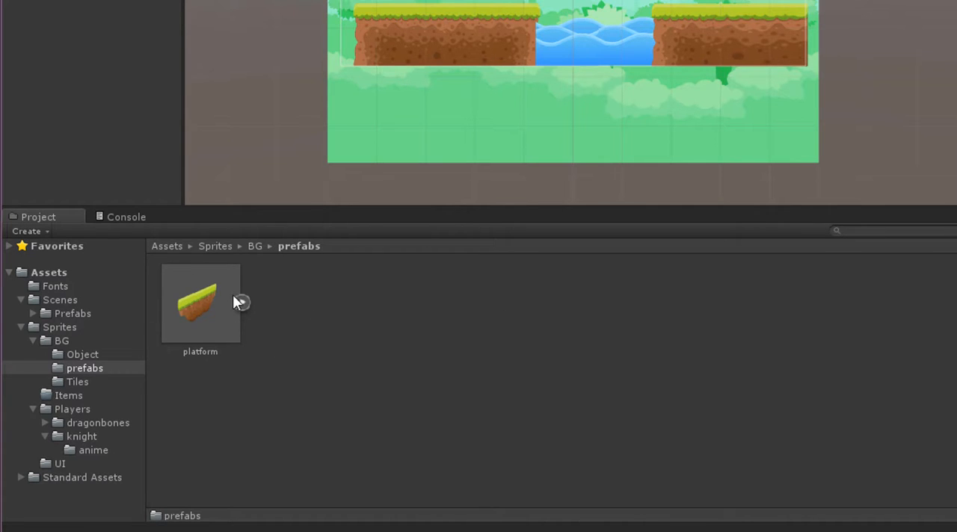
click(257, 247)
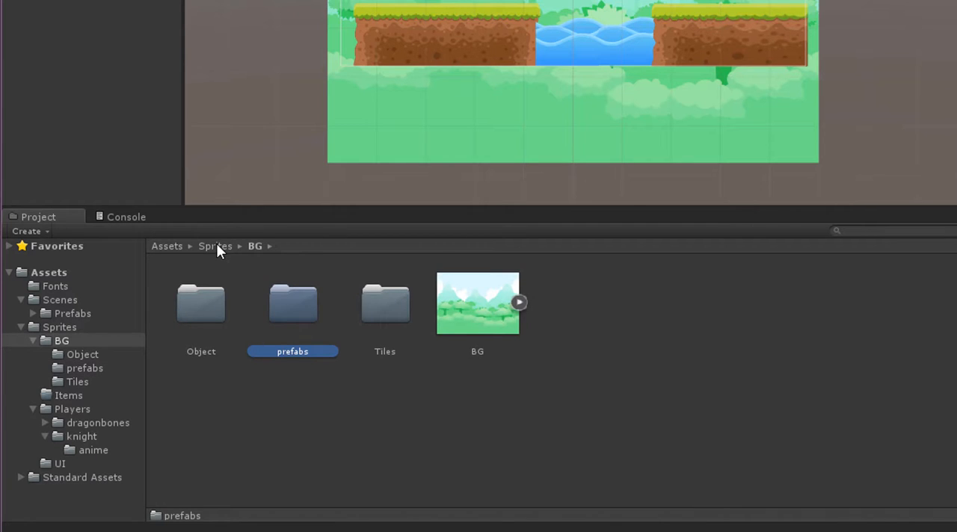
double_click(384, 299)
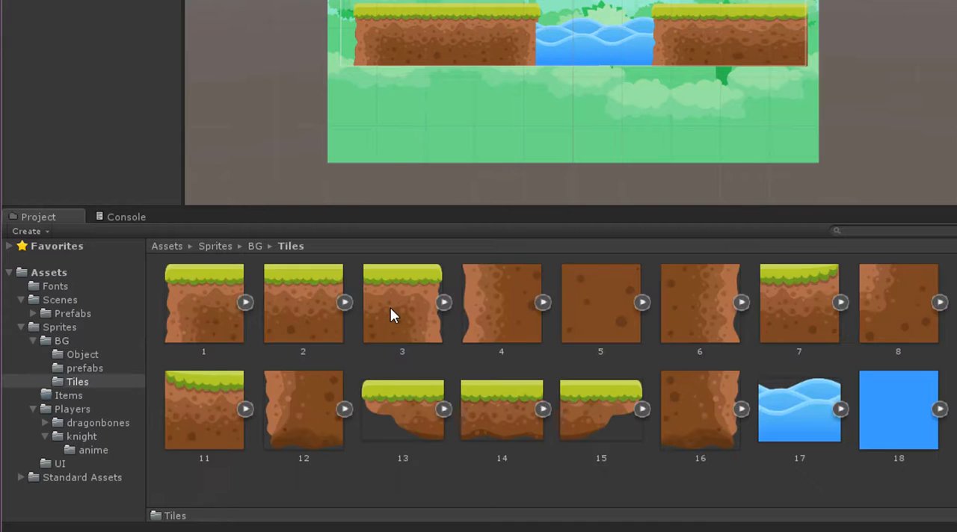
click(255, 246)
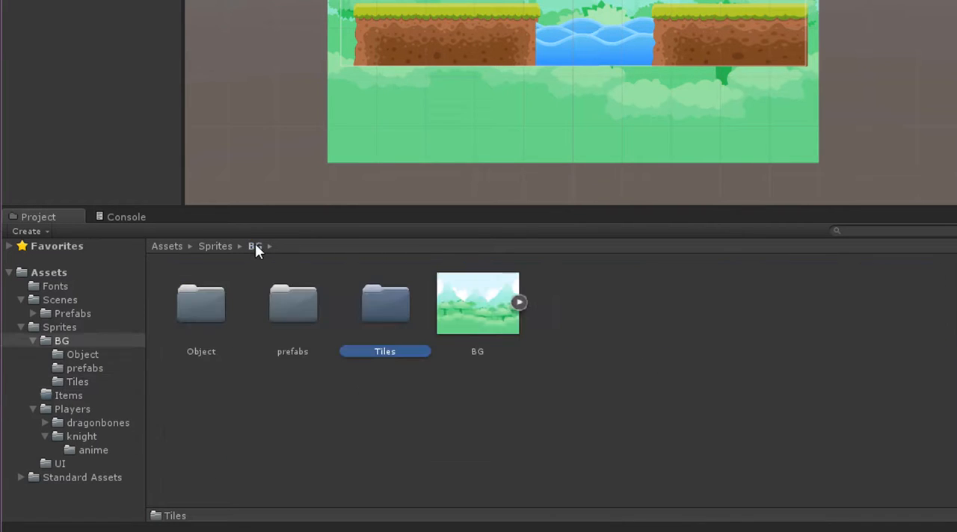
double_click(304, 306)
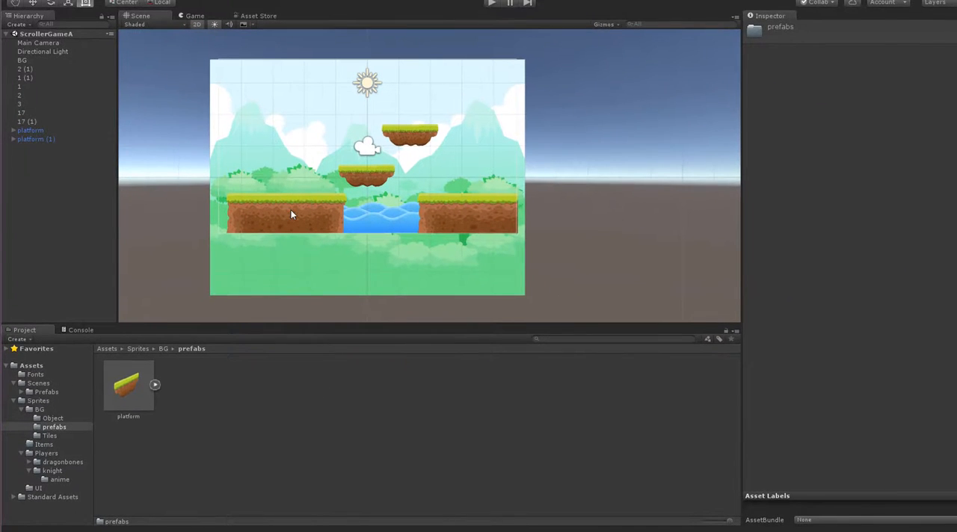
With ground tiles 1, 2 and 3 selected, create an empty object and name it GroundA.
click(292, 215)
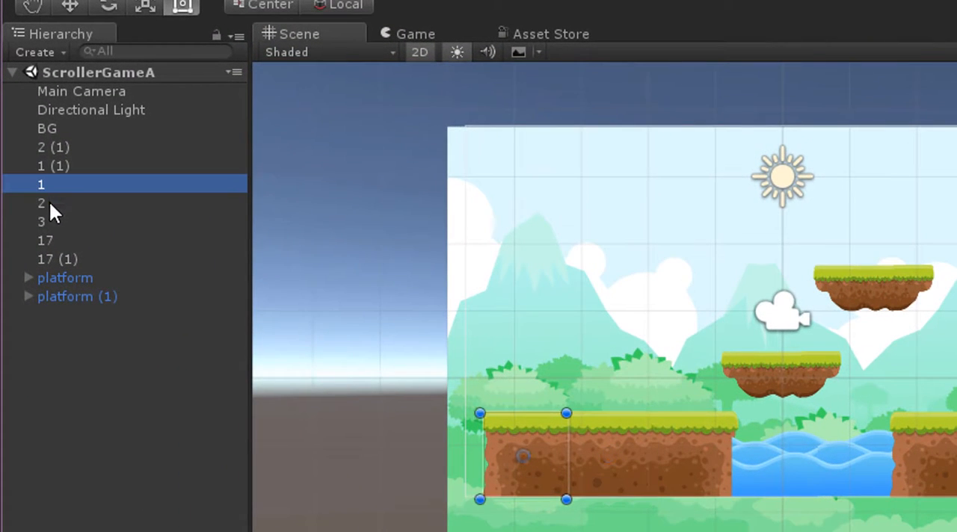
click(49, 202)
click(45, 215)
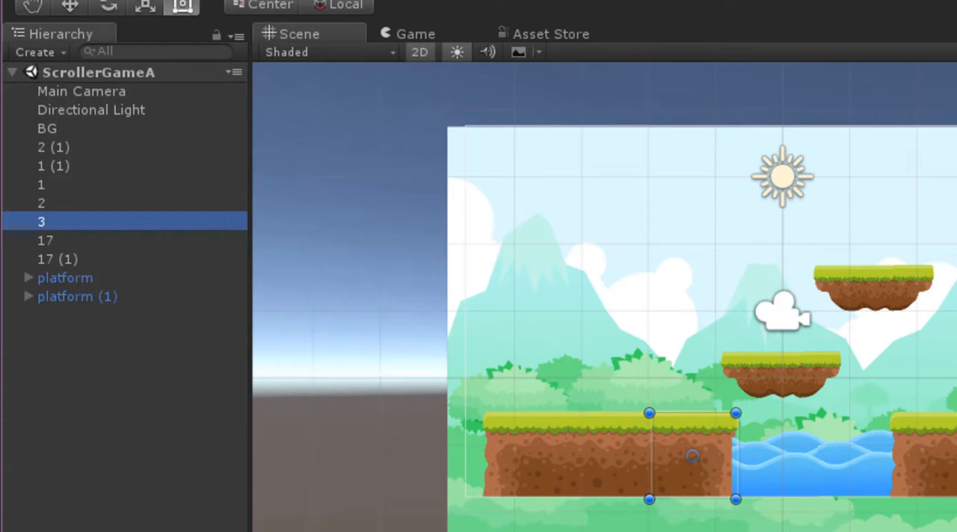
click(46, 186)
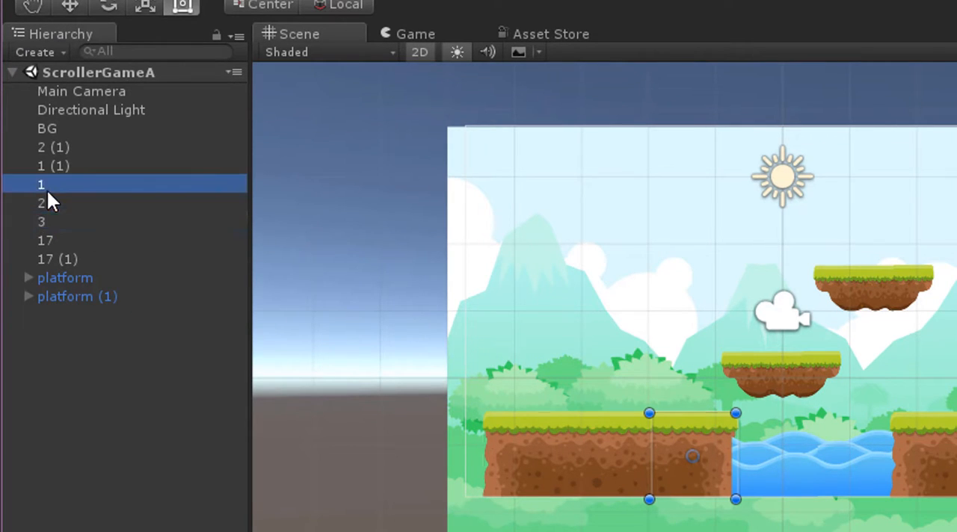
shift+click(48, 204)
shift+click(56, 220)
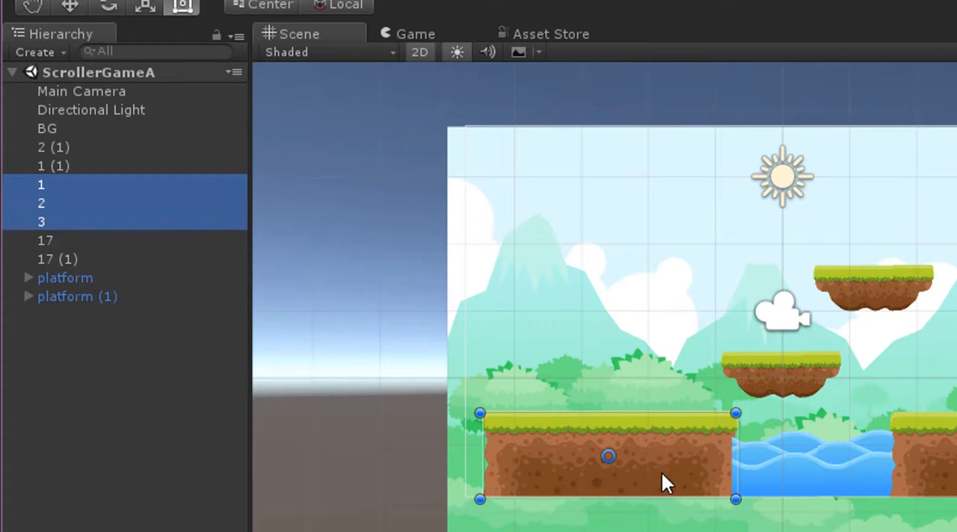
right_click(74, 371)
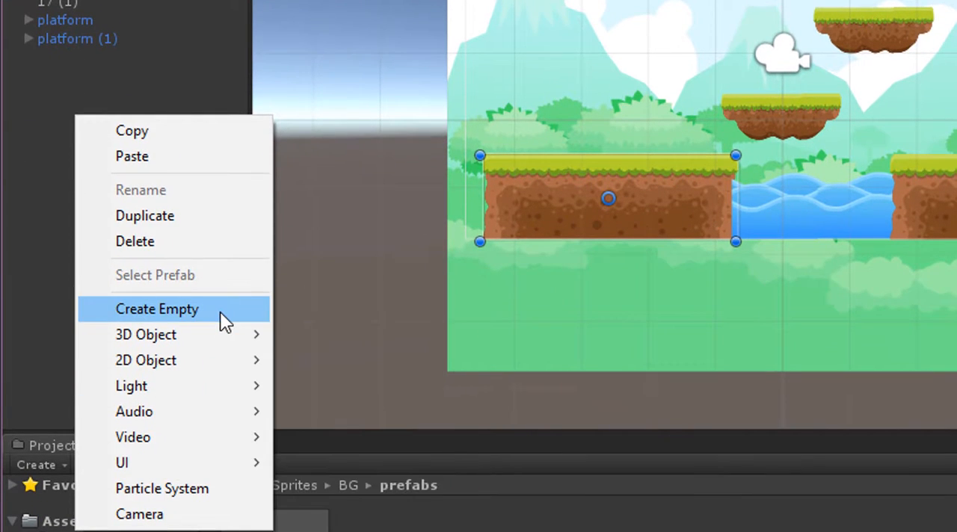
click(220, 488)
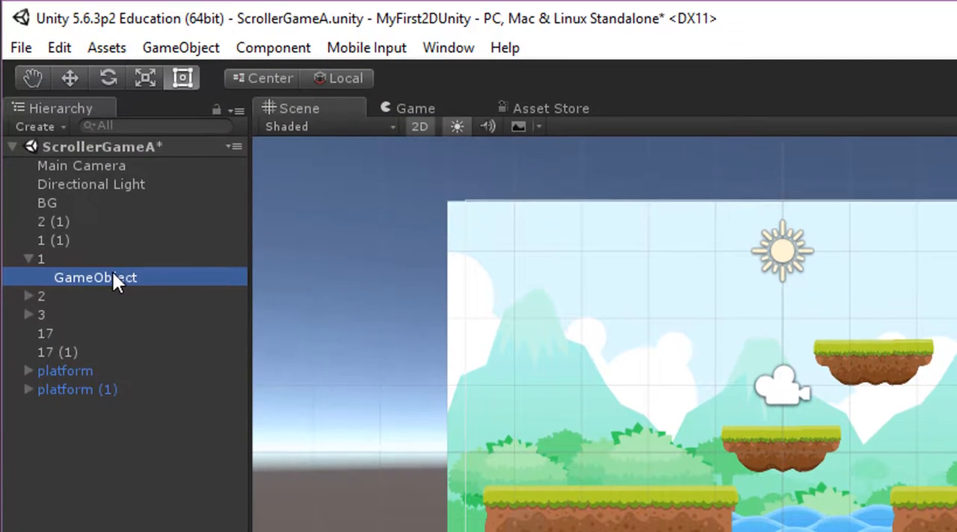
click(129, 272)
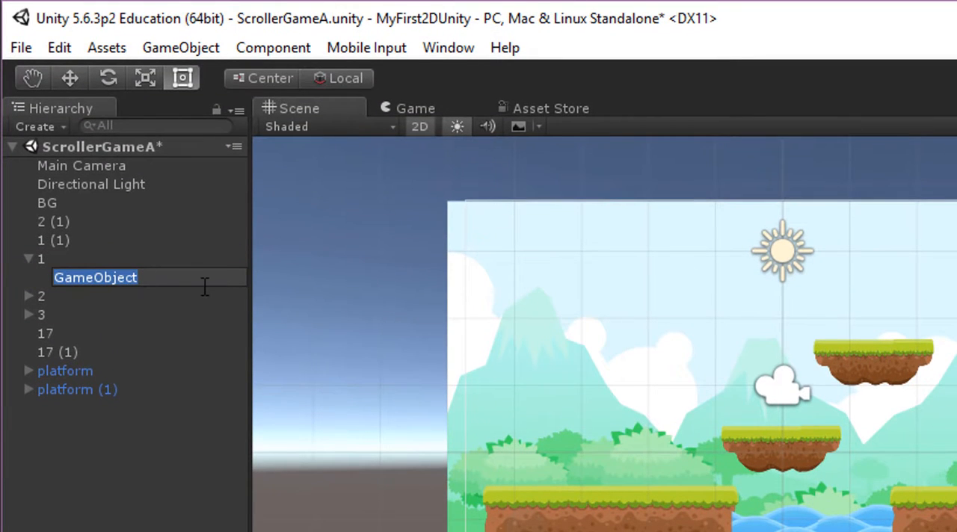
text(Ground)
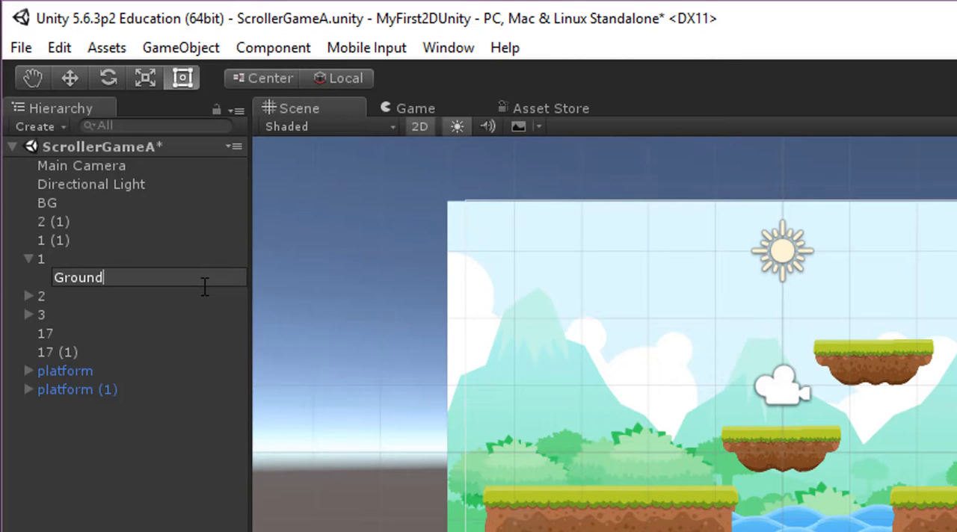
text(A)
key(Return)
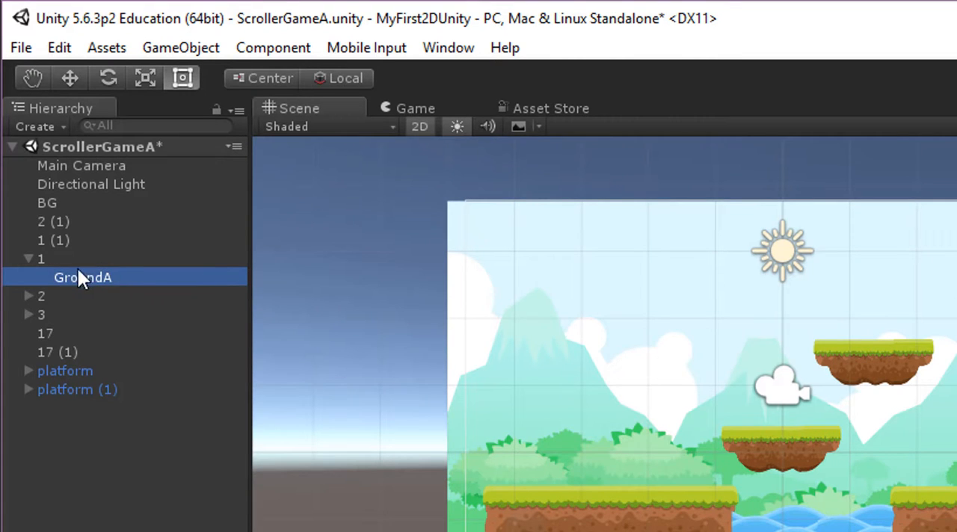
Make ground tiles 2 and 3 children of GroundA.
click(42, 294)
shift+click(43, 311)
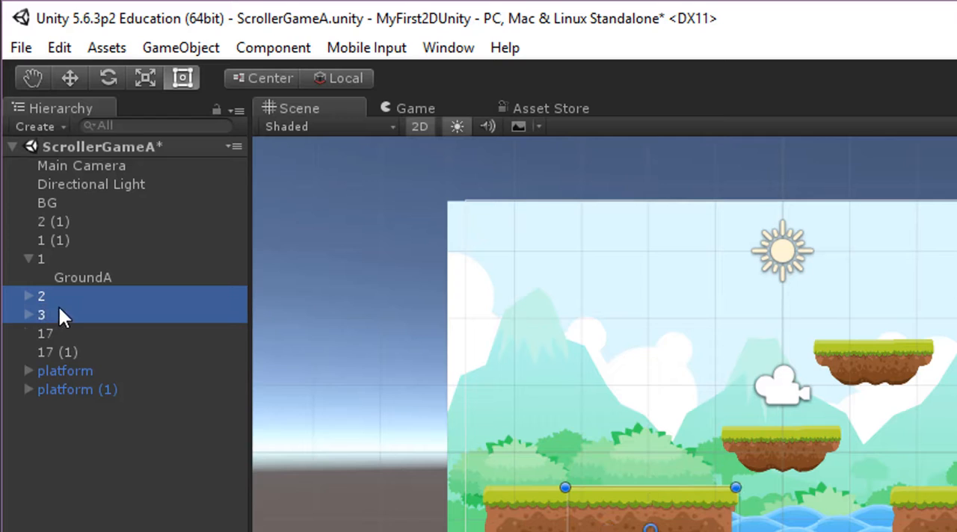
drag(44, 296, 94, 275)
click(38, 258)
click(43, 277)
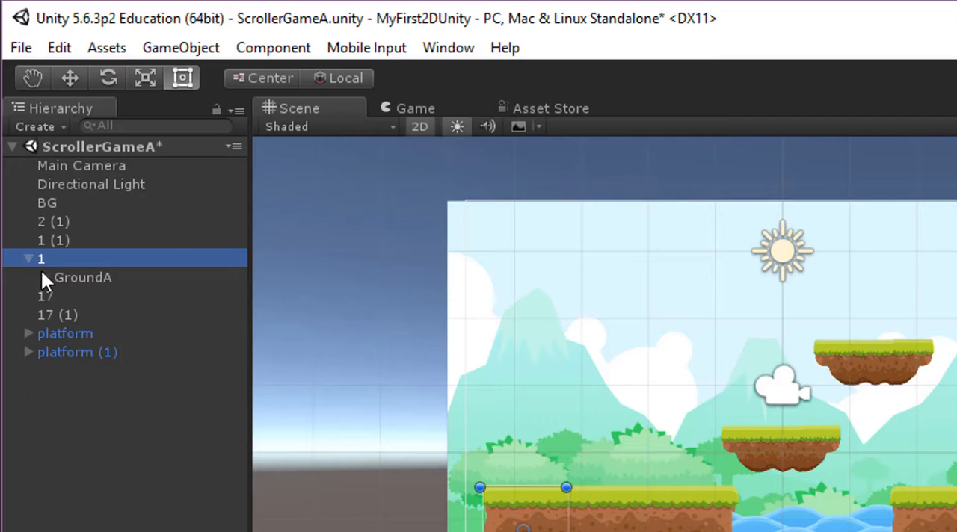
click(30, 258)
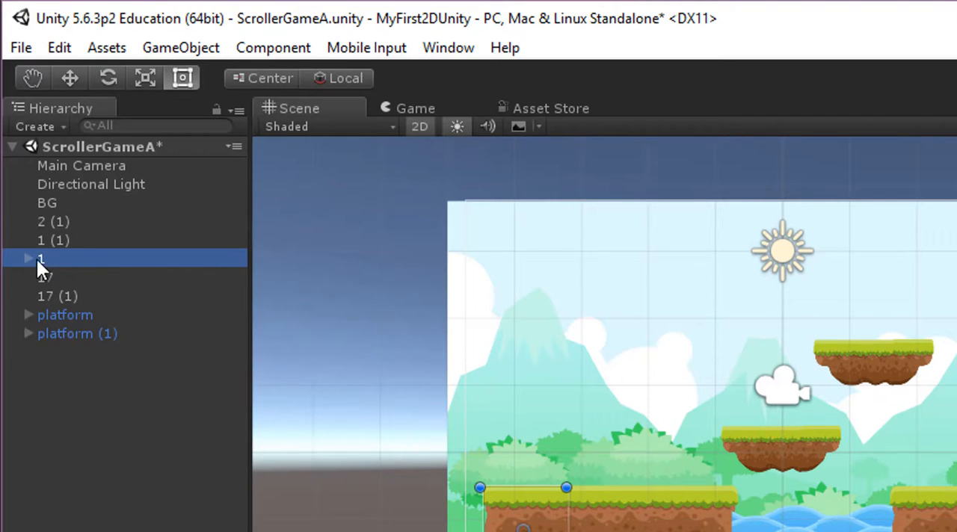
click(27, 260)
Move GroundA to the root level of the hierarchy and make ground tile 1 its child.
drag(75, 278, 76, 358)
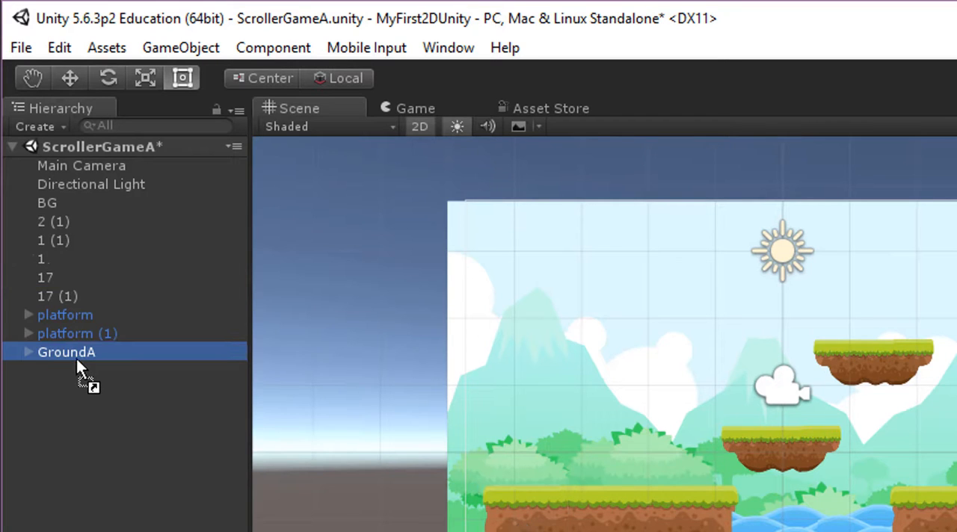
click(40, 257)
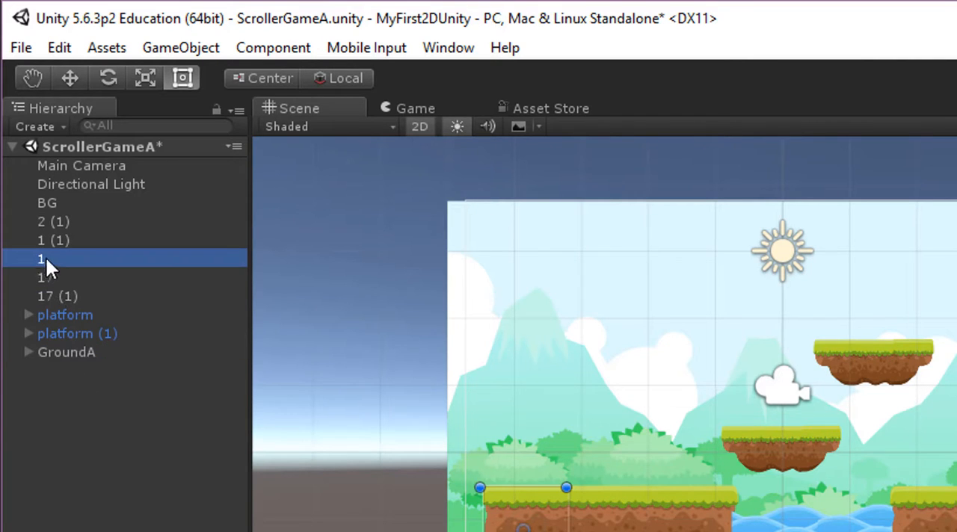
drag(45, 257, 72, 349)
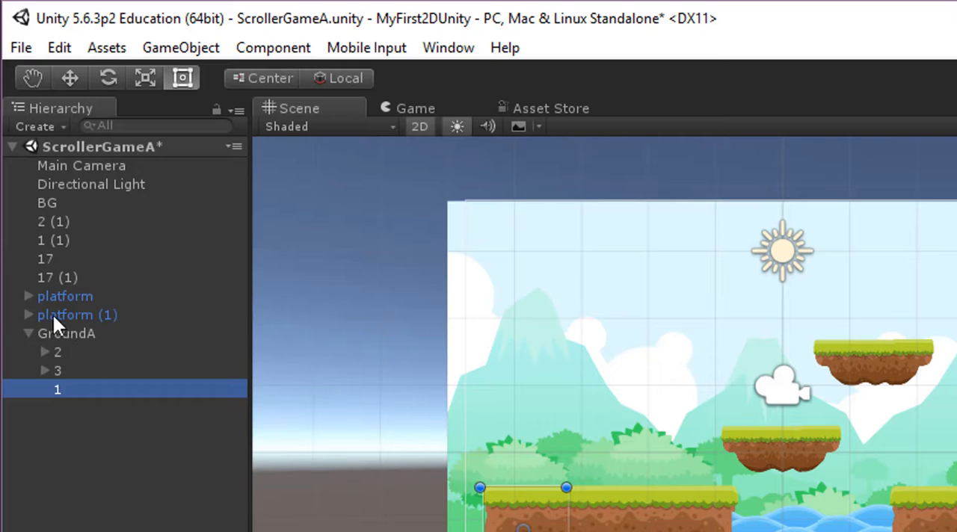
click(30, 332)
click(69, 333)
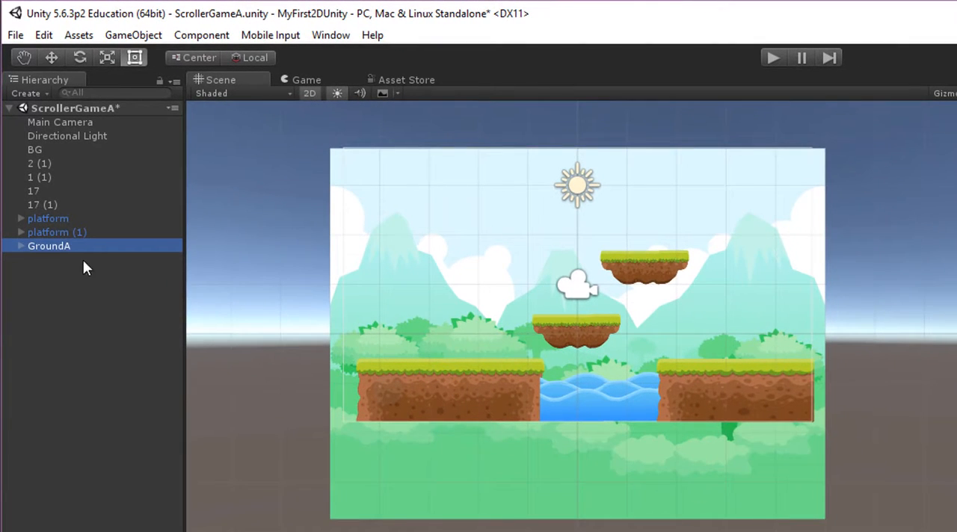
Try moving the GroundA group horizontally with the Move tool and undo the move.
click(64, 231)
click(52, 247)
key(w)
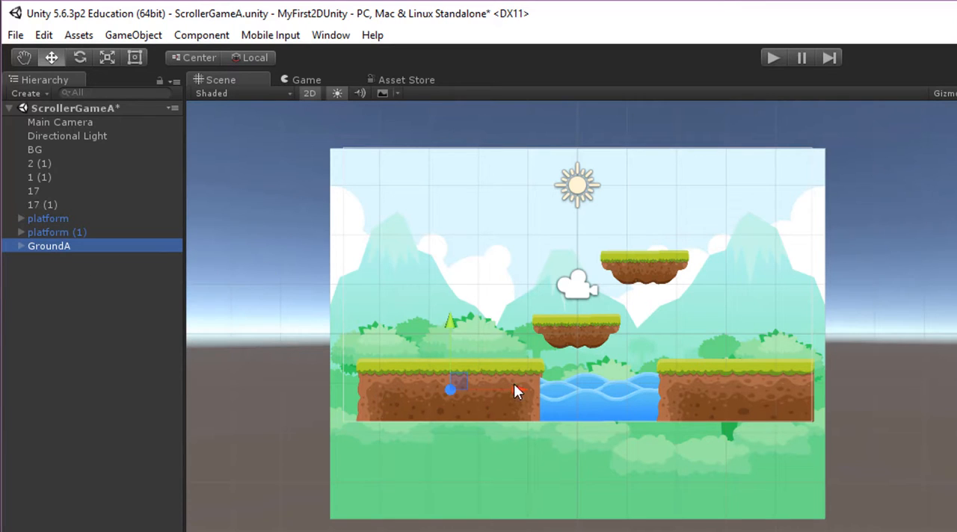
drag(515, 385, 503, 386)
key(ctrl+z)
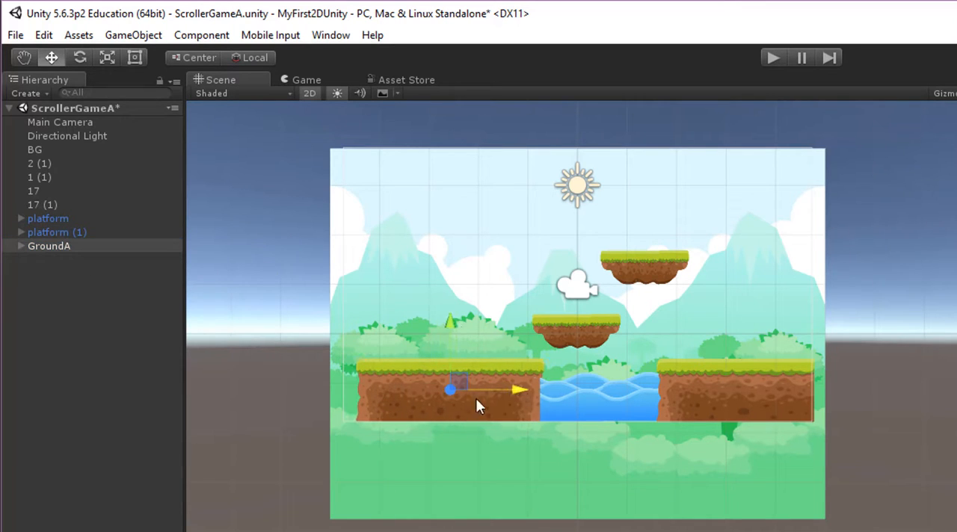
Save the GroundA group as a prefab in the BG prefabs folder.
click(43, 247)
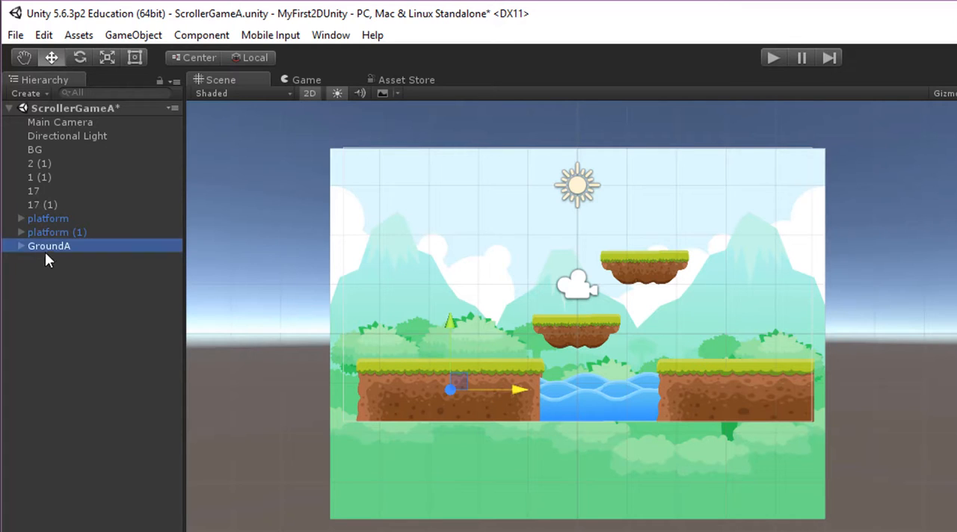
drag(47, 246, 299, 531)
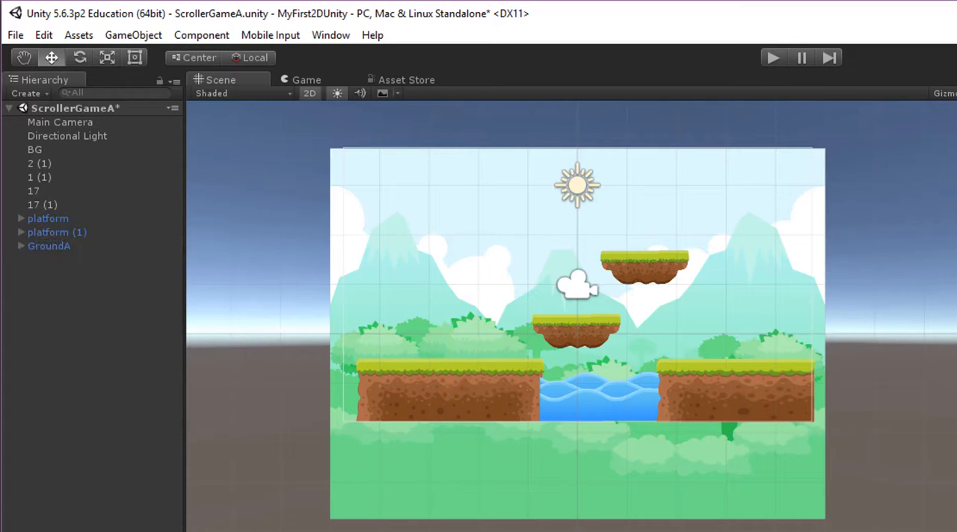
Replace the two separate ground tiles beyond the water, 1 (1) and 2 (1), with an instance of the GroundA prefab.
click(700, 402)
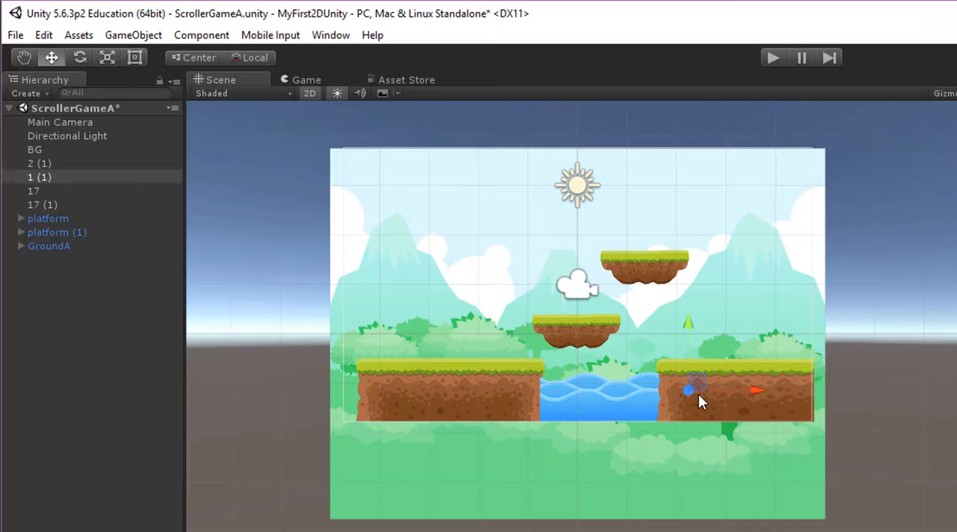
key(Delete)
click(761, 379)
key(Delete)
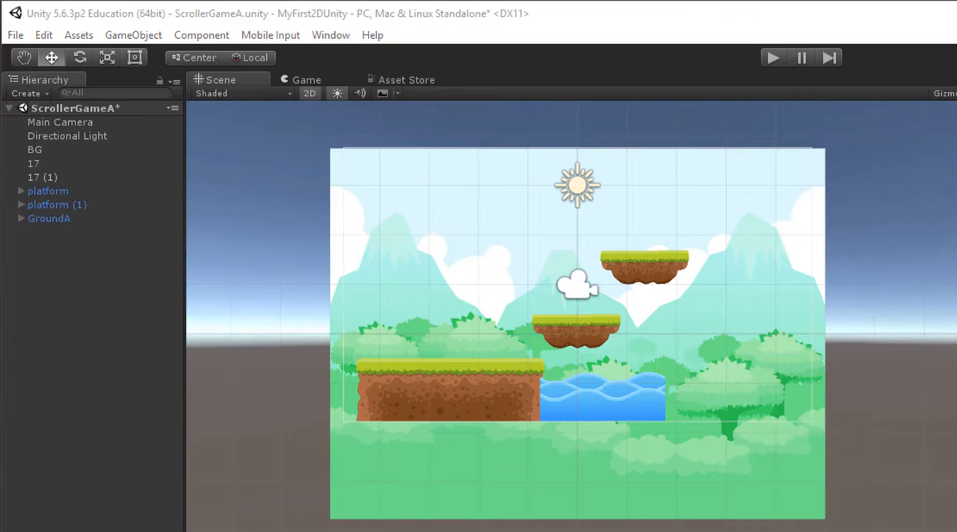
drag(598, 531, 690, 395)
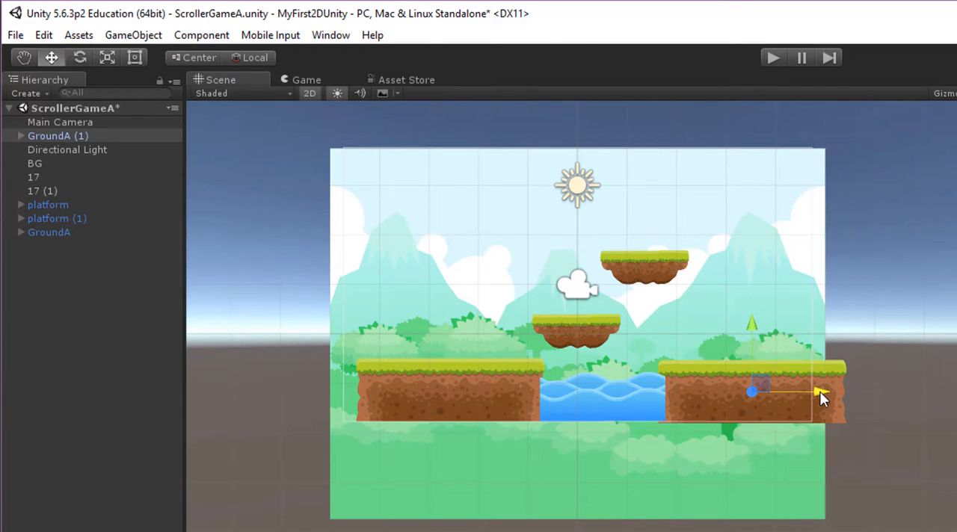
click(68, 150)
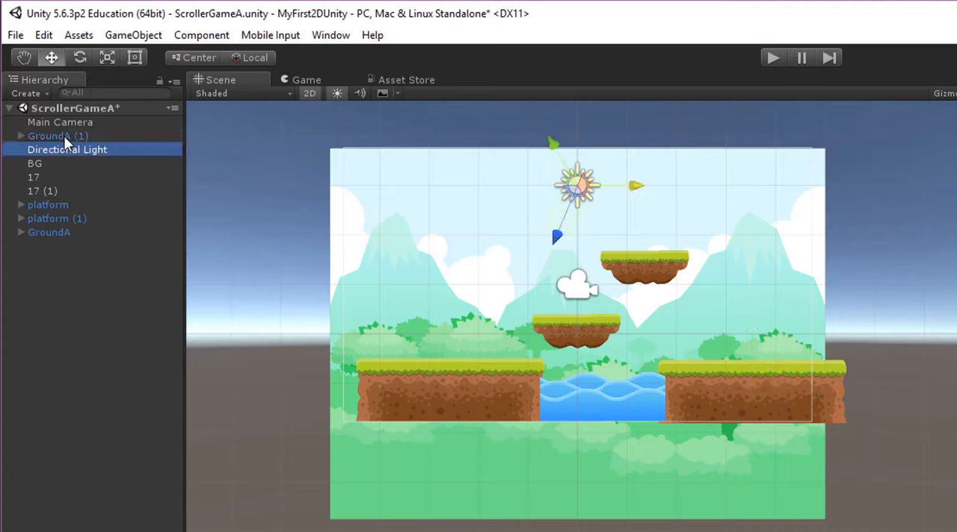
click(64, 137)
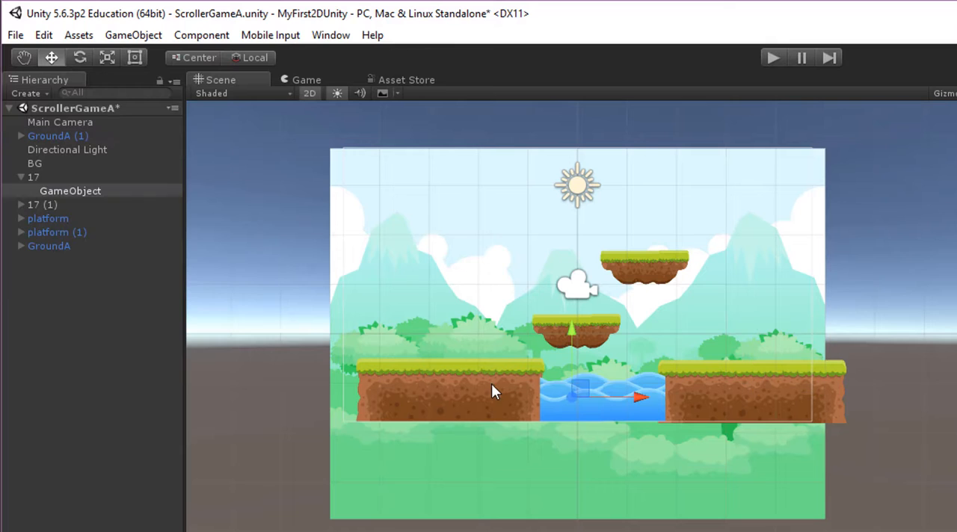
Rename water tile 17 as Water.
key(ctrl+z)
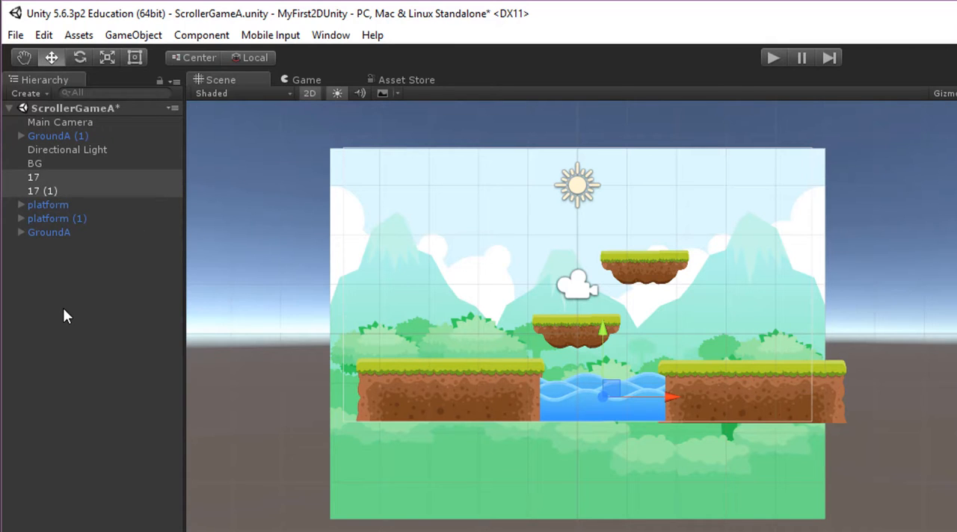
click(32, 177)
click(35, 192)
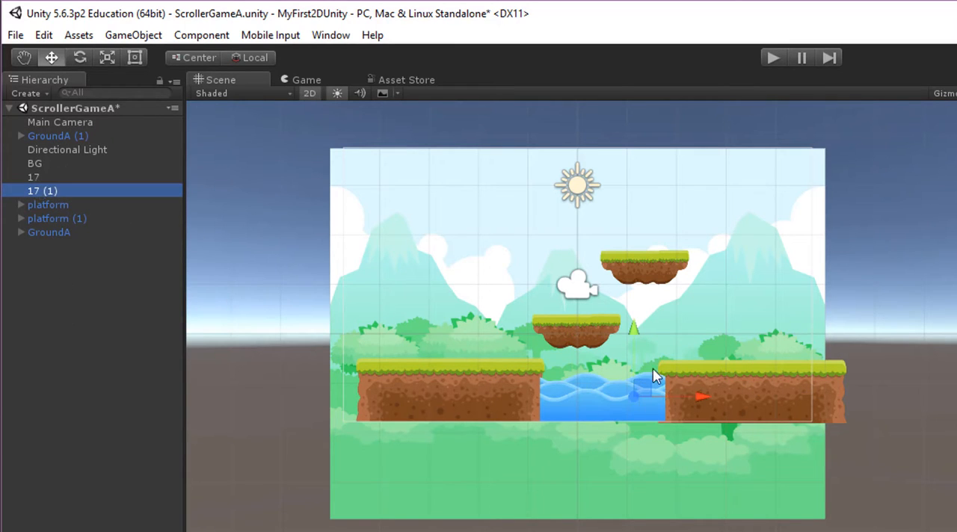
click(587, 388)
click(50, 191)
click(37, 179)
click(38, 178)
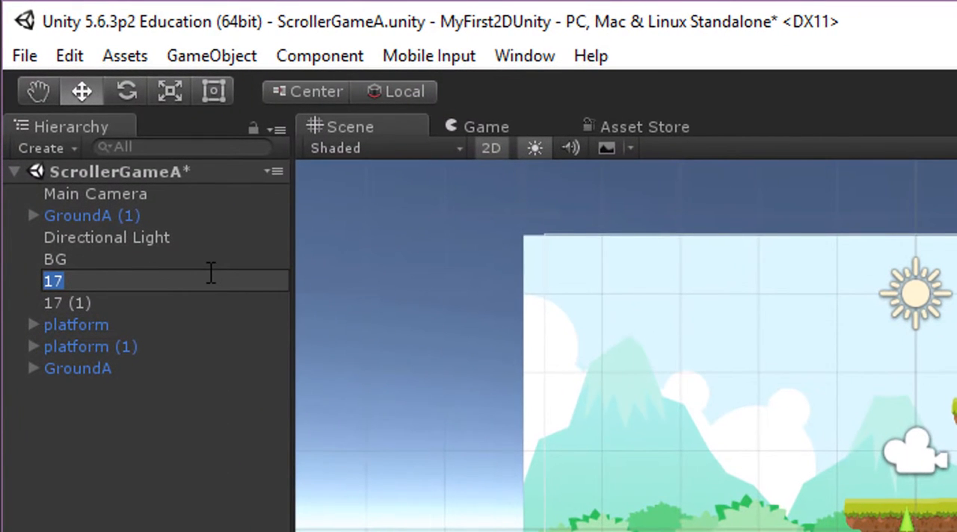
text(Water)
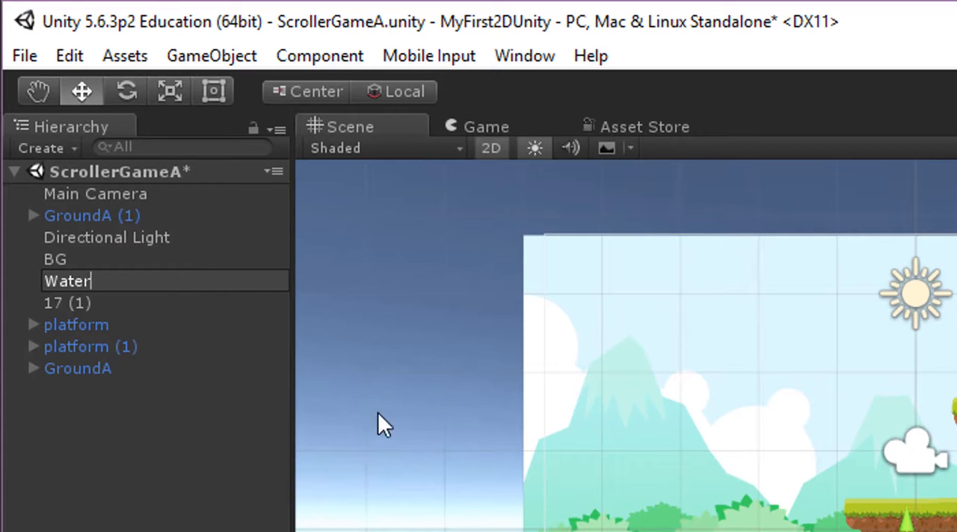
click(158, 438)
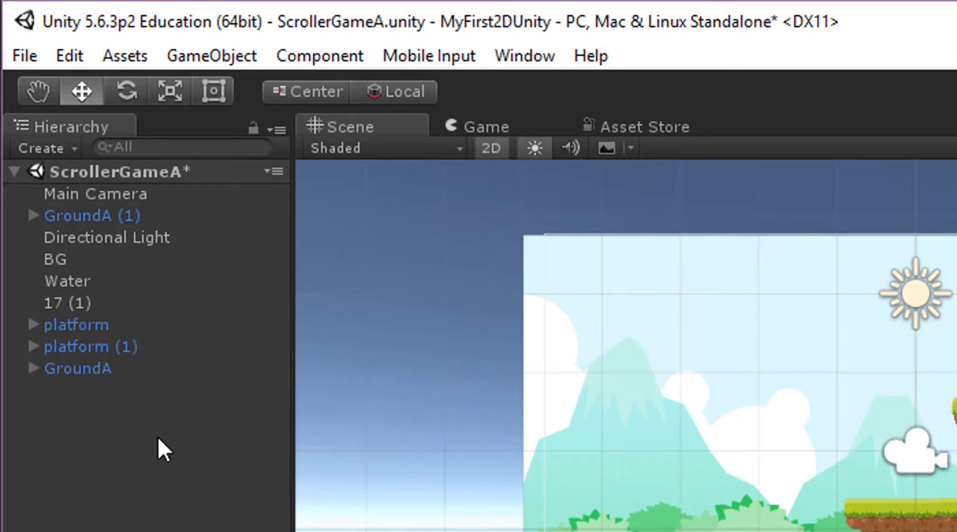
Make water tile 17 (1) a child of Water and try moving the group horizontally.
click(57, 299)
drag(57, 303, 80, 284)
click(34, 281)
click(71, 282)
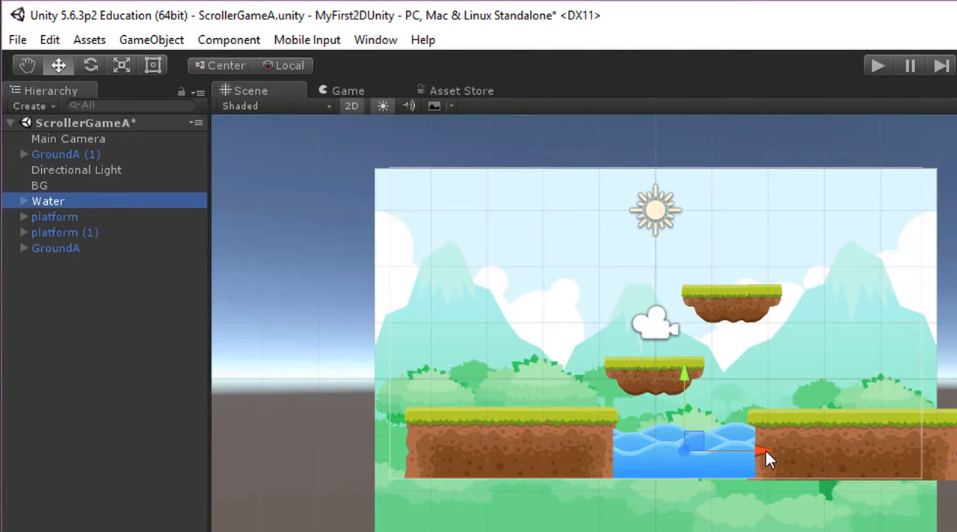
drag(766, 452, 801, 454)
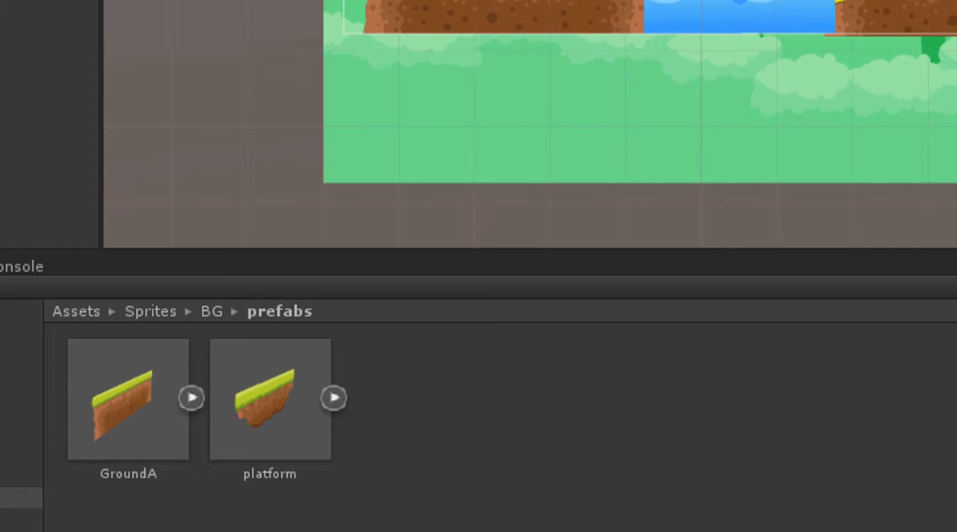
Save the Water group as a prefab in the BG prefabs folder and inspect its child tile in the hierarchy.
drag(20, 90, 413, 401)
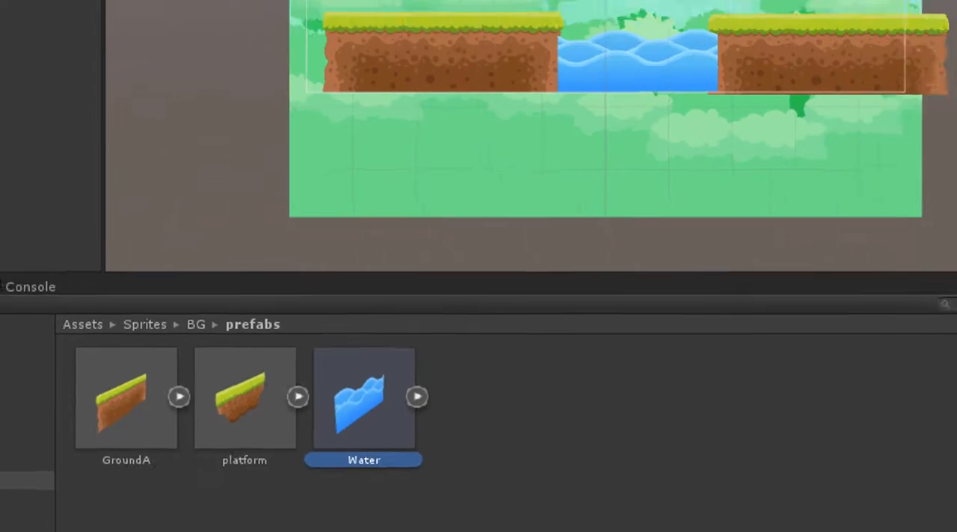
click(7, 91)
click(8, 91)
click(27, 87)
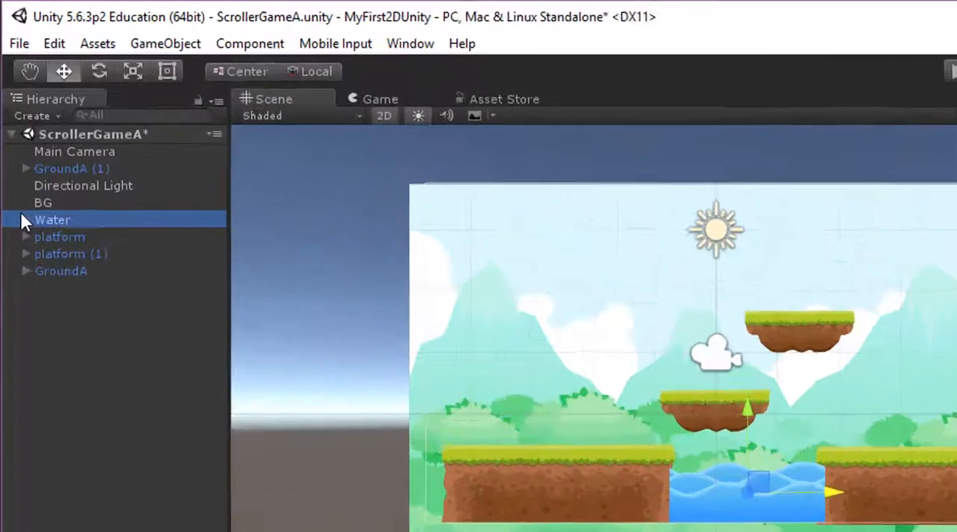
click(12, 108)
click(33, 116)
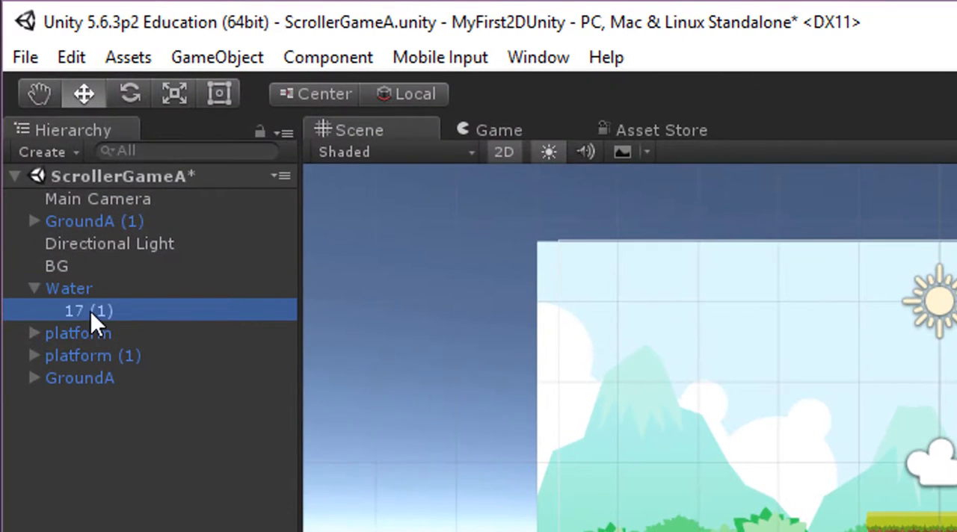
click(35, 287)
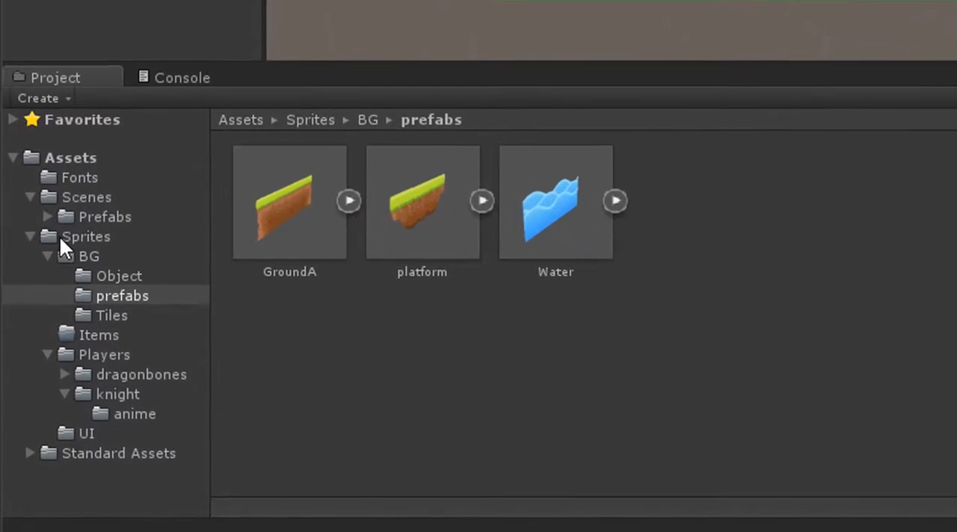
Examine the knight sprites under Players and the existing animation assets in the knight's anime folder.
click(28, 409)
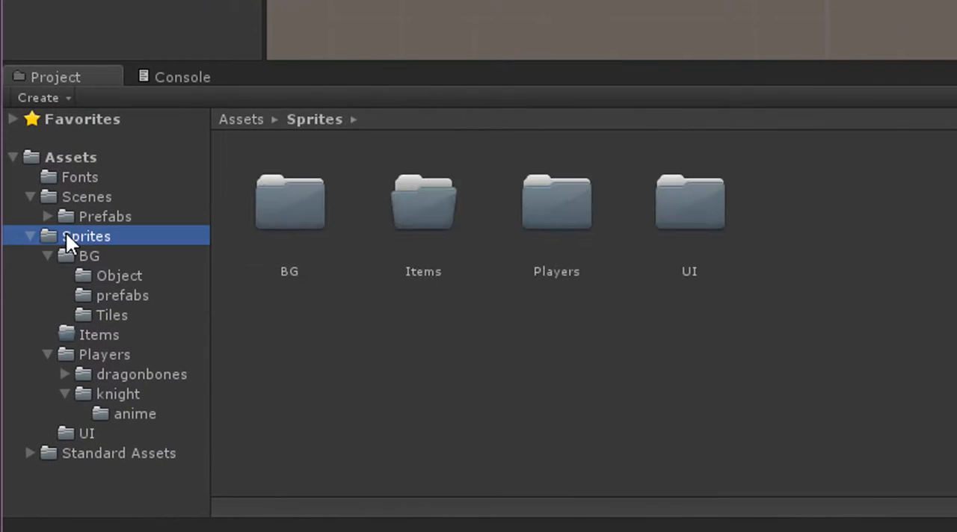
double_click(580, 210)
double_click(436, 198)
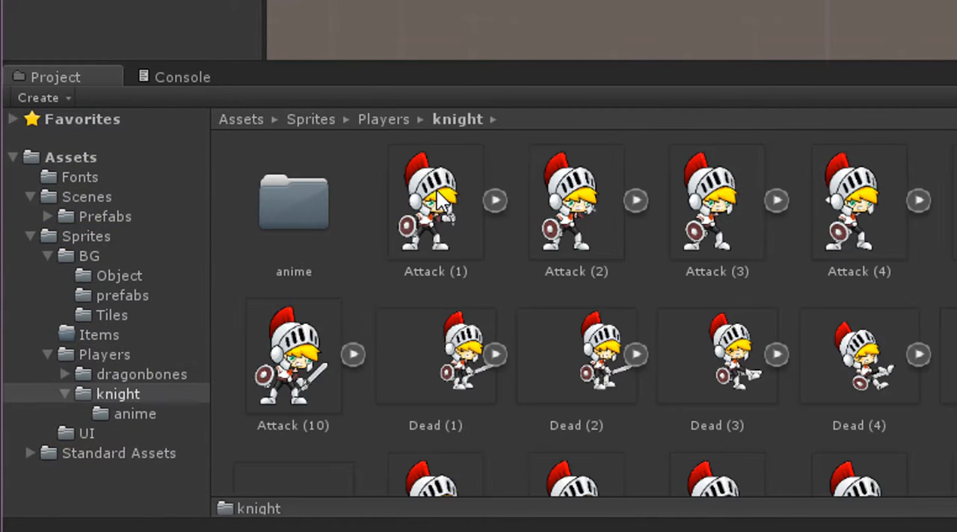
double_click(283, 225)
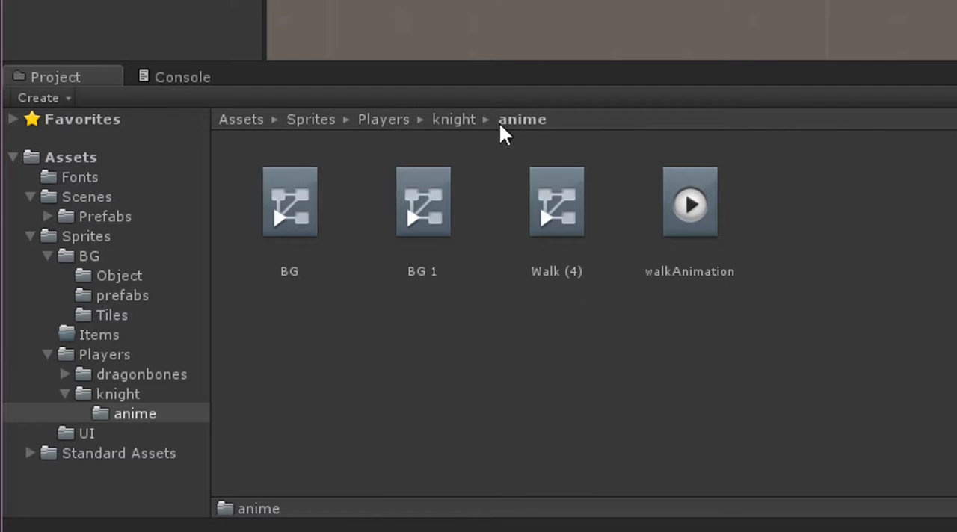
click(451, 120)
scroll(620, 269, down, 10)
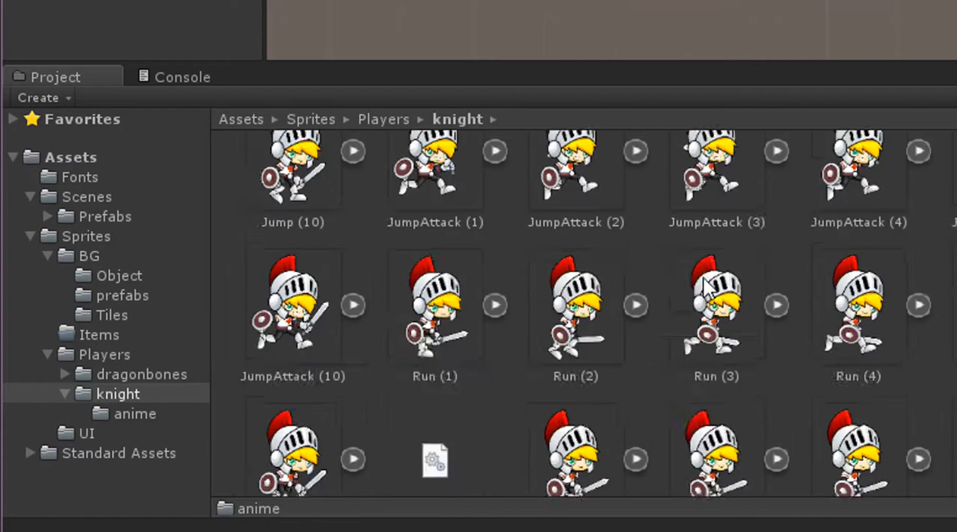
scroll(735, 303, up, 10)
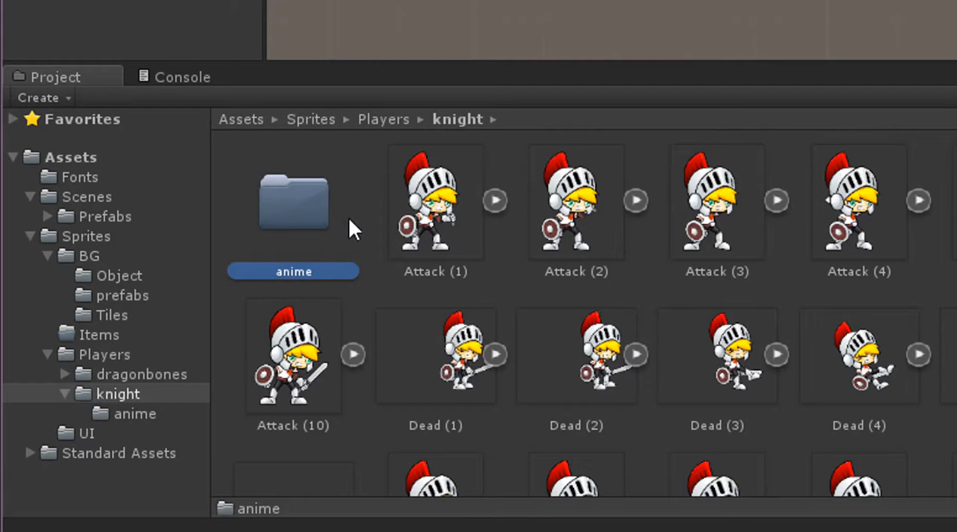
double_click(288, 199)
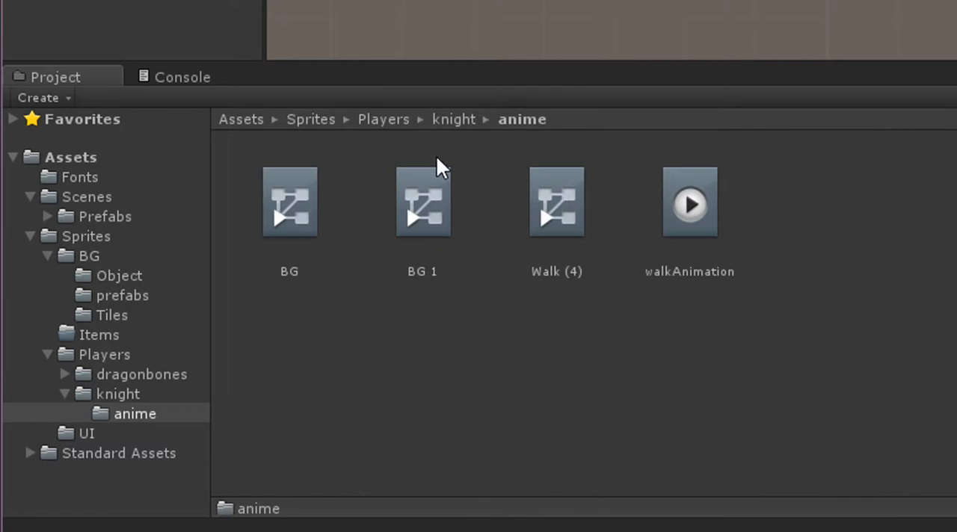
click(451, 120)
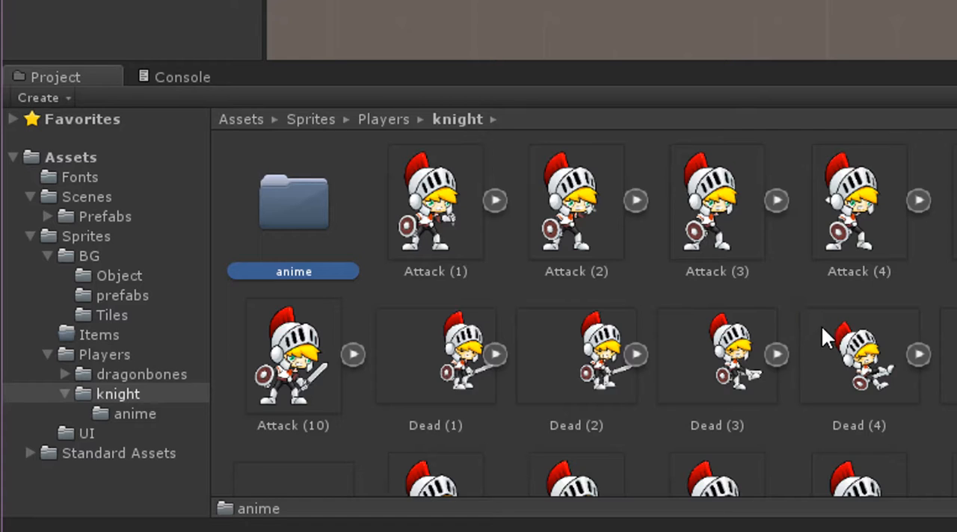
click(432, 213)
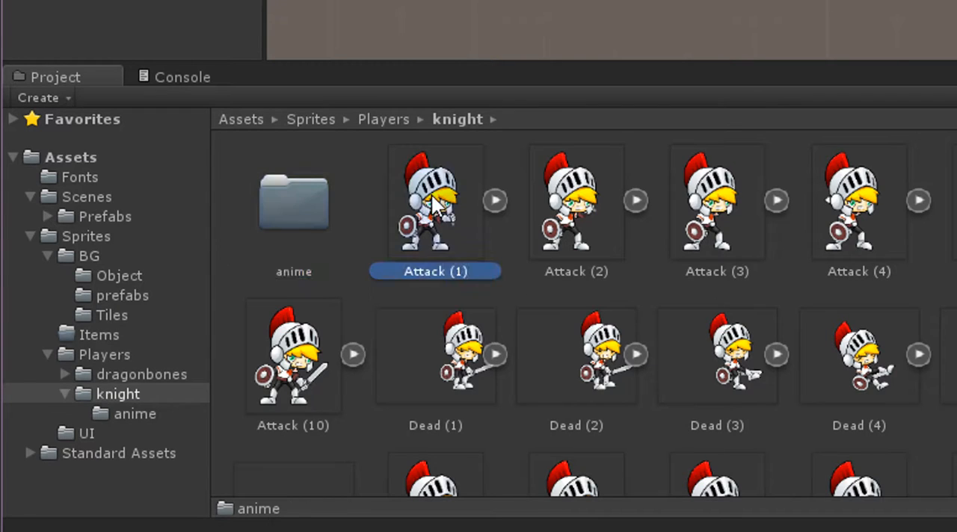
right_click(357, 185)
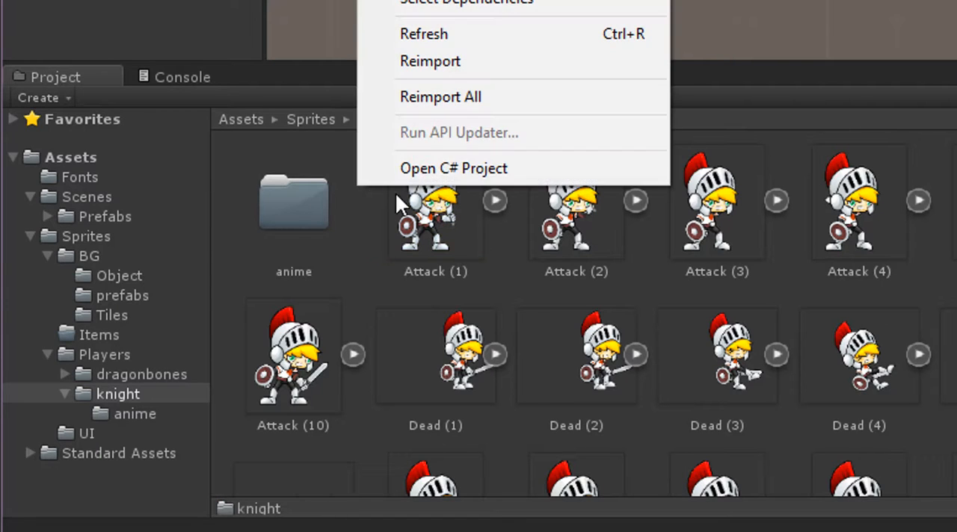
Delete the BG, BG 1 and Walk (4) controllers and the walkAnimation clip from the knight's anime folder.
double_click(288, 202)
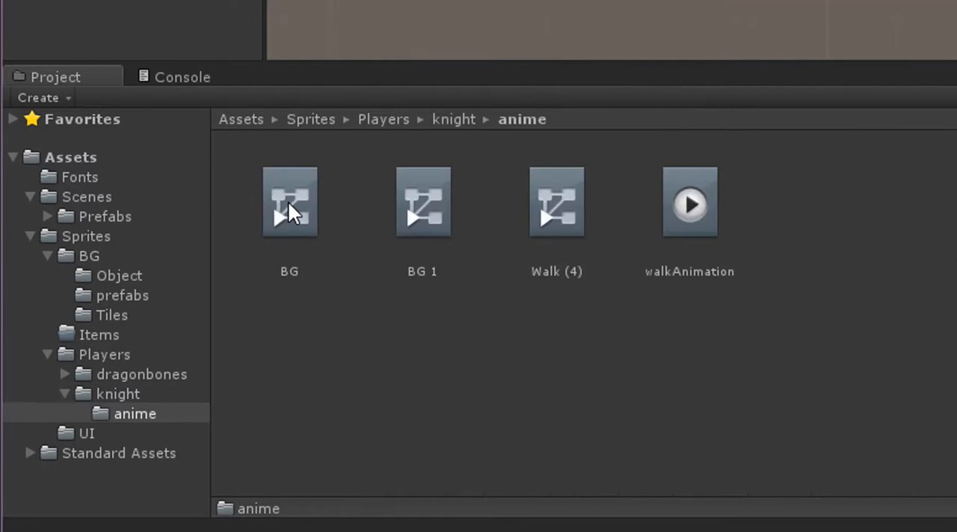
right_click(669, 387)
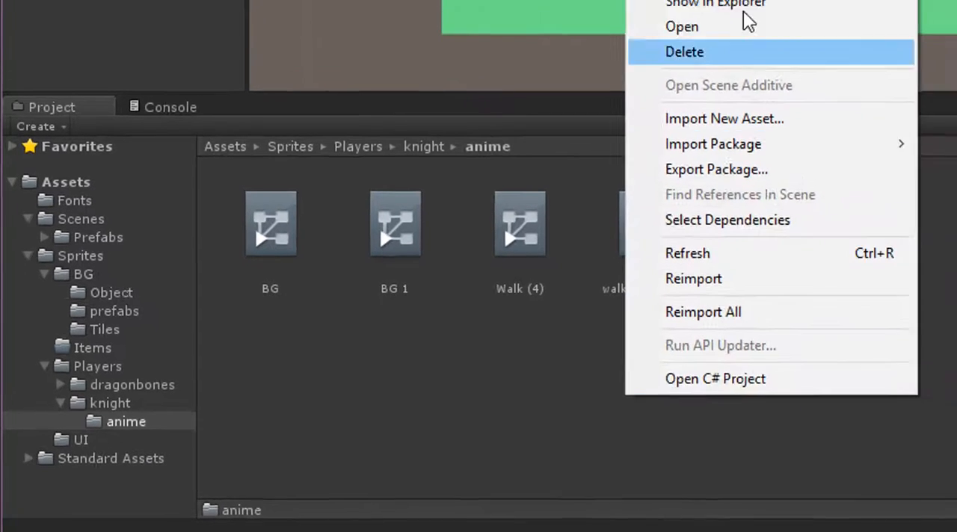
click(516, 345)
click(252, 246)
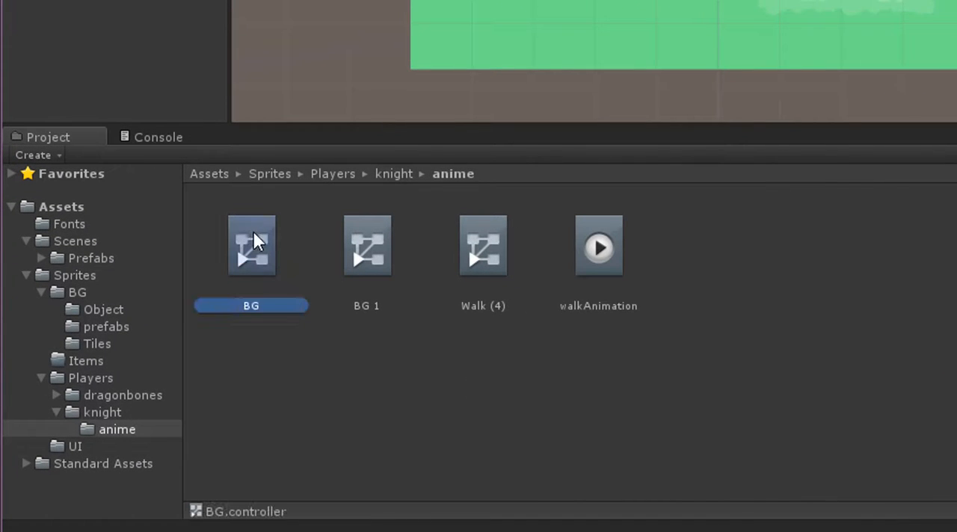
click(364, 270)
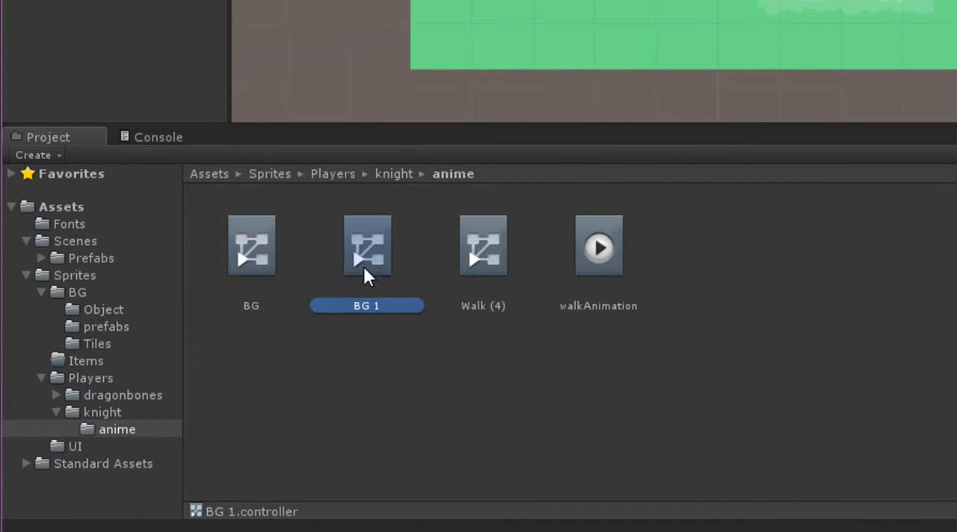
click(808, 258)
click(257, 257)
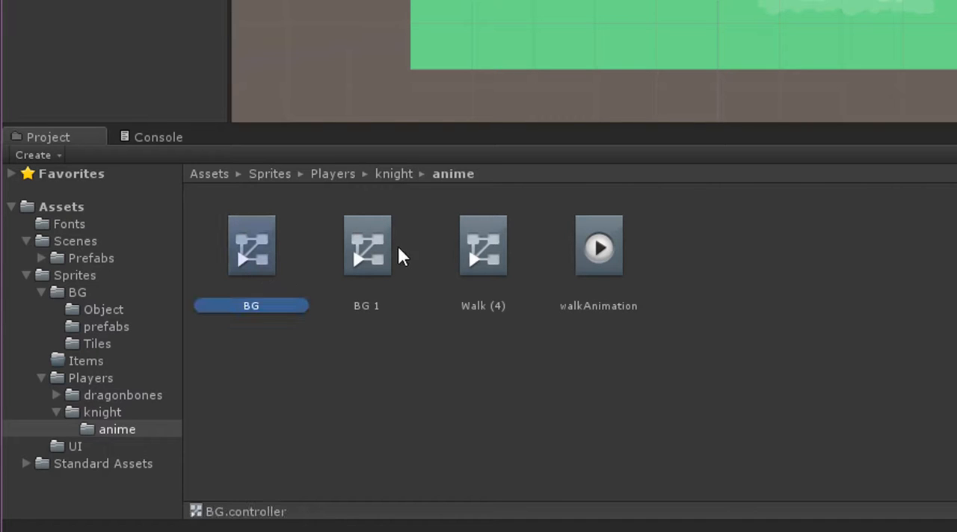
shift+click(609, 263)
key(Delete)
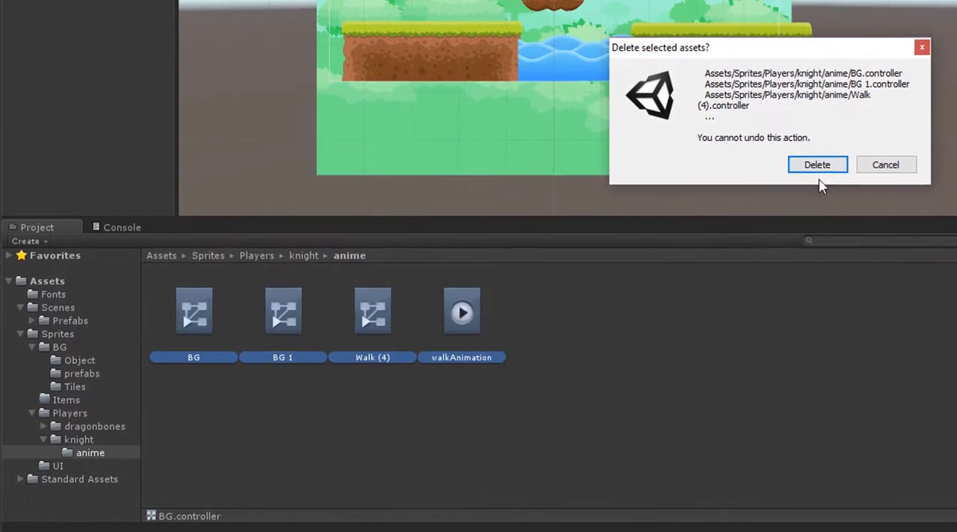
click(941, 103)
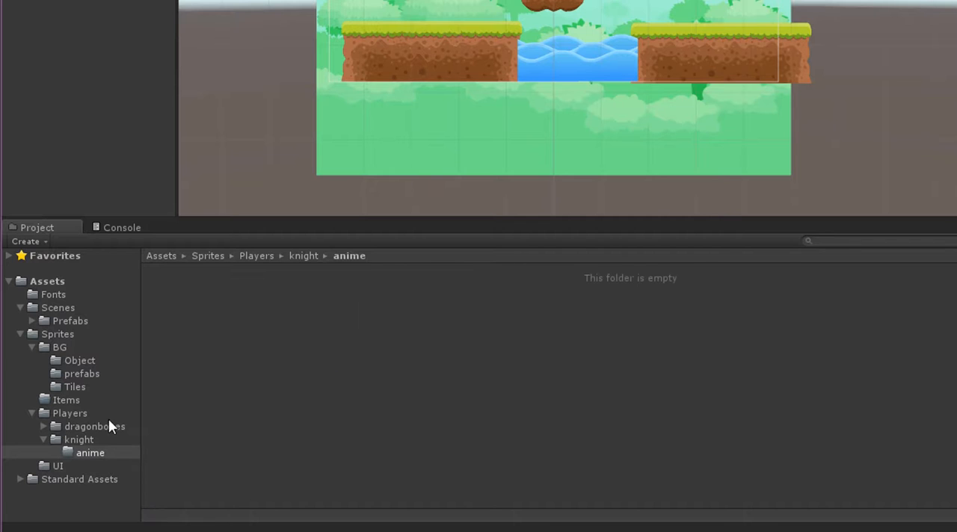
Create a new animation in the scene from the knight sprites Attack (1) to Attack (10).
click(88, 440)
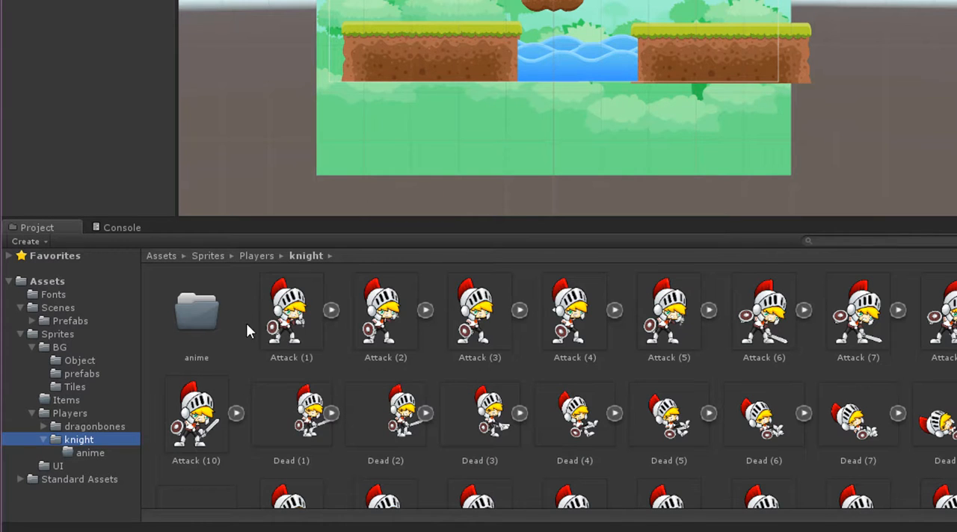
click(291, 314)
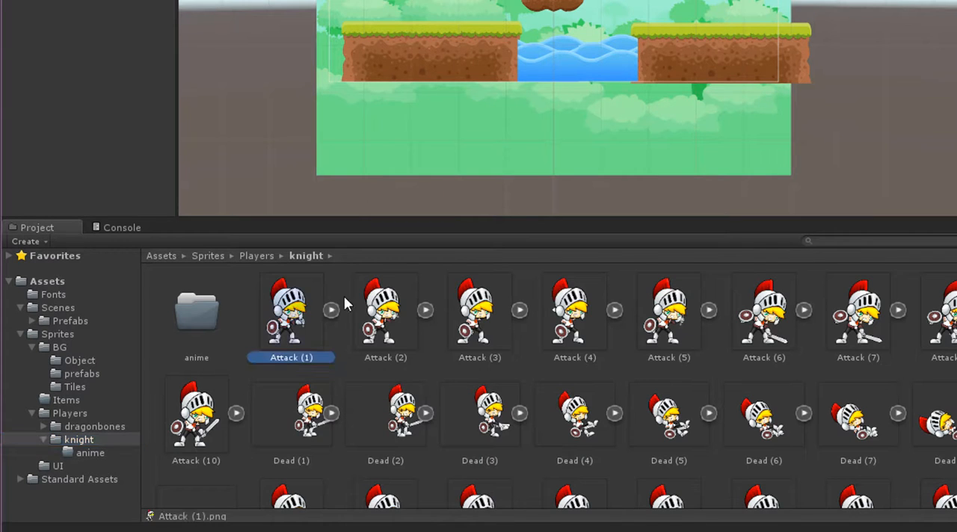
shift+click(221, 425)
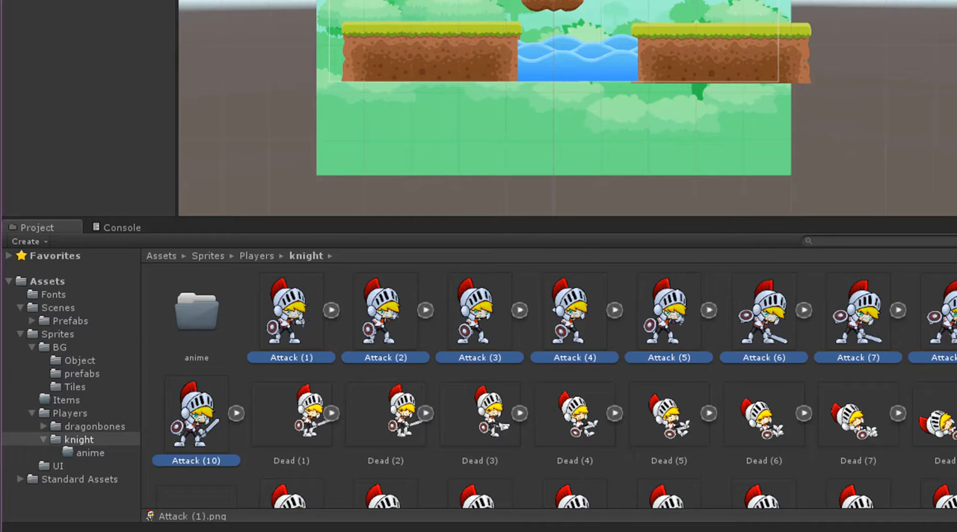
drag(290, 330, 447, 254)
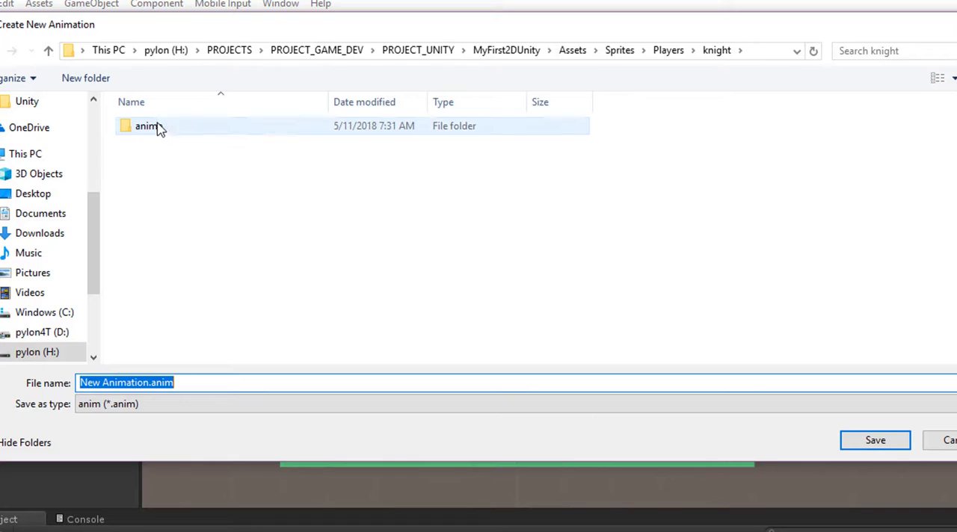
Save the new animation clip as Attack Animation.anim in the knight's anime folder.
double_click(159, 129)
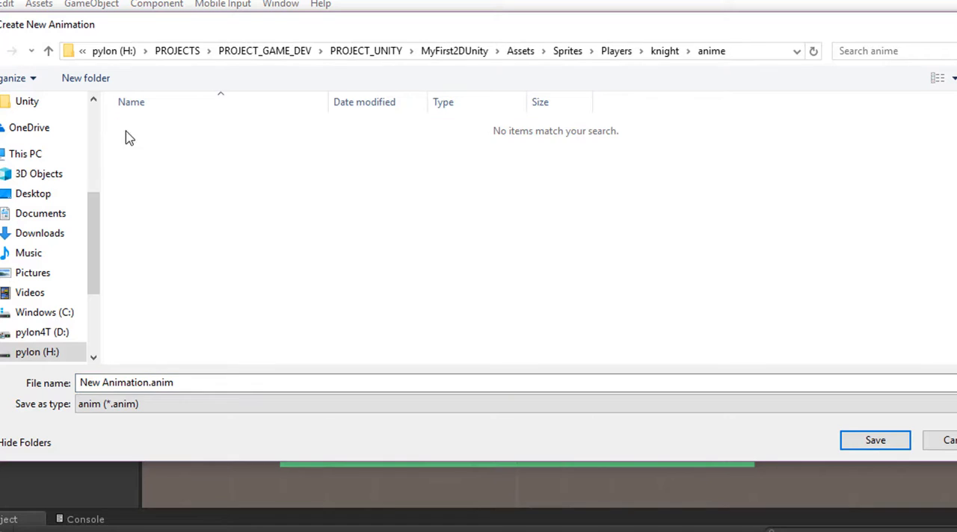
click(195, 387)
click(91, 383)
drag(101, 383, 39, 385)
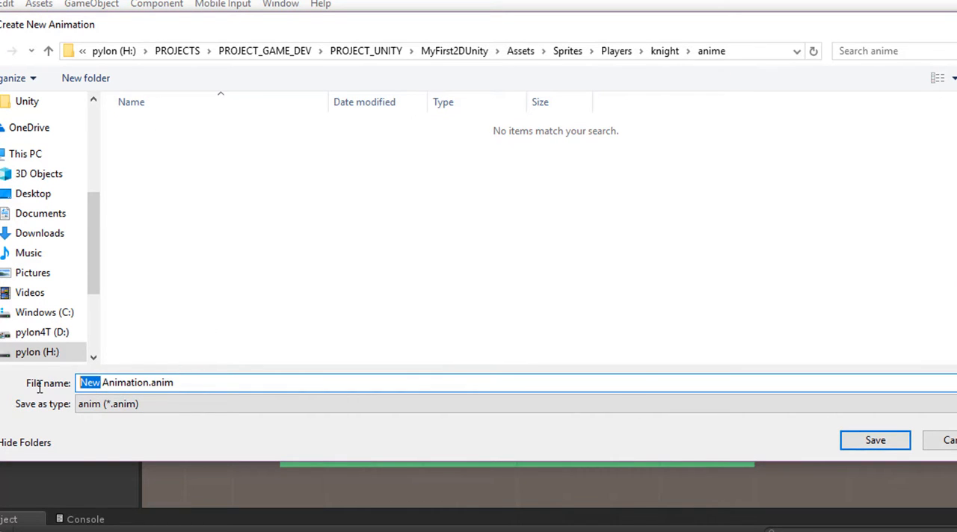
text(Attac)
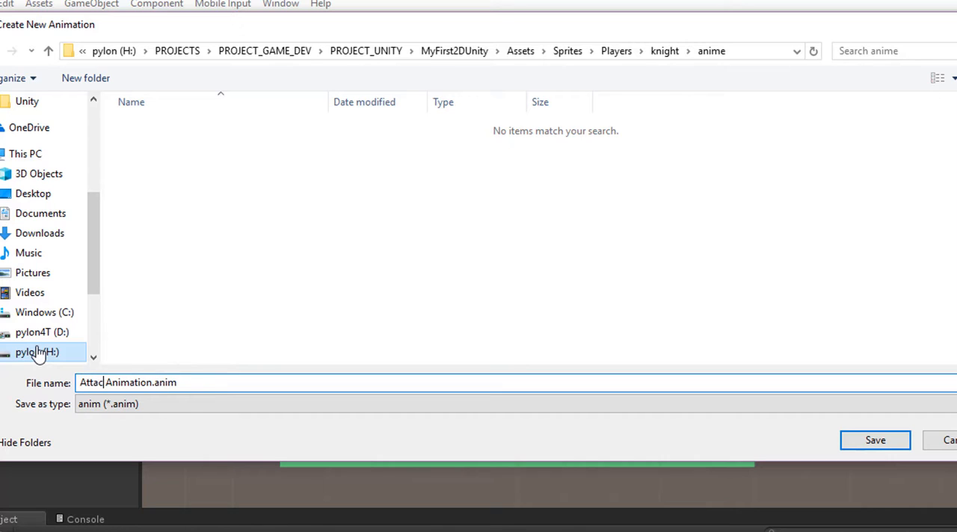
text(k)
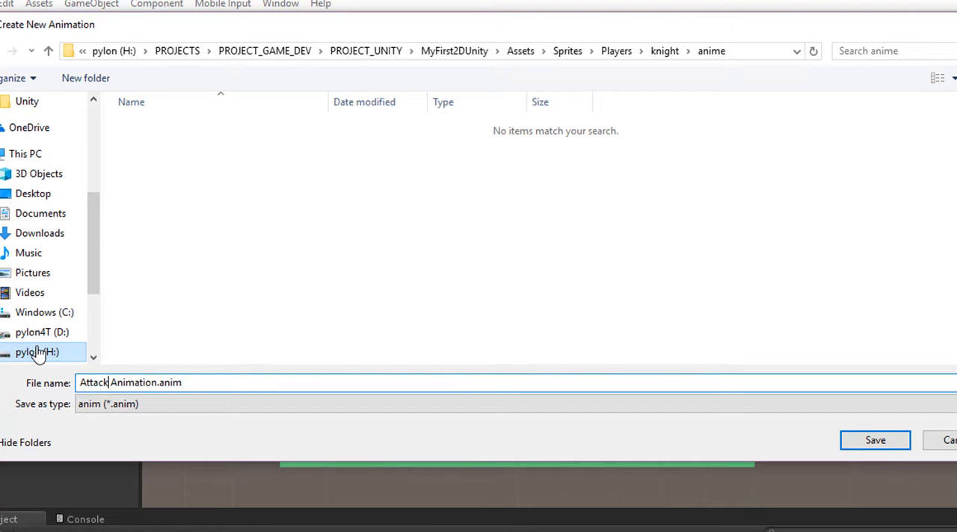
click(873, 442)
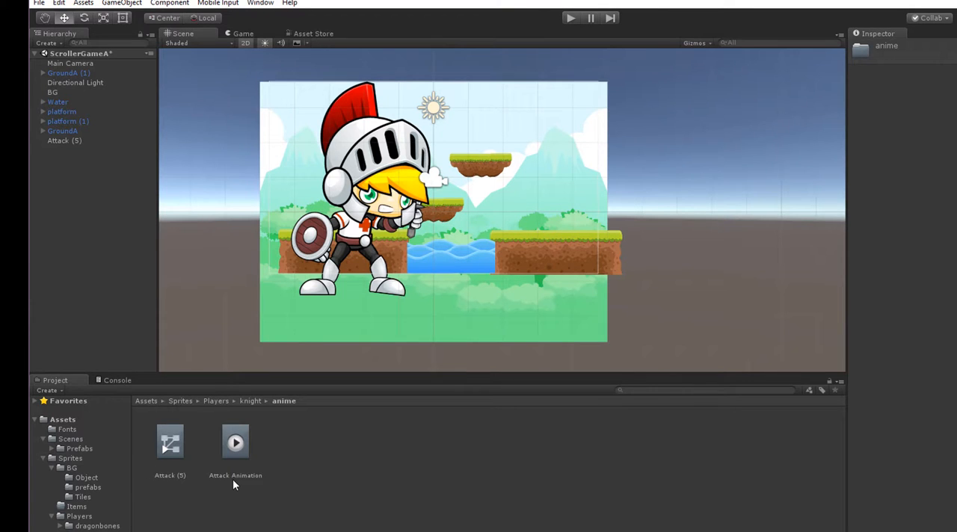
Rename the Attack (5) object in the scene hierarchy to Attack.
click(393, 168)
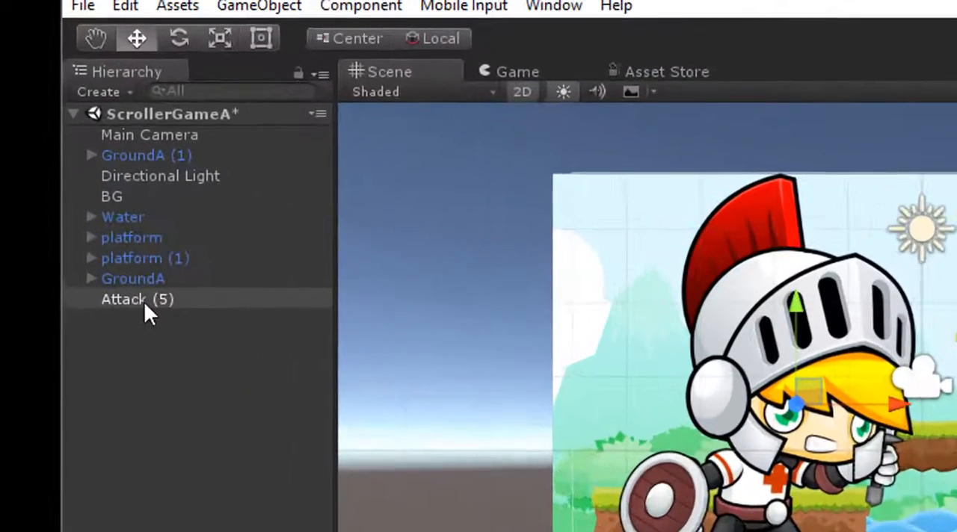
click(144, 301)
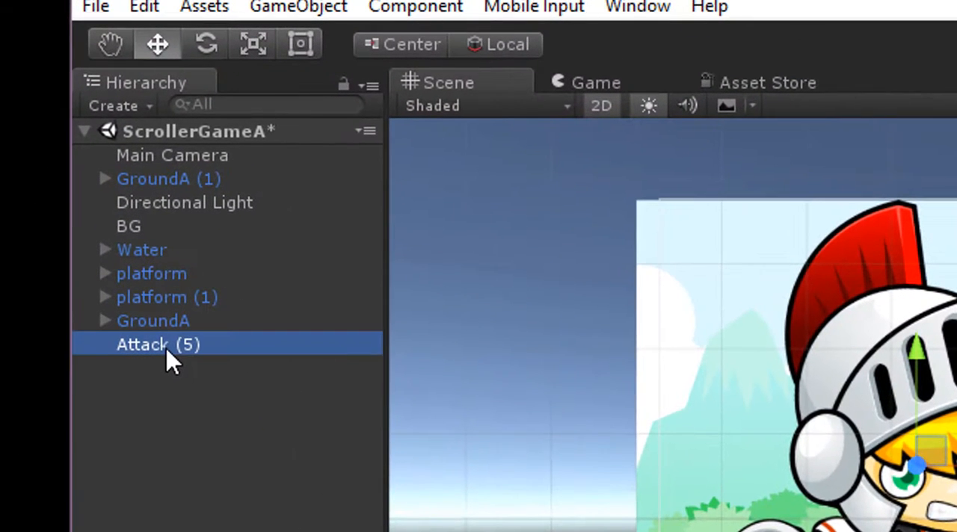
click(173, 350)
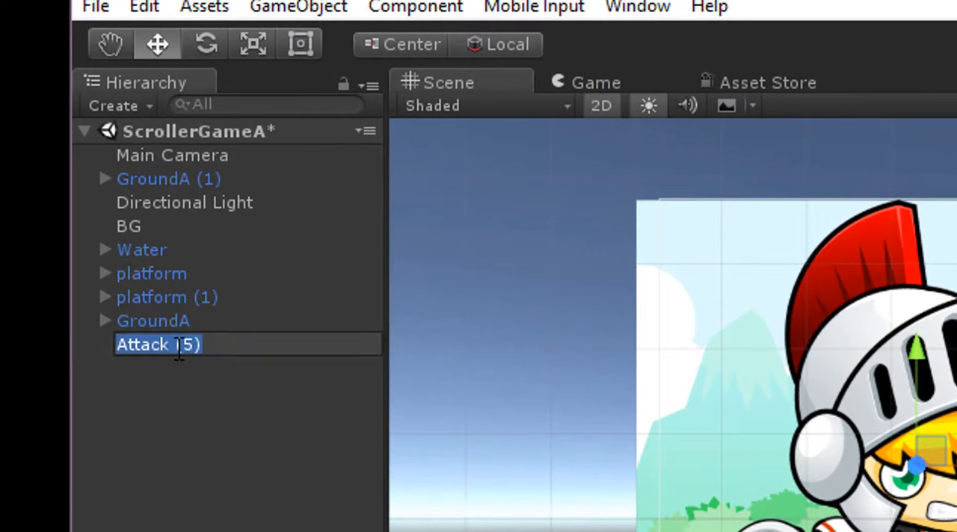
drag(175, 348, 207, 349)
key(BackSpace)
key(BackSpace)
click(188, 397)
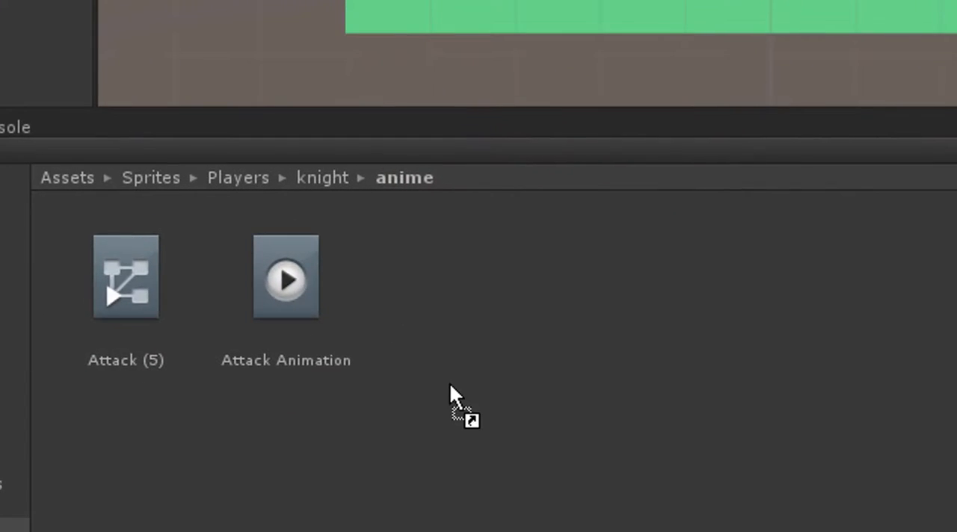
Turn the Attack object into a prefab and store it in a new Prefabs folder inside the knight's anime folder.
drag(450, 382, 450, 384)
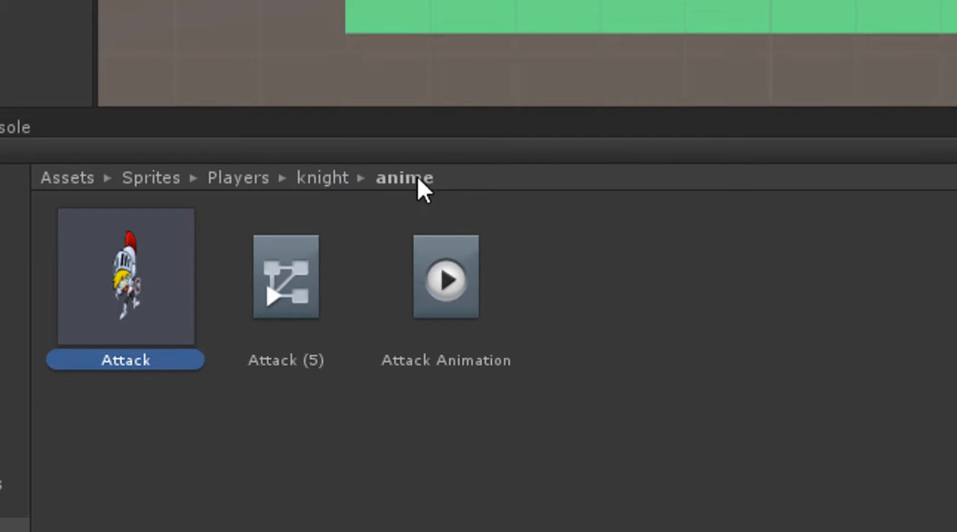
right_click(275, 474)
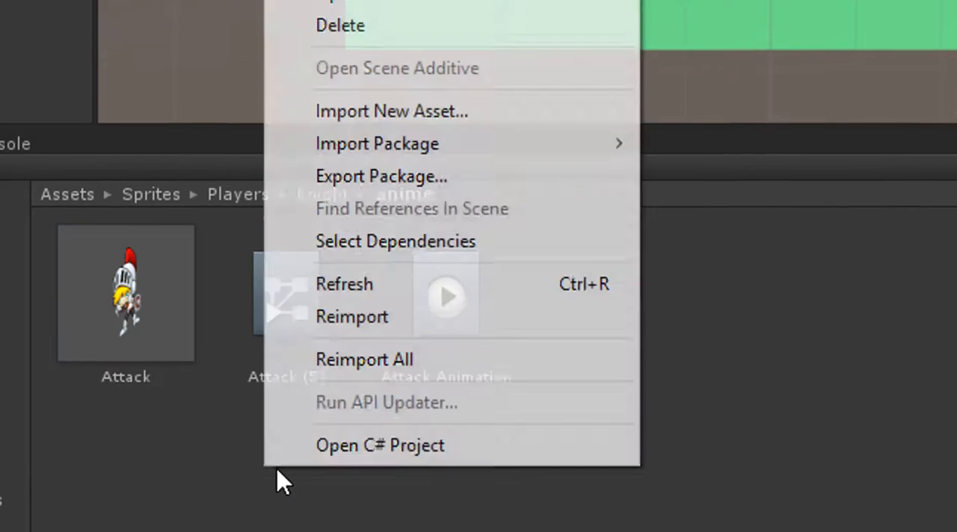
mouse_move(417, 52)
click(129, 60)
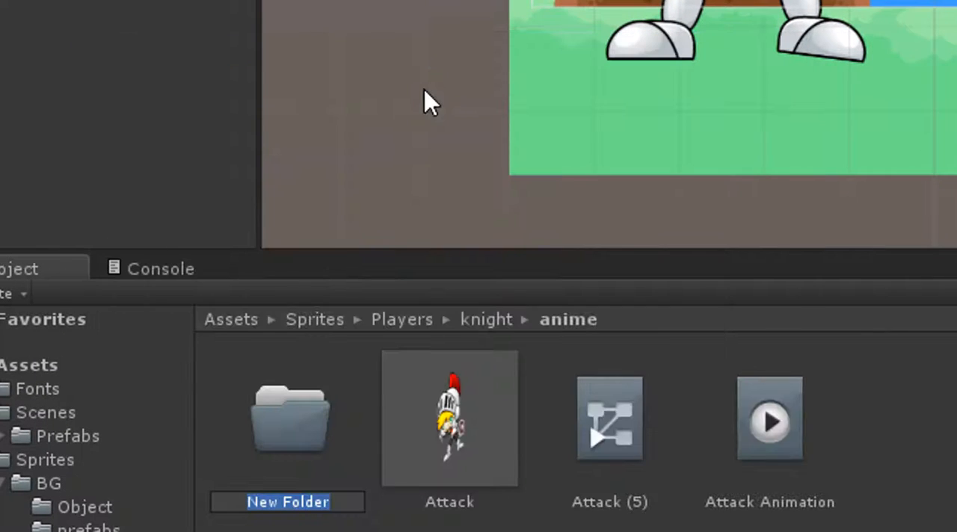
text(Pr)
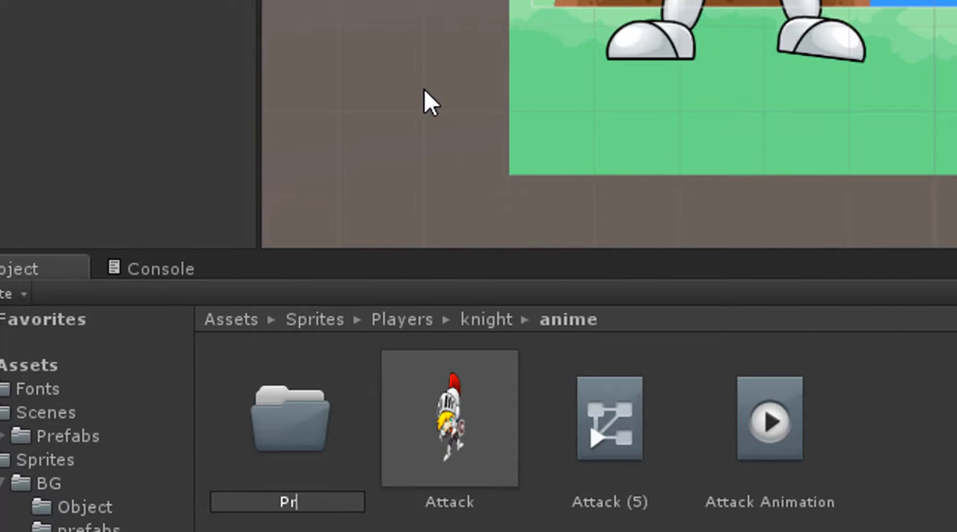
text(efabs)
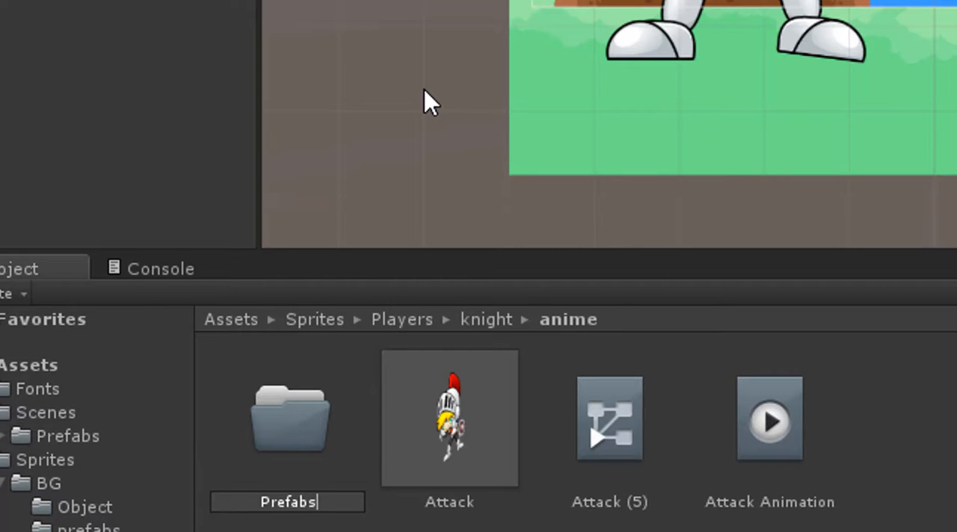
key(Return)
drag(448, 428, 310, 412)
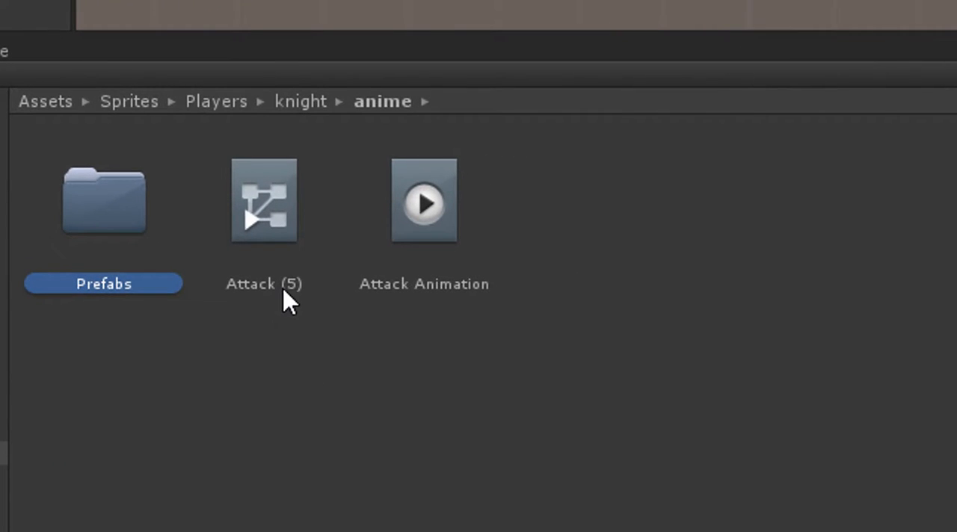
Rename the Attack (5) animator controller in the anime folder to Attack.
click(288, 300)
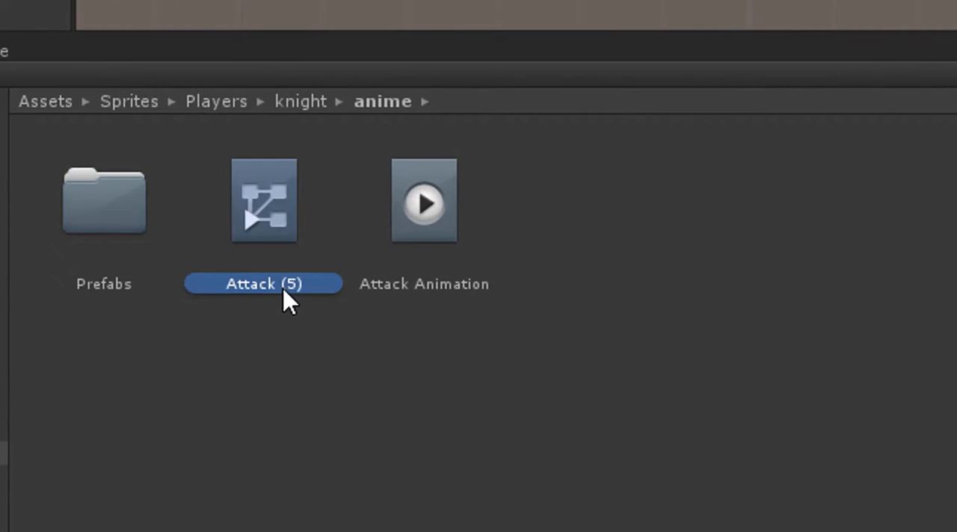
click(283, 288)
click(285, 288)
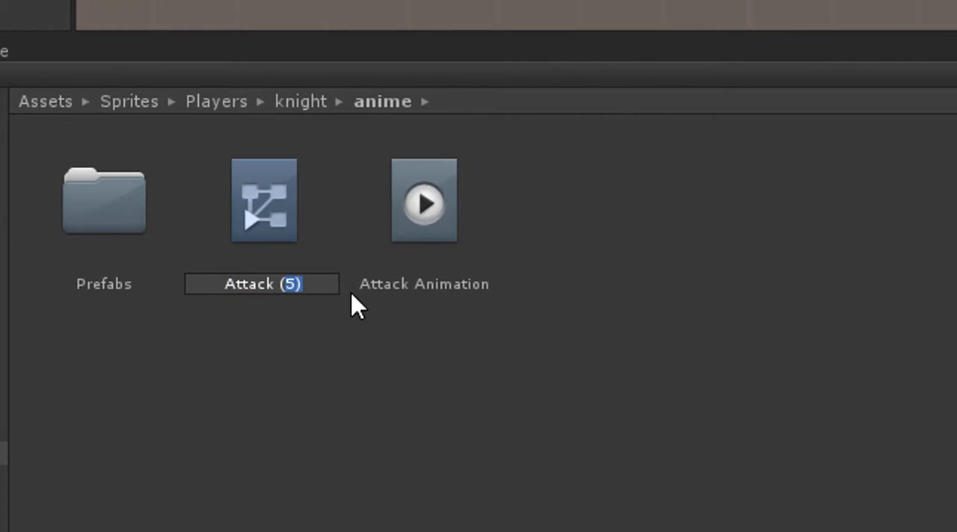
key(BackSpace)
key(BackSpace)
key(Return)
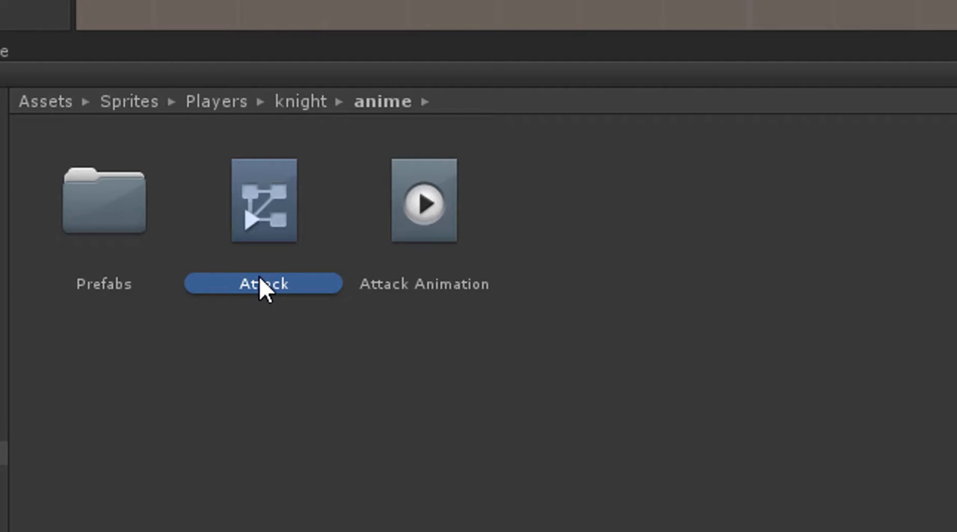
Create an Attack folder inside anime and move the Attack controller and the Attack Animation clip into it.
click(230, 369)
right_click(231, 371)
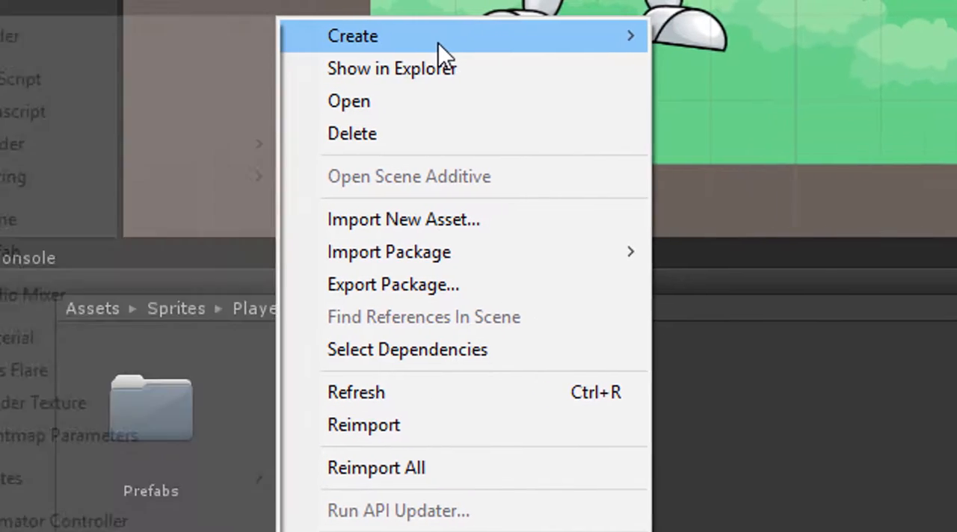
click(199, 43)
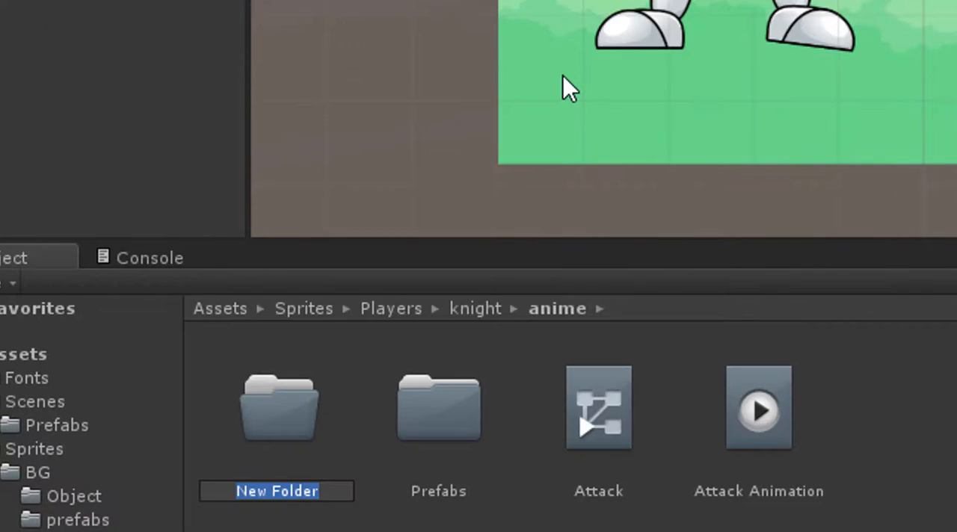
text(Attack)
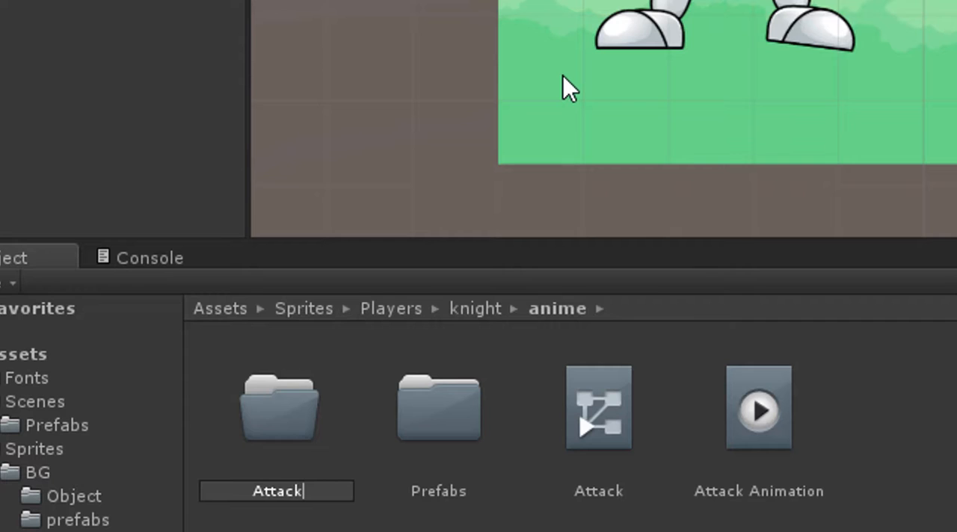
key(Return)
click(595, 408)
ctrl+click(735, 418)
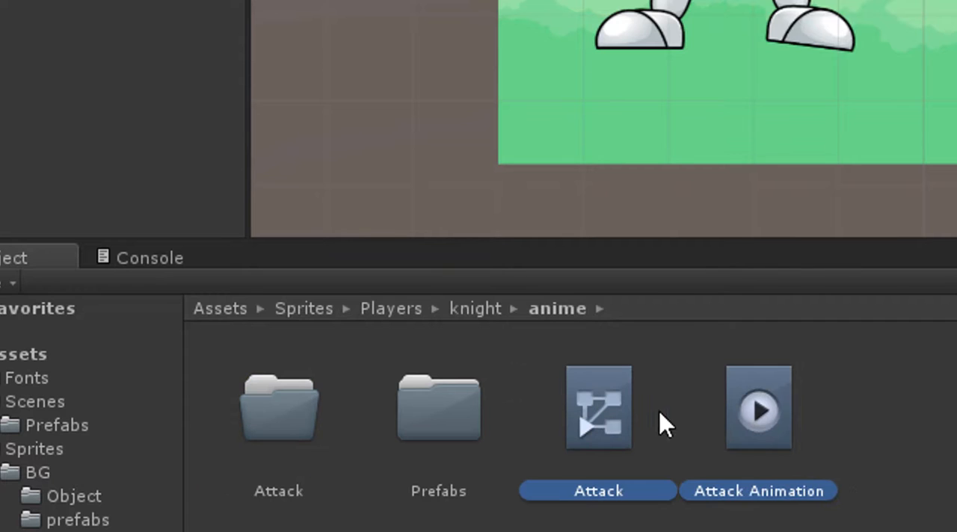
drag(610, 409, 285, 408)
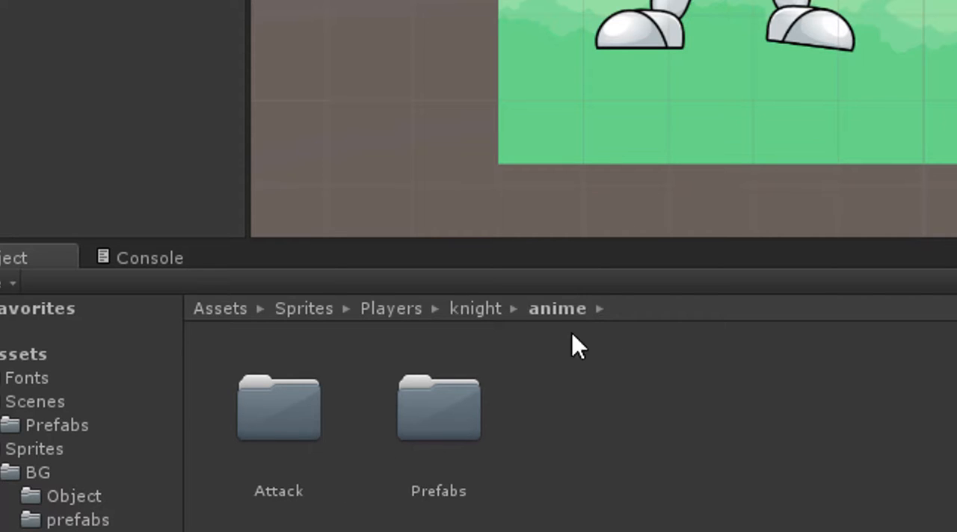
Check the contents of the Prefabs folder and move that folder into the Attack folder.
double_click(443, 413)
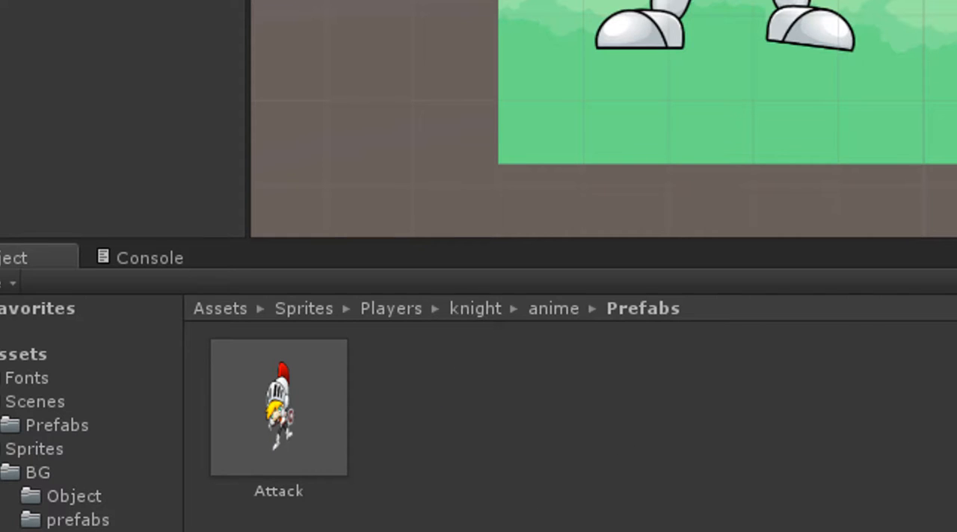
click(577, 309)
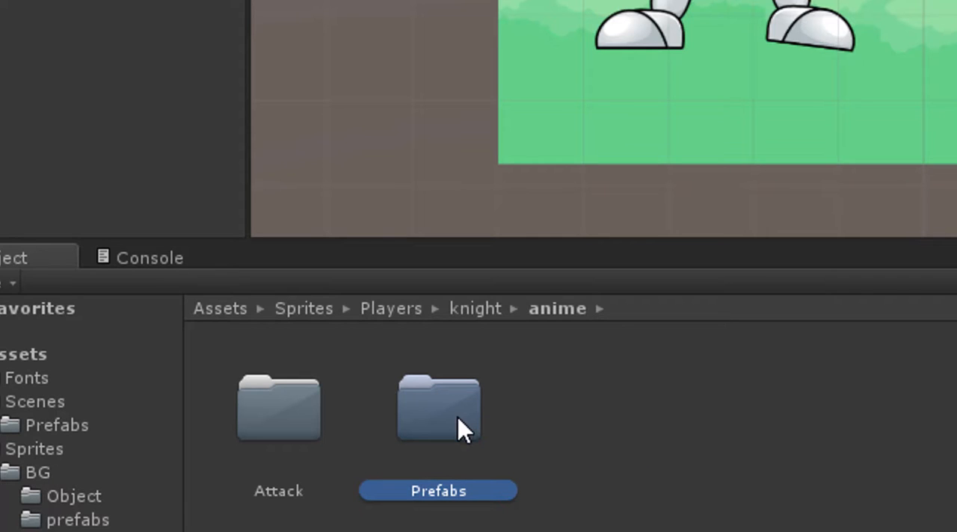
drag(457, 416, 297, 418)
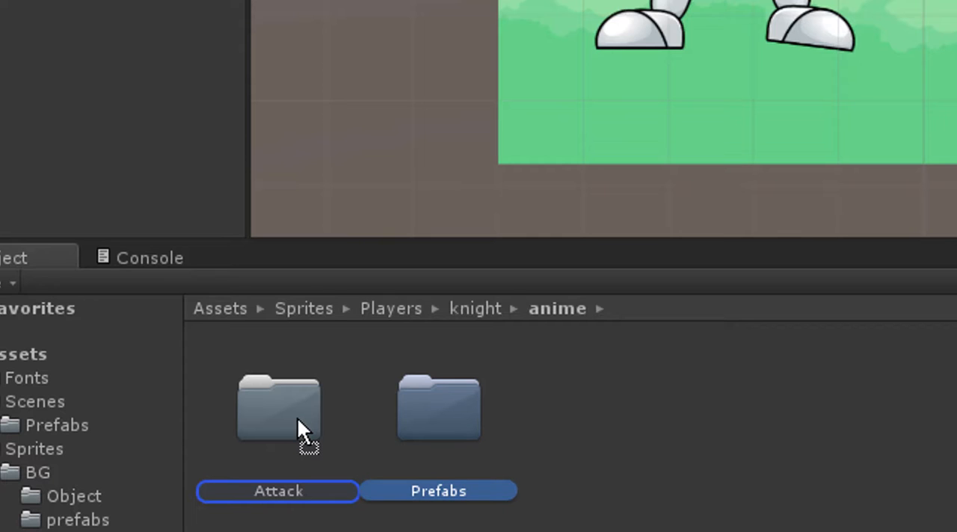
drag(297, 417, 296, 418)
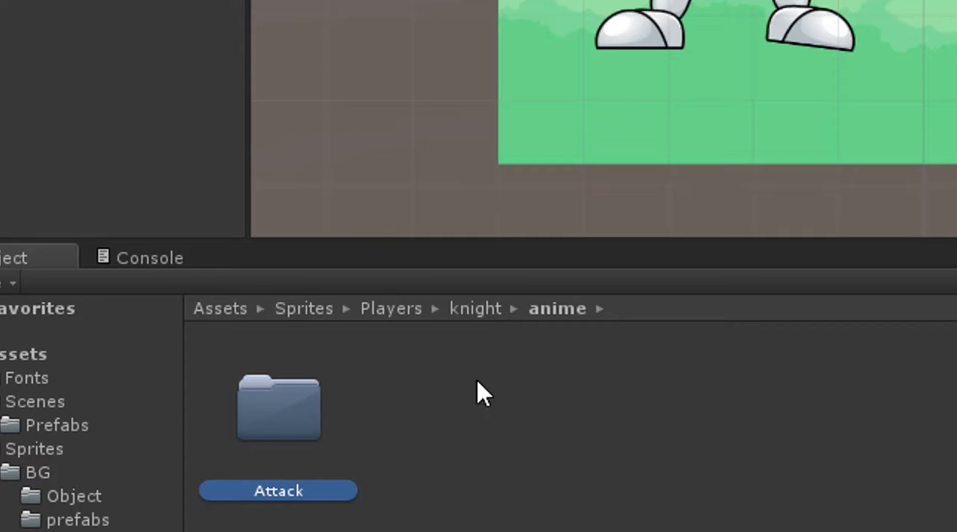
Return to the knight folder and browse its sprites as far as the Dead frames.
click(499, 319)
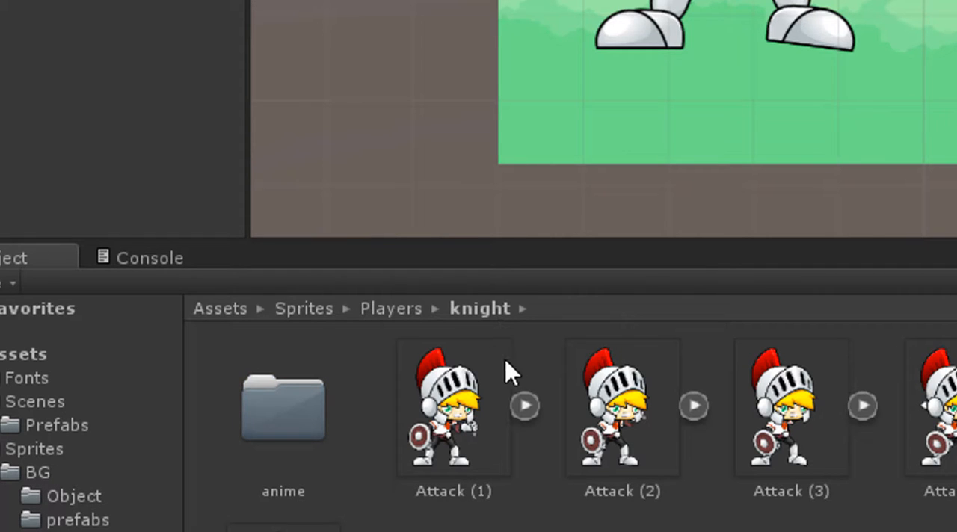
click(477, 418)
scroll(496, 424, down, 2)
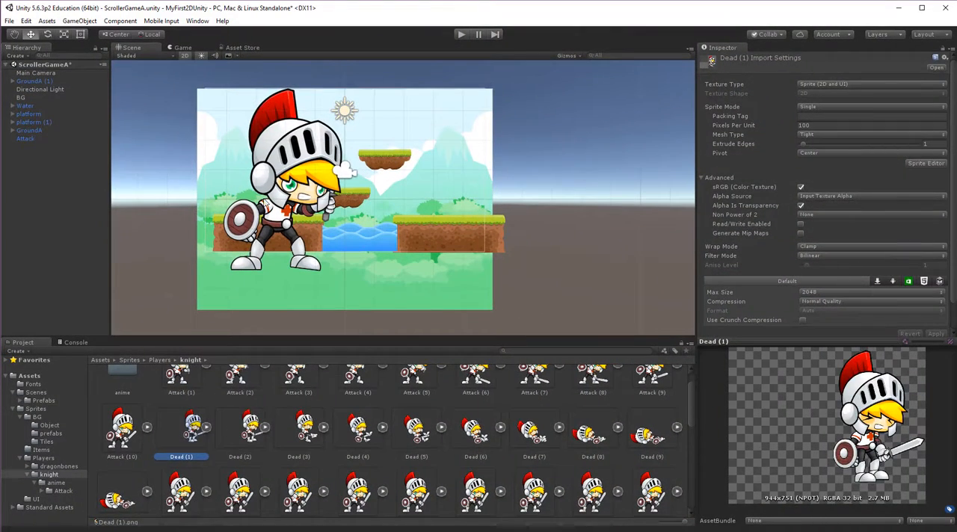
Select the knight in the scene and run the game briefly to preview its attack animation.
click(298, 193)
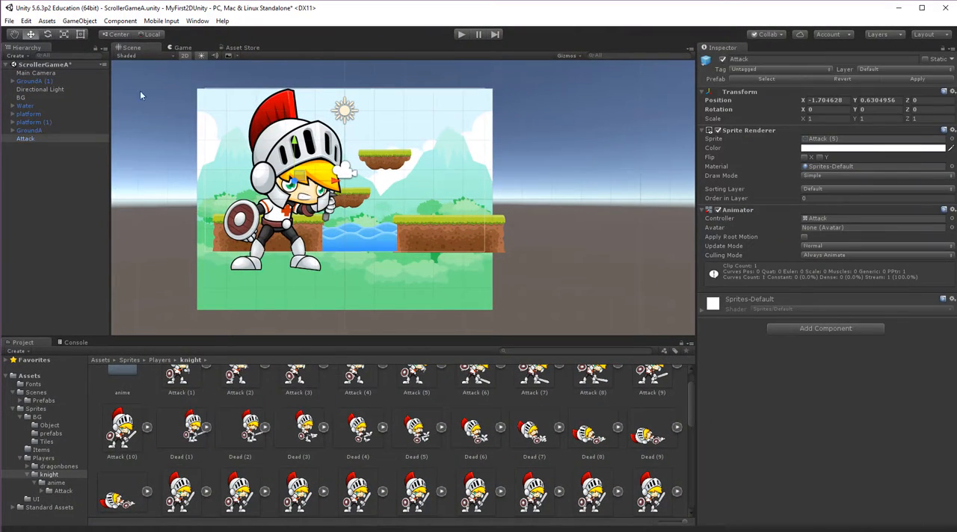
click(463, 34)
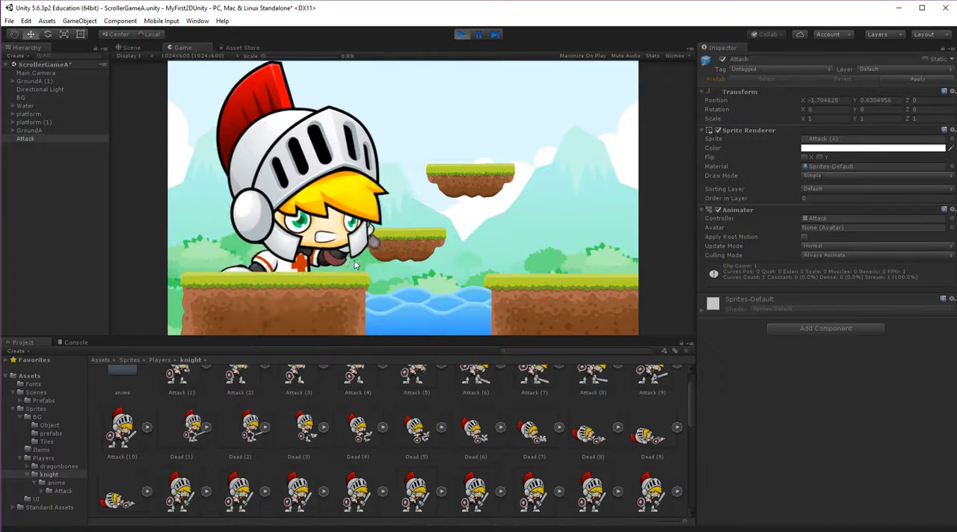
click(461, 35)
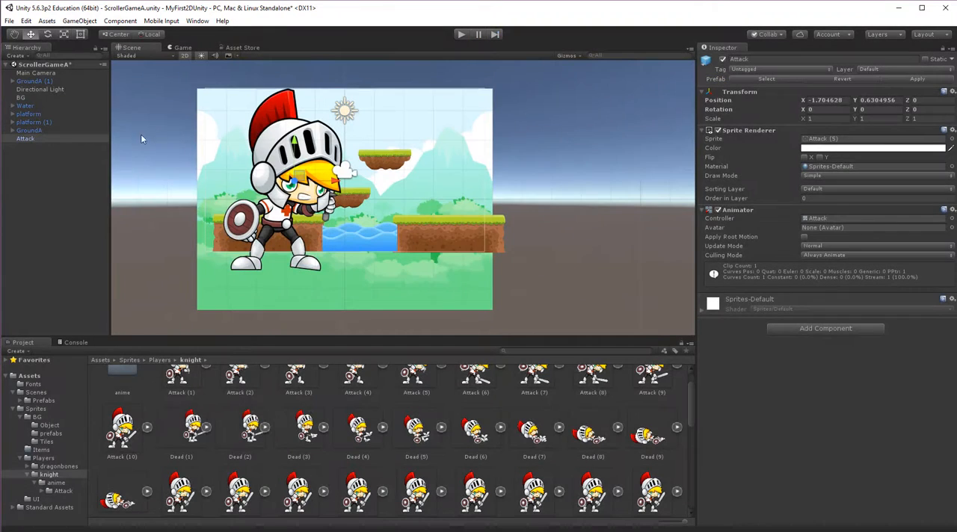
Scale the Attack knight in the scene down uniformly to about a quarter of its size.
click(33, 139)
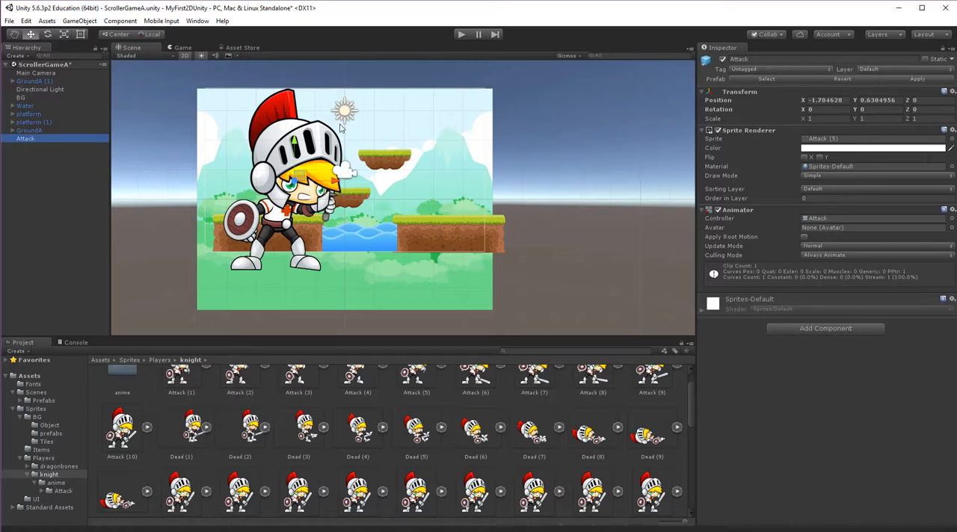
drag(295, 144, 309, 127)
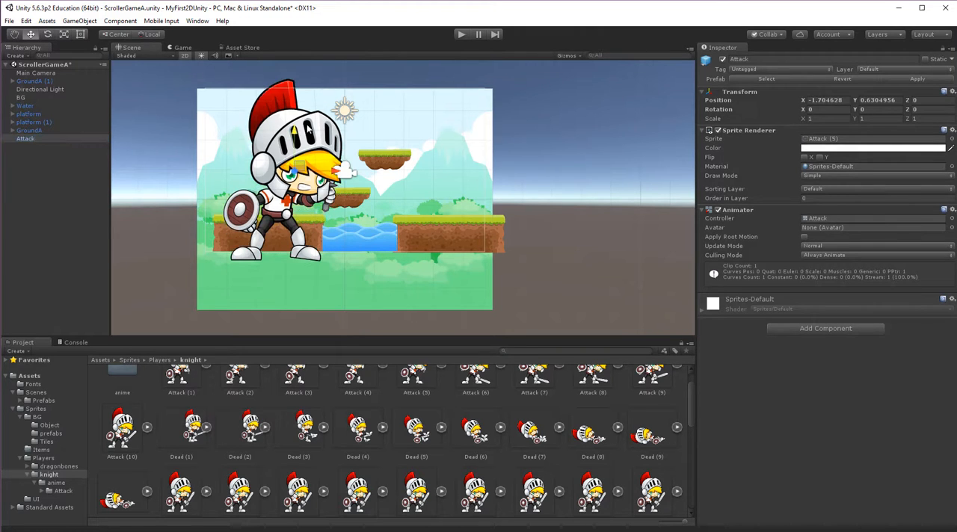
key(r)
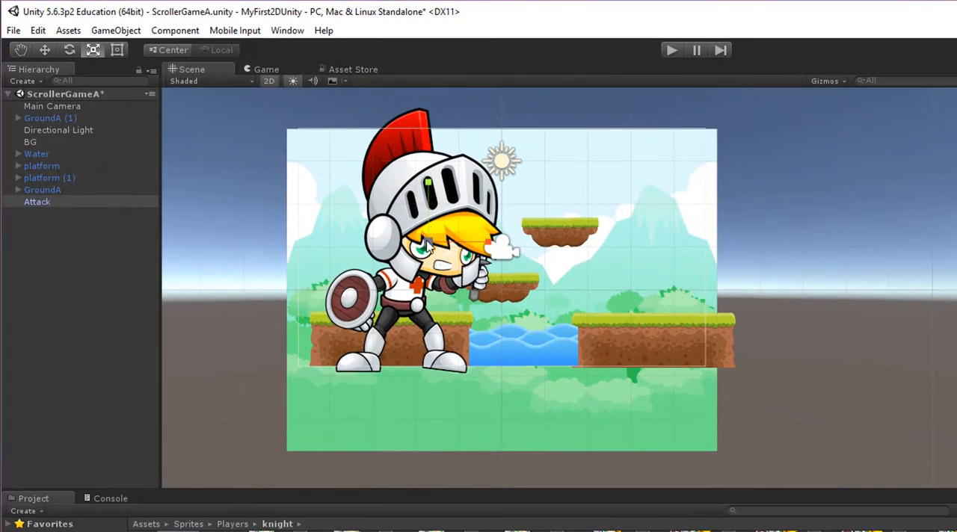
drag(413, 234, 380, 269)
key(w)
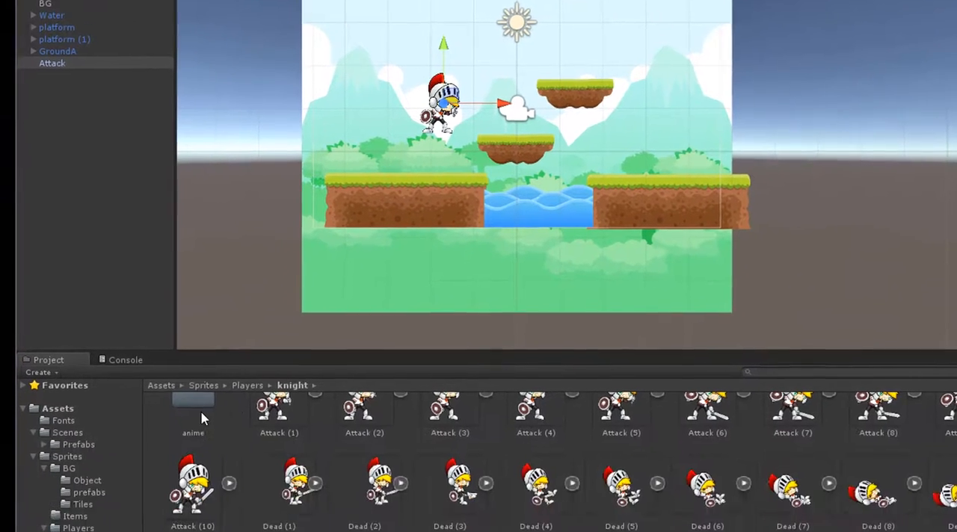
Open the Prefabs folder inside anime/Attack and place a second Attack knight from it above the ground block beyond the water.
double_click(192, 400)
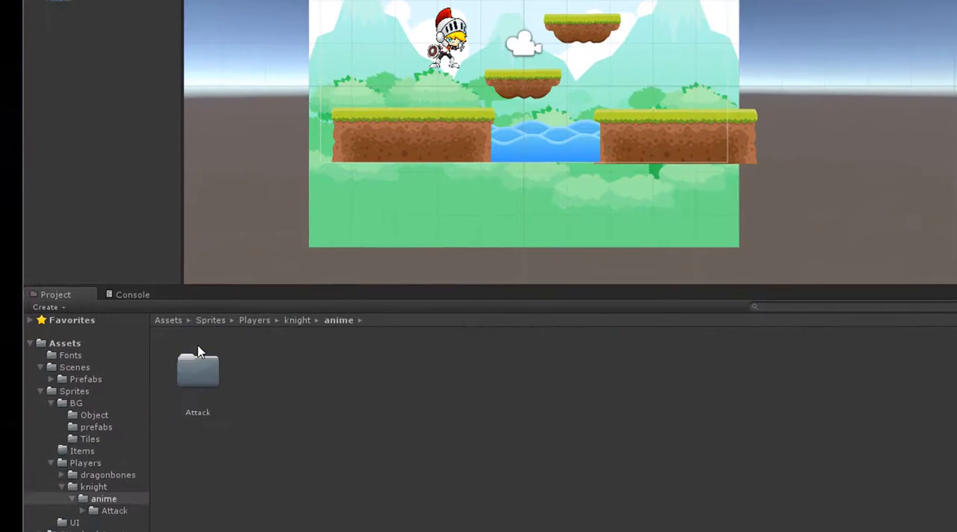
double_click(201, 371)
double_click(199, 374)
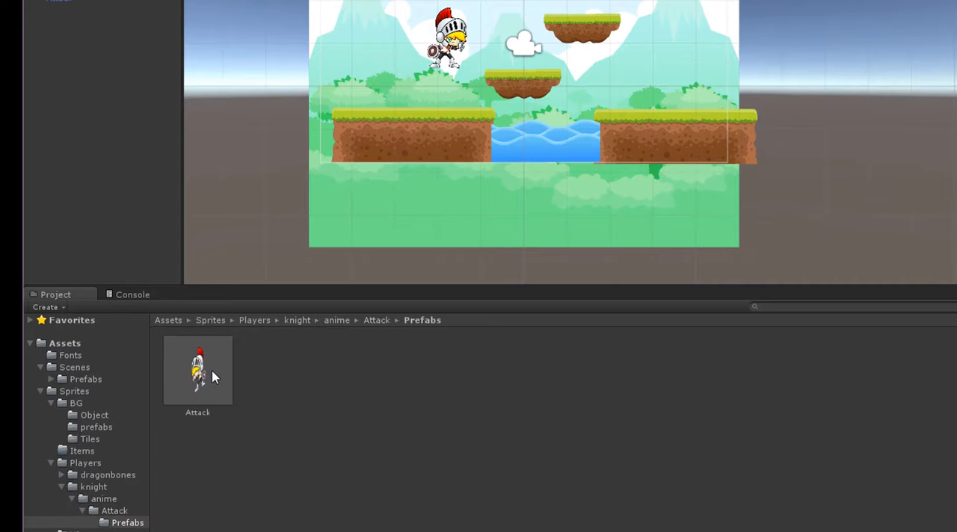
drag(209, 381, 671, 42)
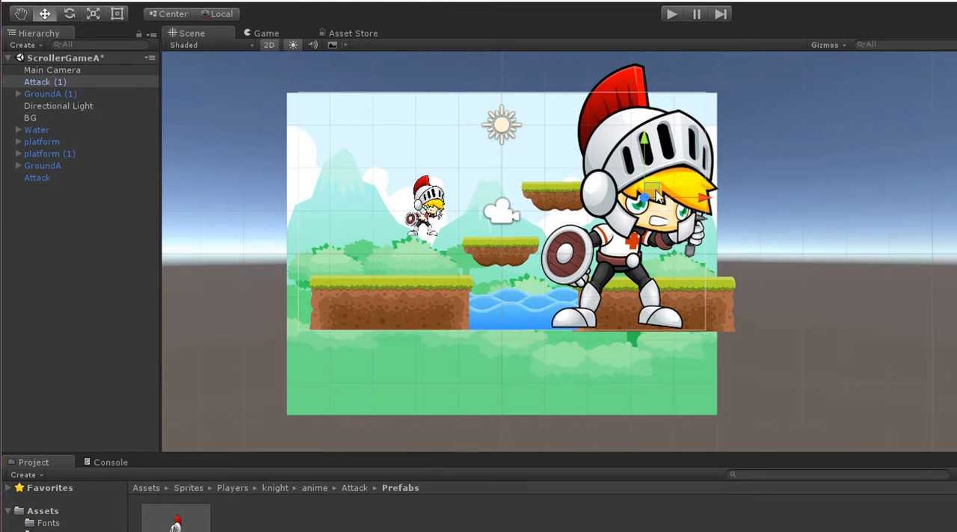
drag(659, 204, 653, 207)
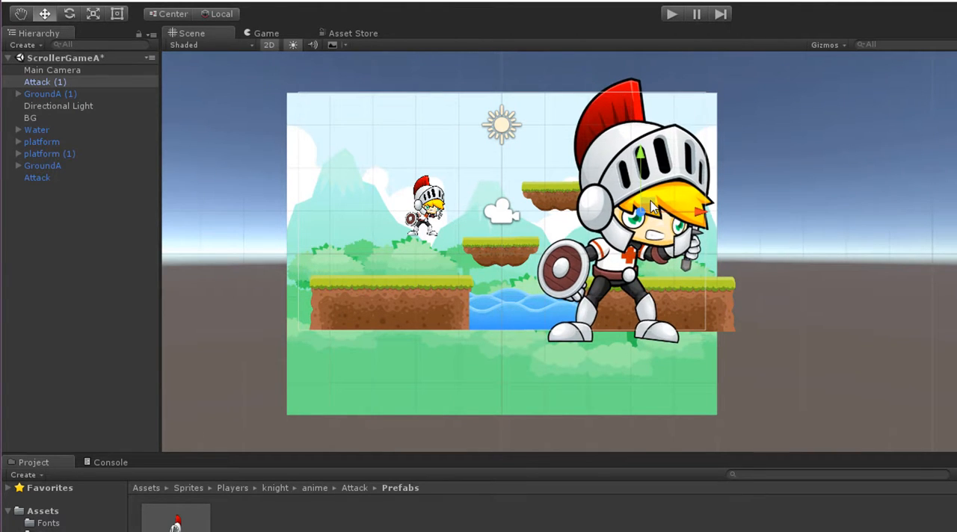
Select the scaled-down Attack knight and apply its changes to the Attack prefab.
click(134, 178)
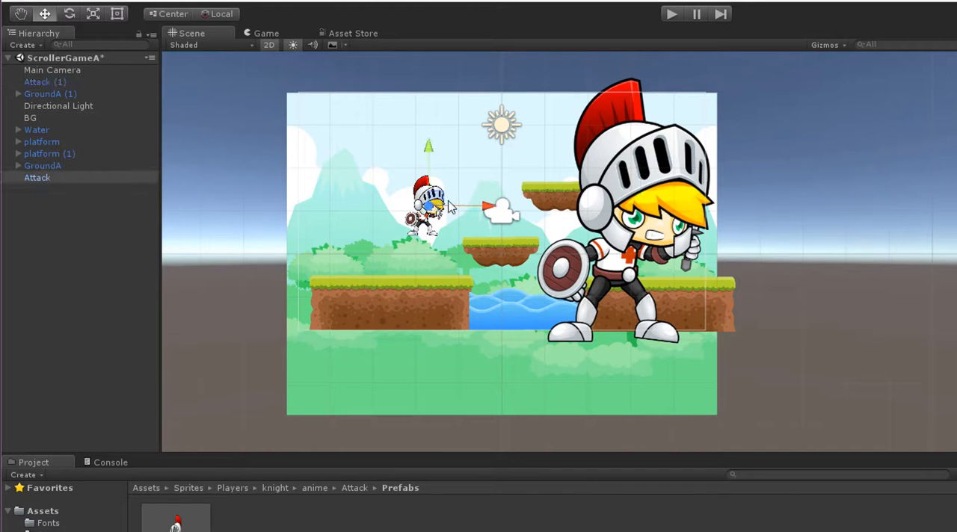
click(41, 179)
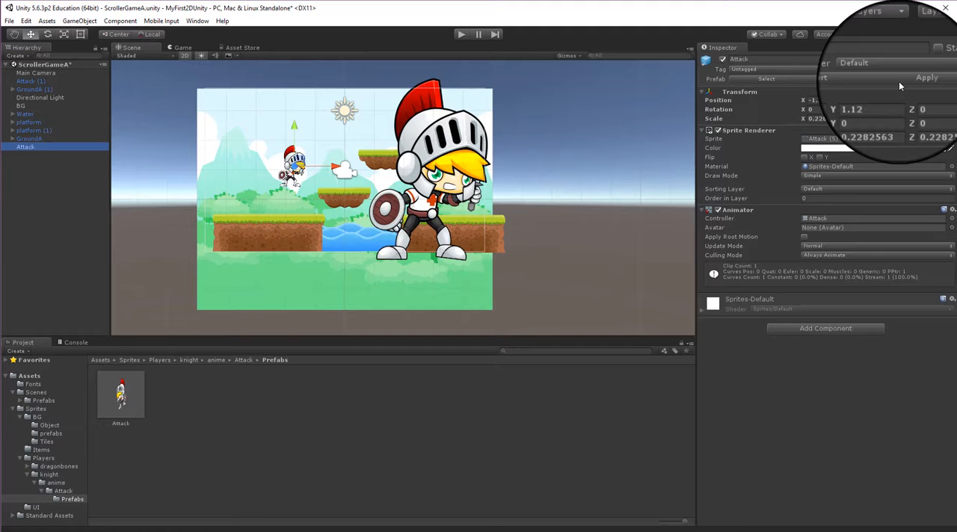
click(898, 81)
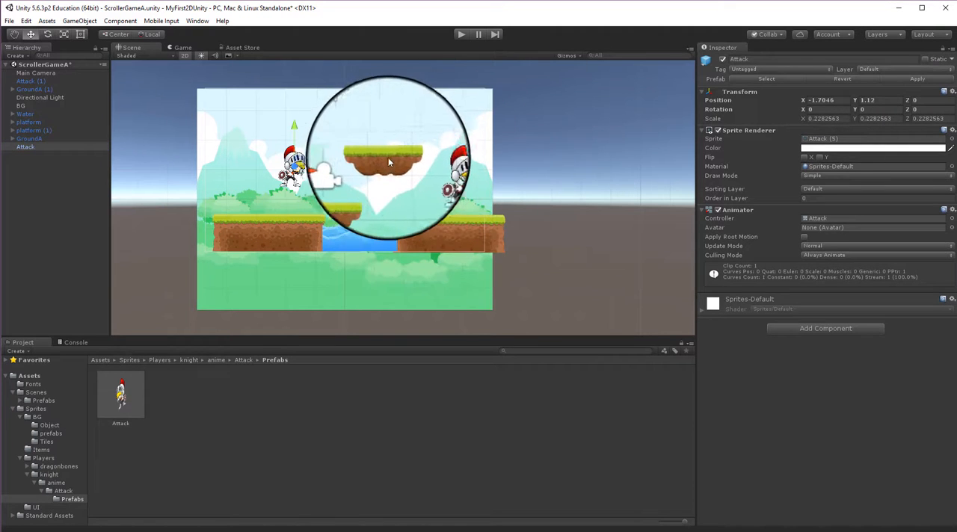
Delete the second Attack knight and place a fresh instance of the prefab standing on the ground block beyond the water.
click(440, 174)
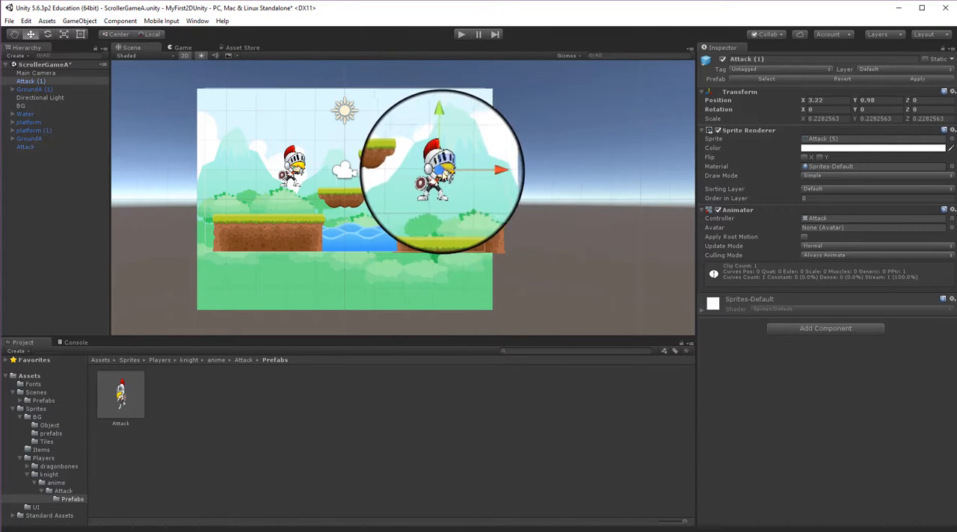
key(Delete)
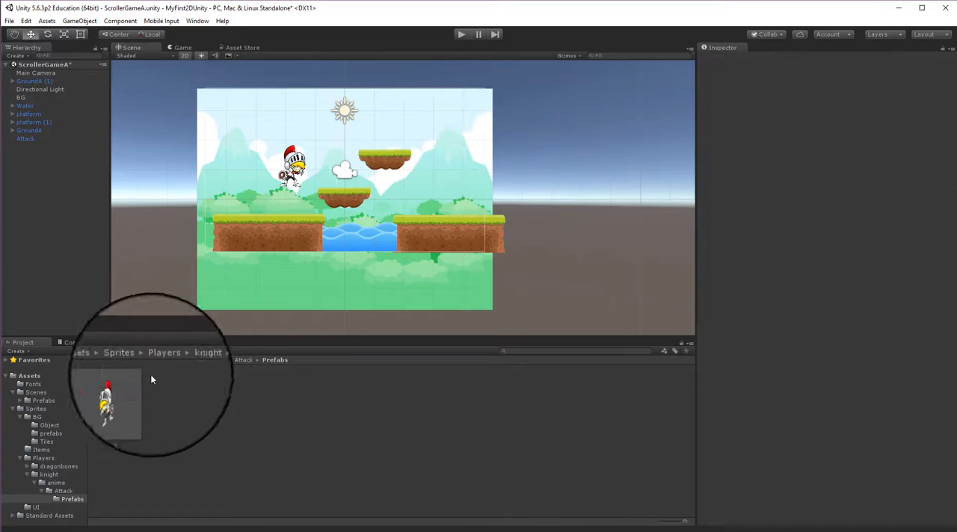
drag(120, 395, 436, 194)
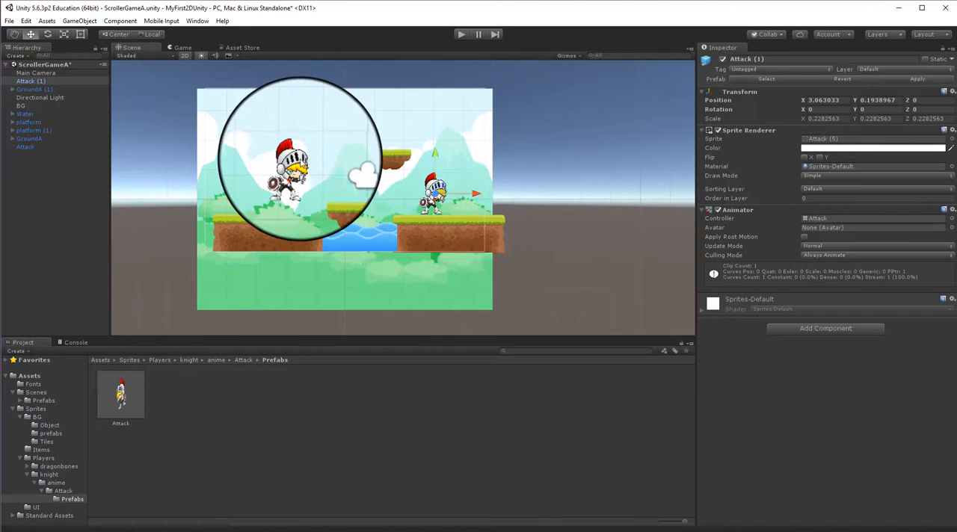
Move the original Attack knight onto the lower floating platform and run the game briefly to preview both knights.
click(297, 161)
drag(302, 162, 345, 165)
click(461, 34)
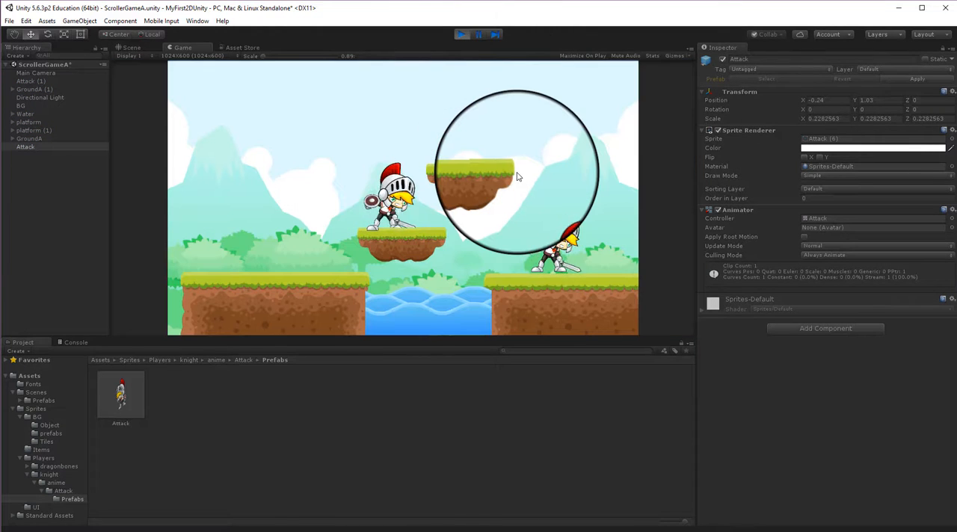
click(464, 35)
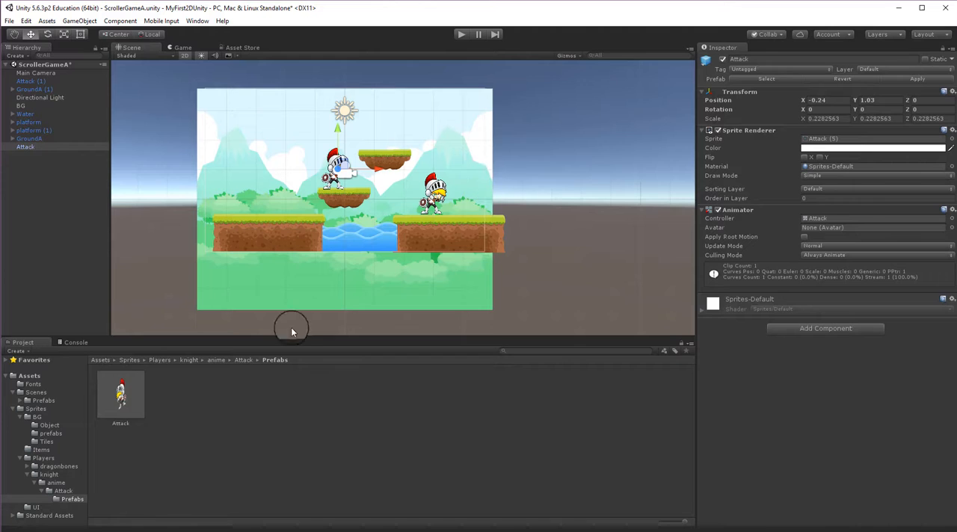
Return to the knight folder, select sprites Idle (1) to Idle (10), and add them to the scene as a new animation.
click(241, 359)
click(215, 360)
click(191, 360)
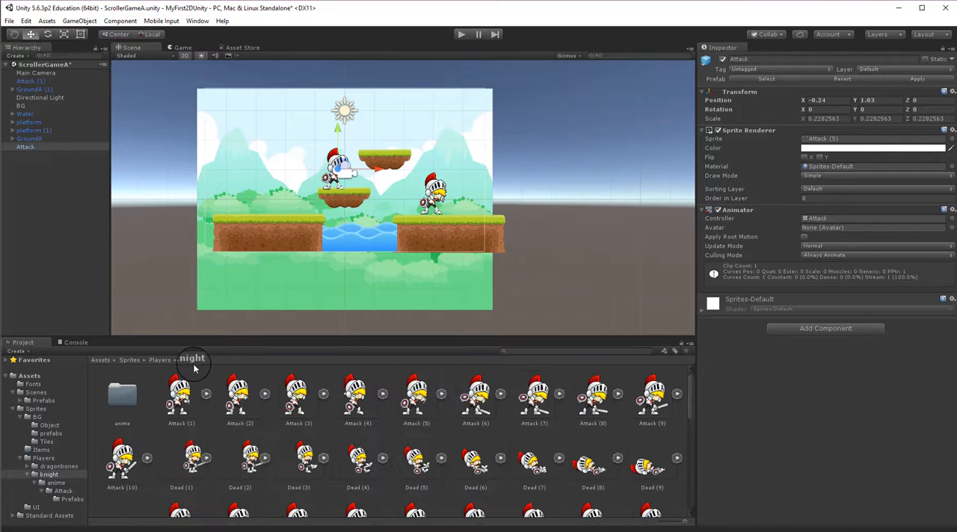
scroll(252, 404, down, 4)
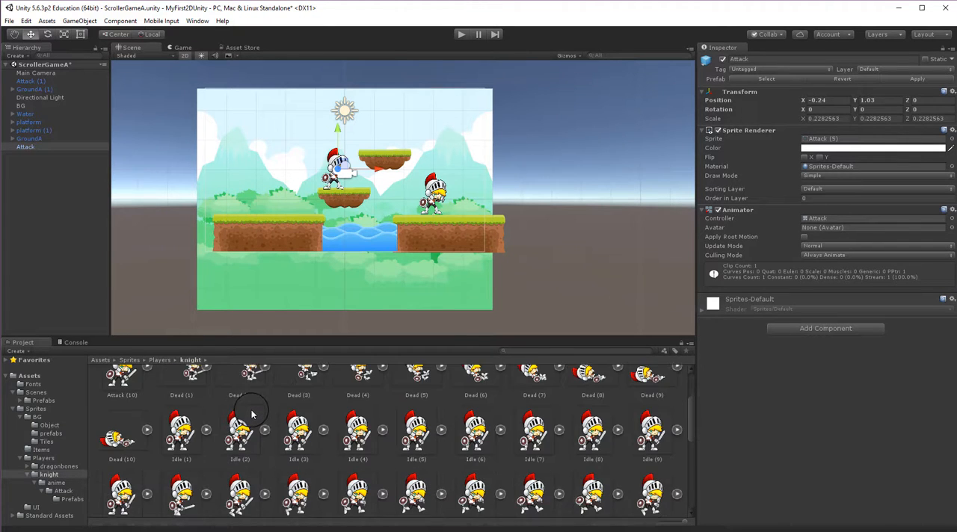
click(179, 404)
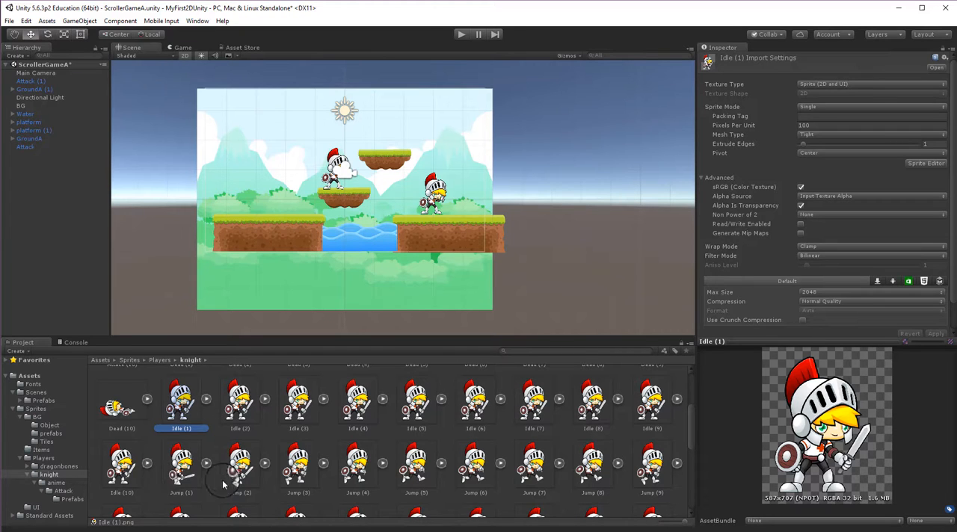
shift+click(123, 467)
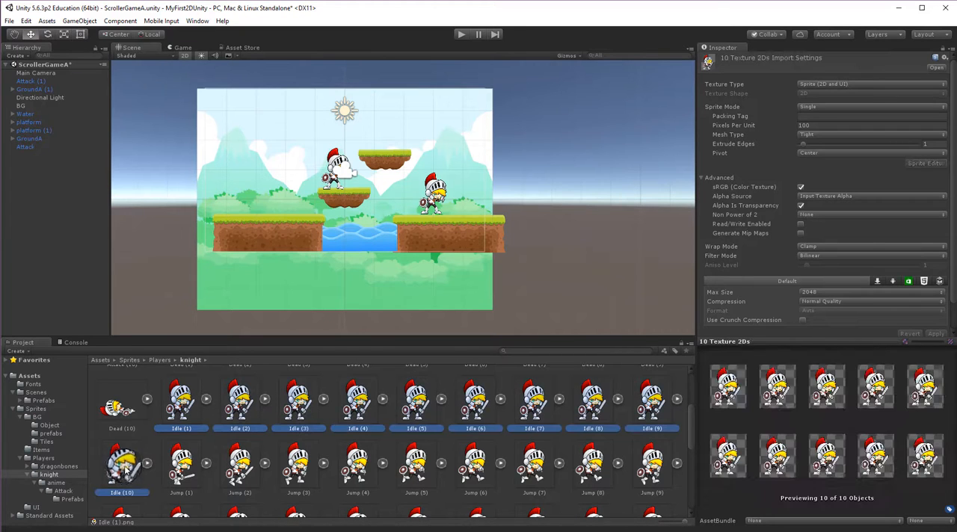
drag(186, 410, 265, 153)
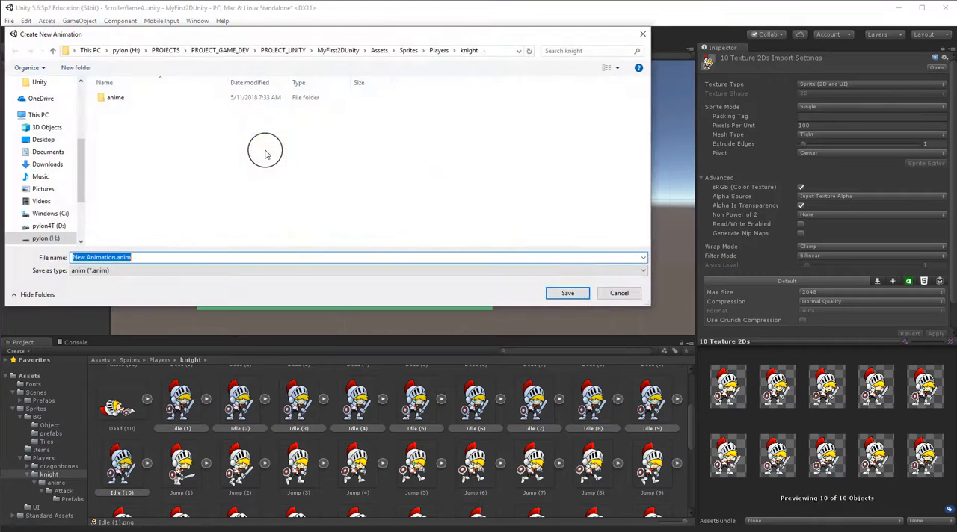
Create a folder named Idle inside the anime folder for the new animation.
double_click(108, 105)
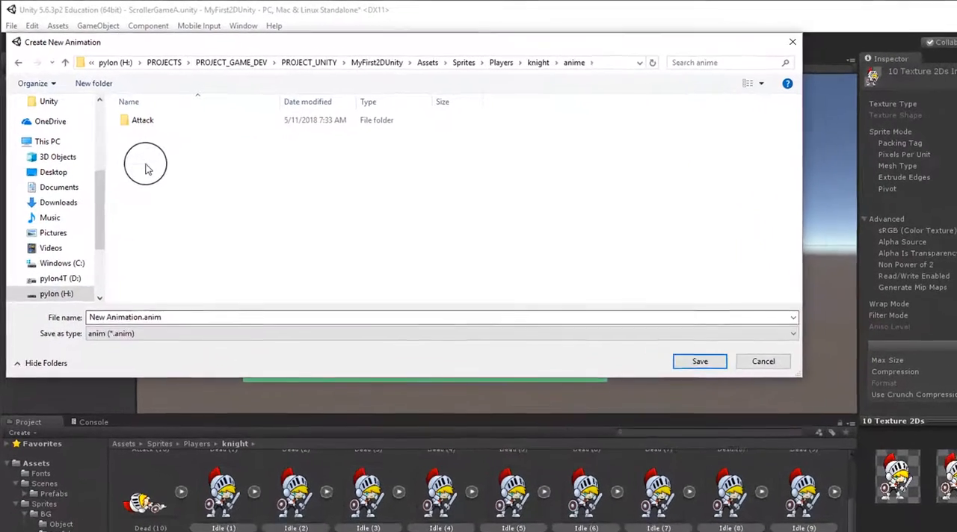
right_click(118, 137)
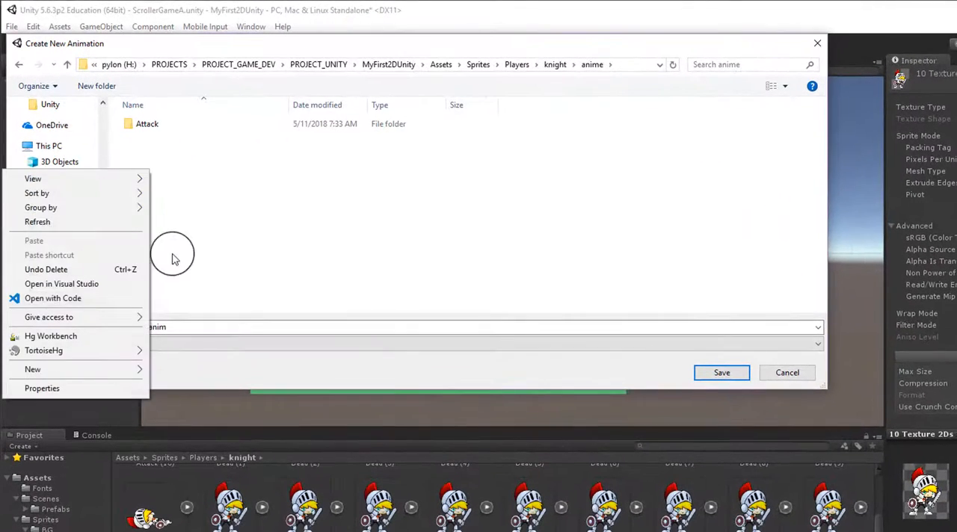
mouse_move(126, 375)
click(173, 369)
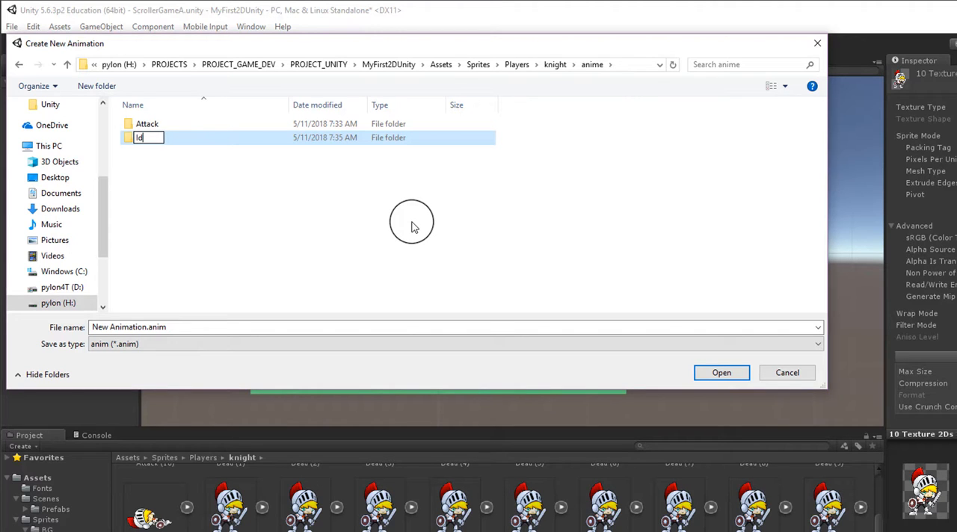
key(Return)
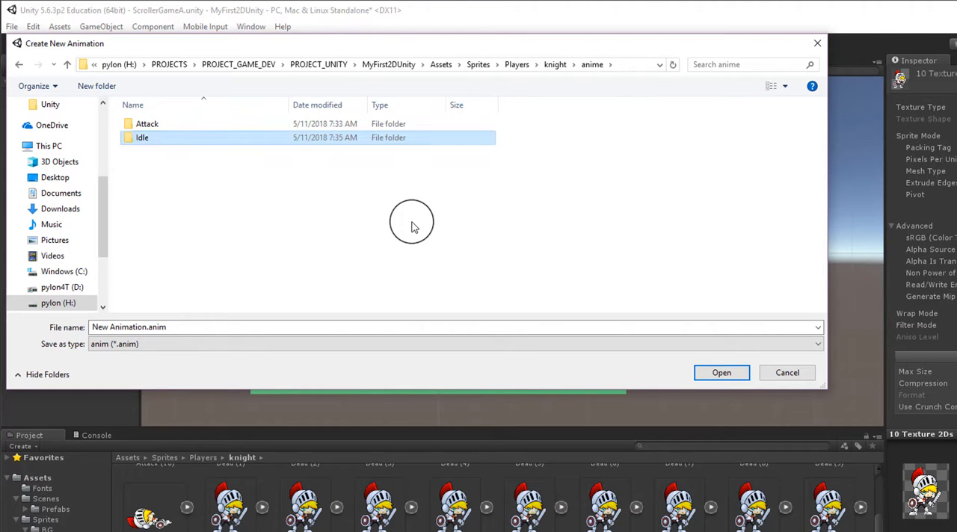
Save the new animation in the Idle folder as Idle Animation.anim.
double_click(139, 138)
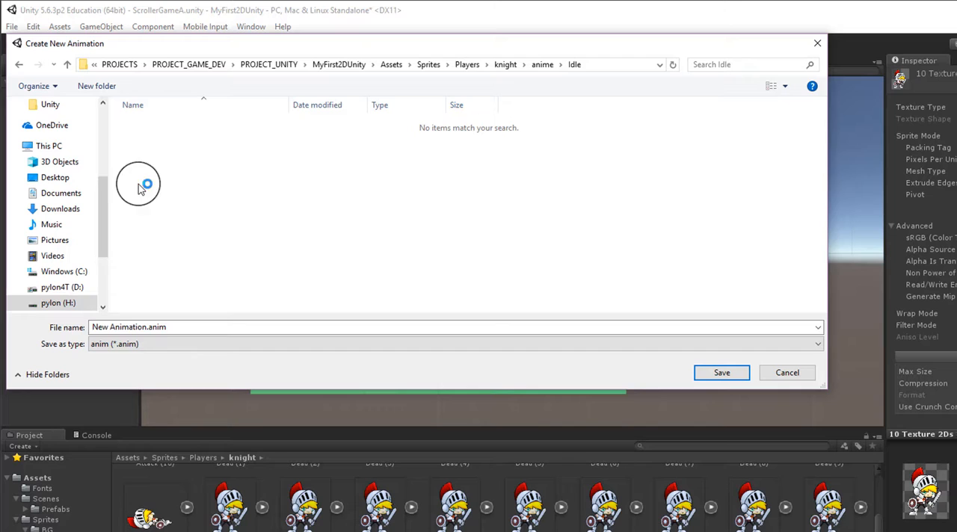
click(107, 328)
click(107, 328)
click(104, 328)
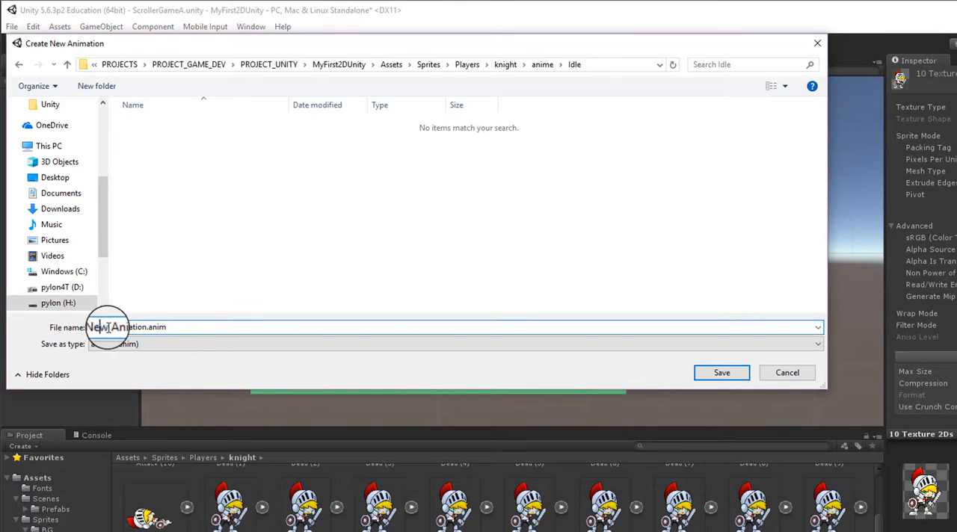
drag(109, 327, 80, 328)
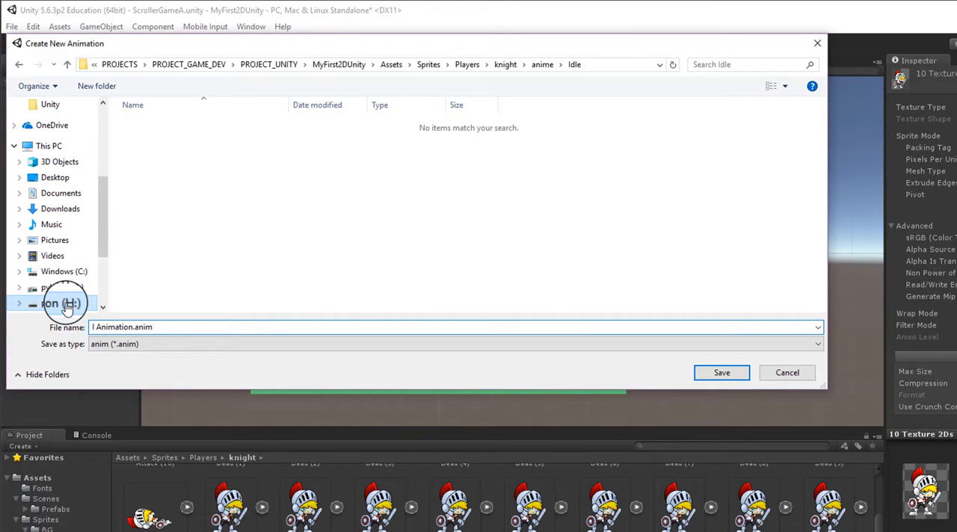
text(Idle)
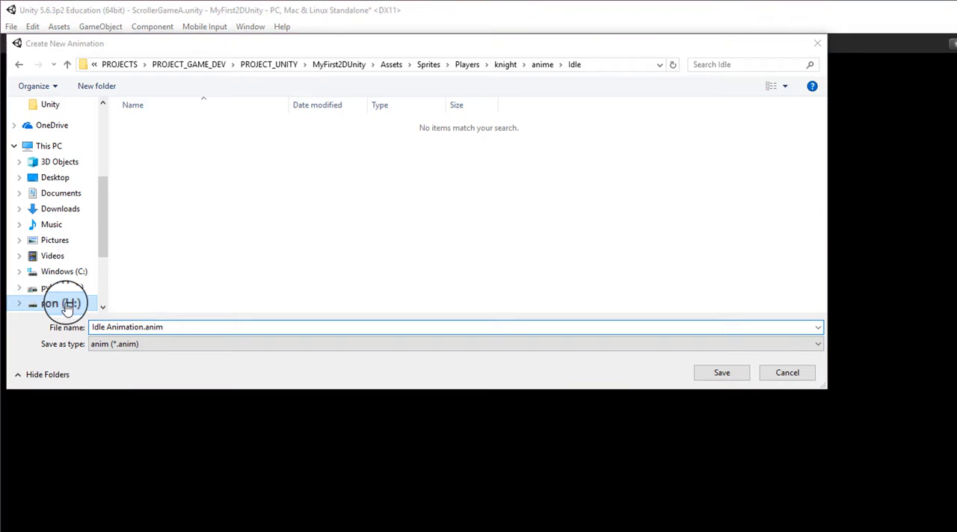
click(724, 374)
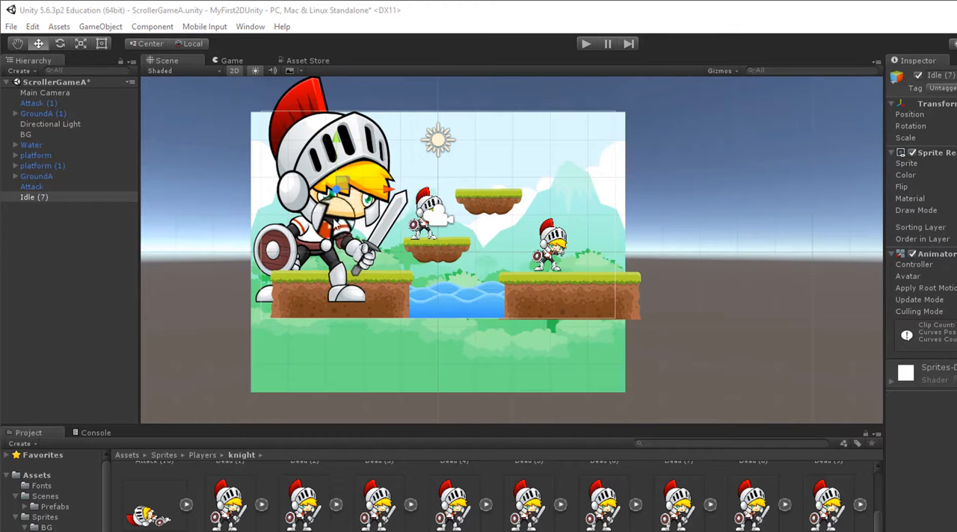
Rename the Idle (7) object in the scene to Idle.
click(49, 198)
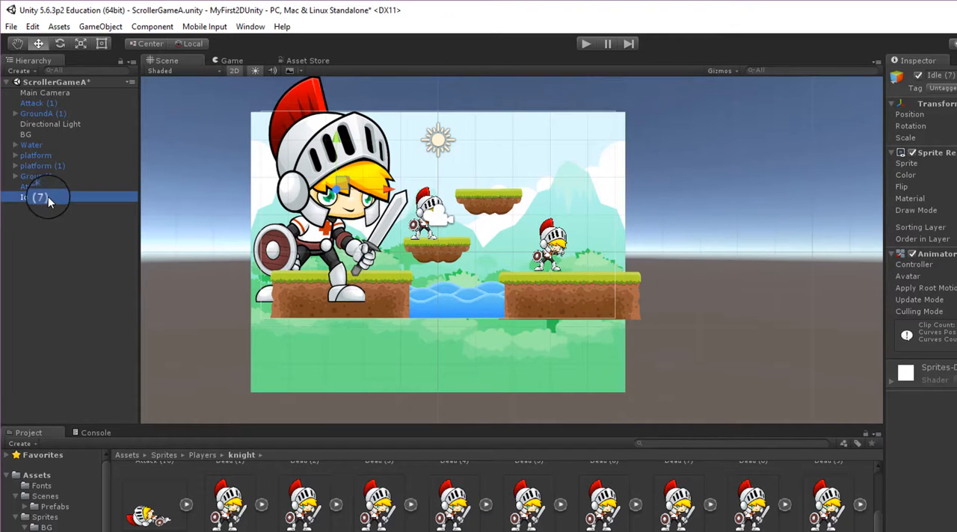
click(45, 197)
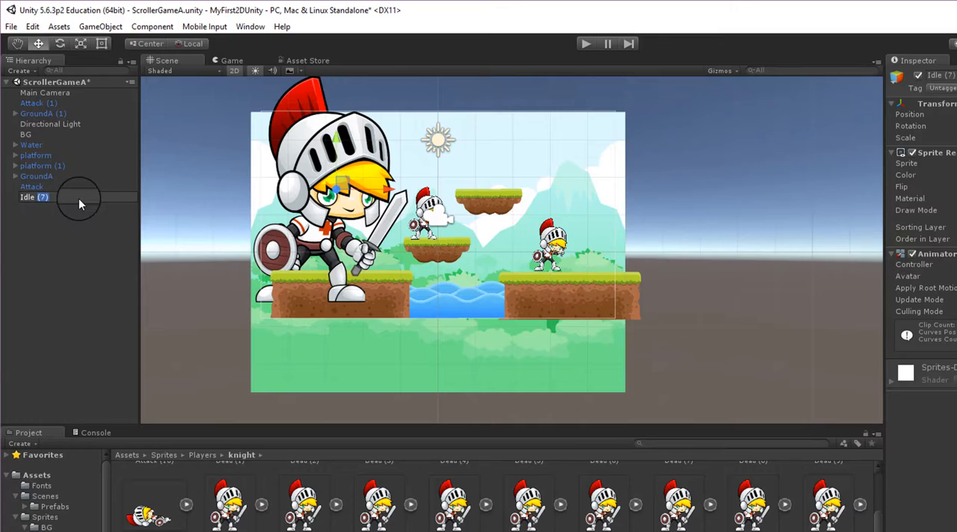
click(63, 227)
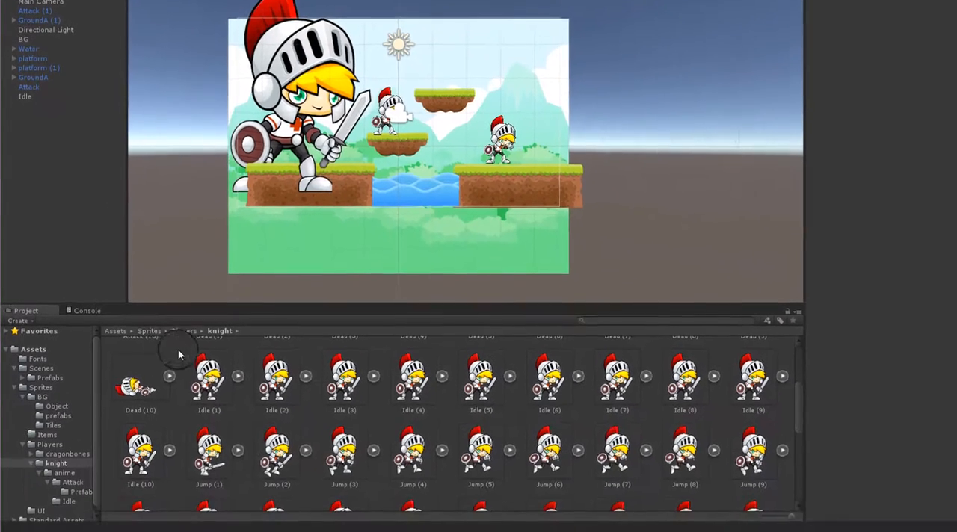
Open the knight's anime/Idle folder and create a folder named prefabs inside it.
click(217, 494)
scroll(197, 365, up, 3)
double_click(140, 368)
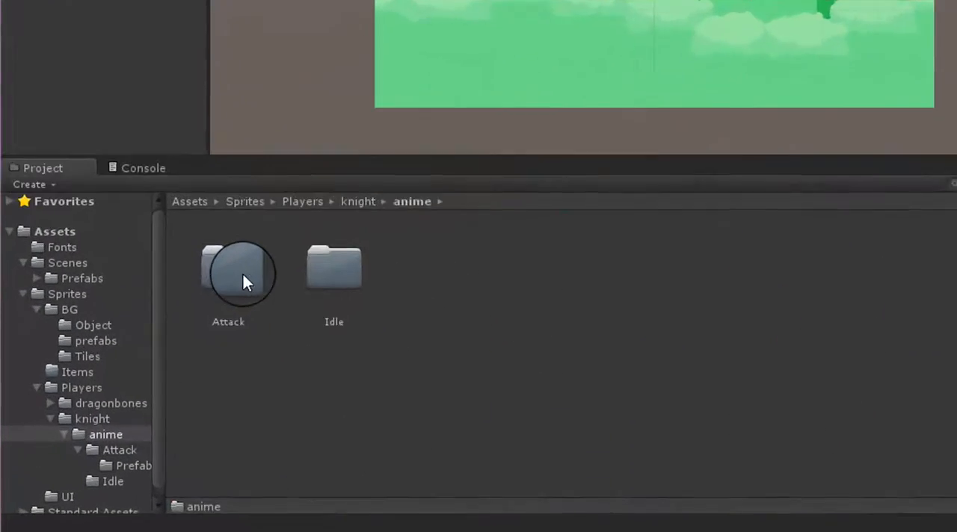
double_click(376, 247)
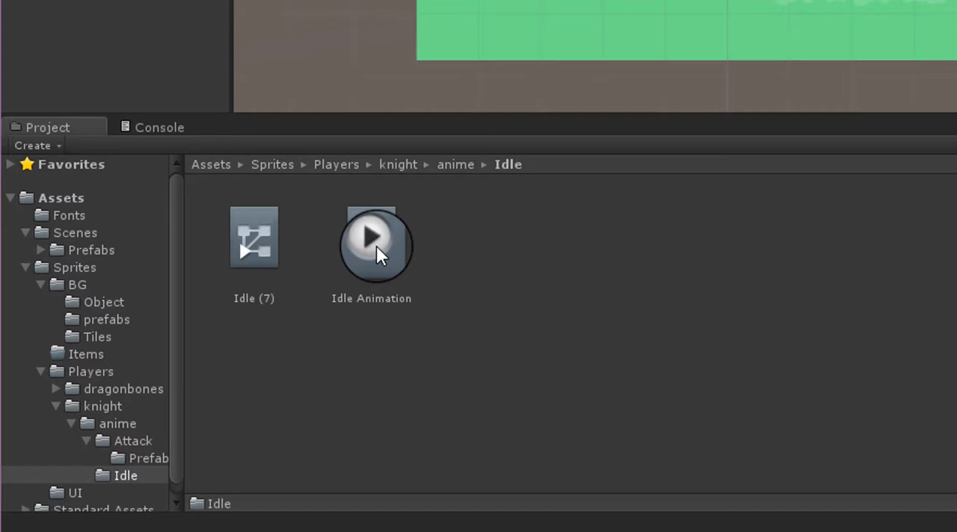
right_click(584, 317)
mouse_move(706, 0)
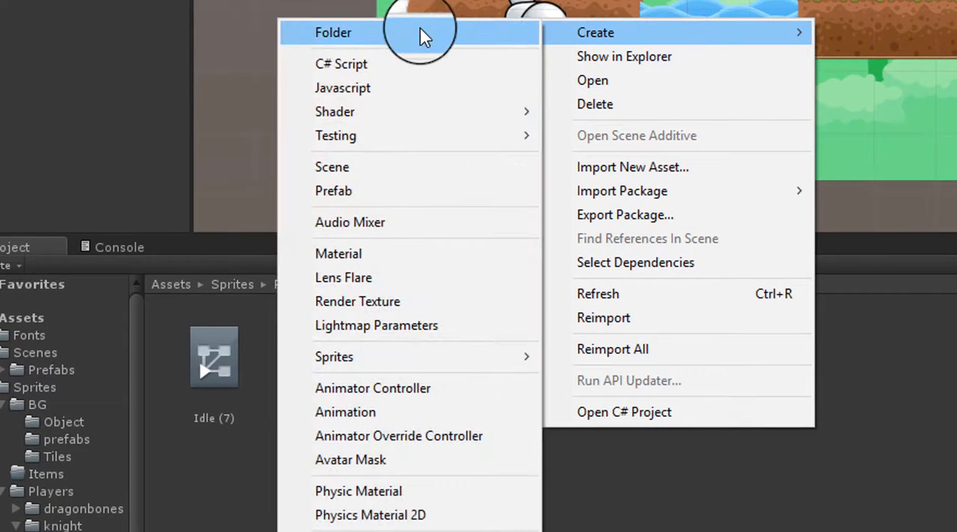
click(423, 33)
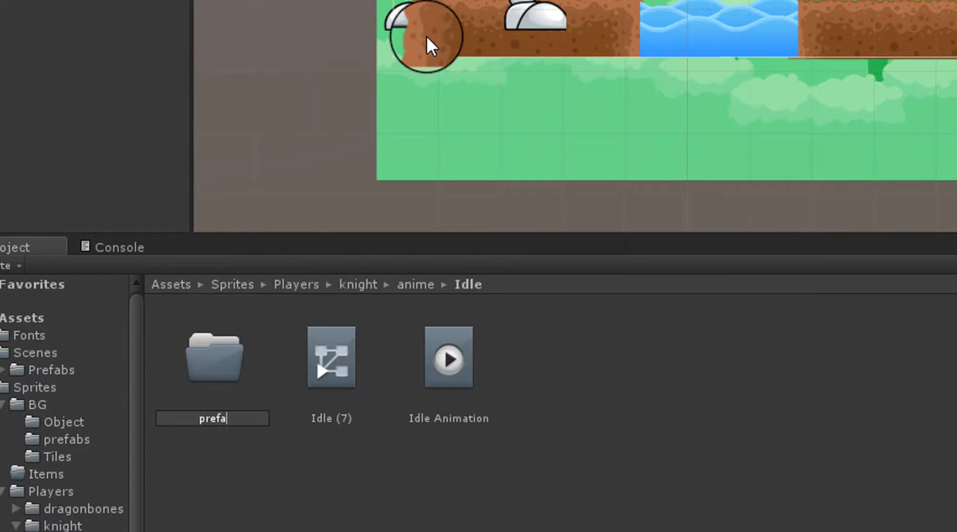
text(prefabs)
key(Return)
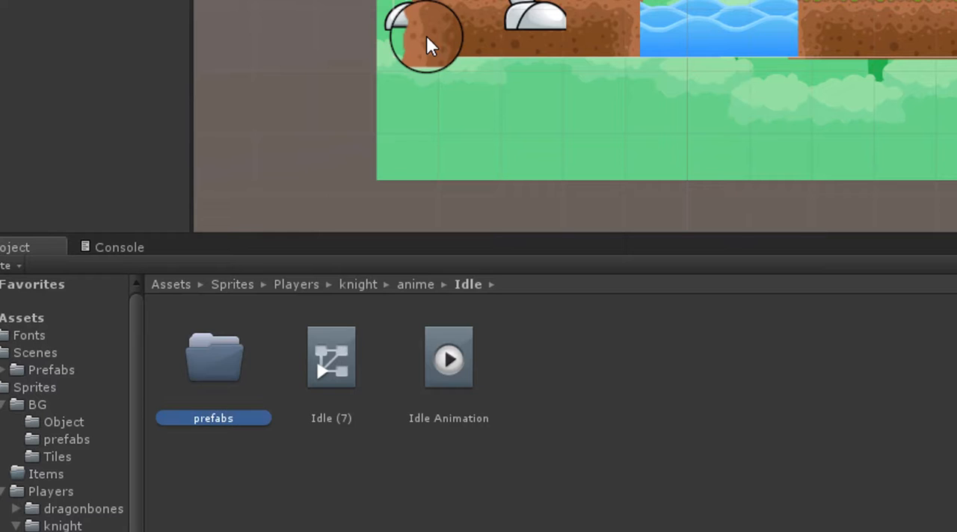
Open the prefabs folder inside the knight's Idle folder and select the Idle object in the scene hierarchy.
double_click(223, 374)
click(25, 155)
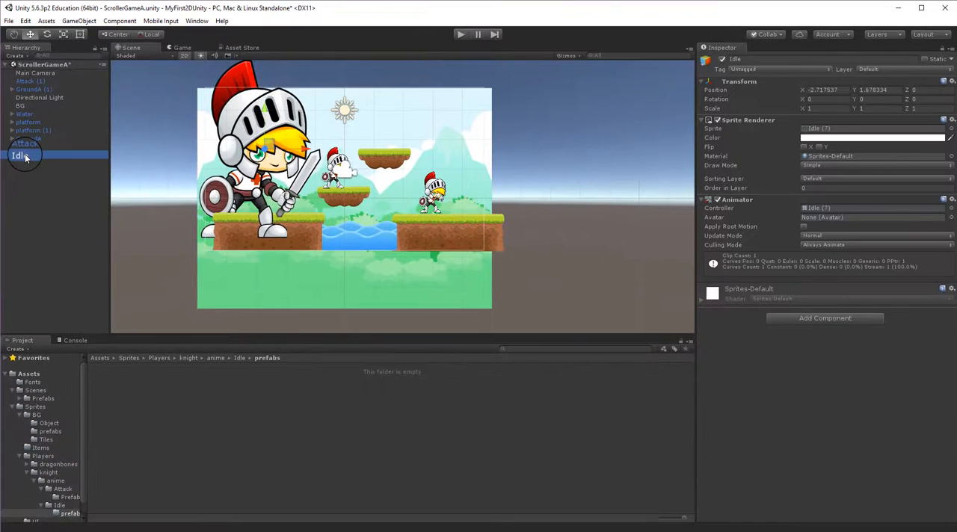
drag(25, 157, 39, 187)
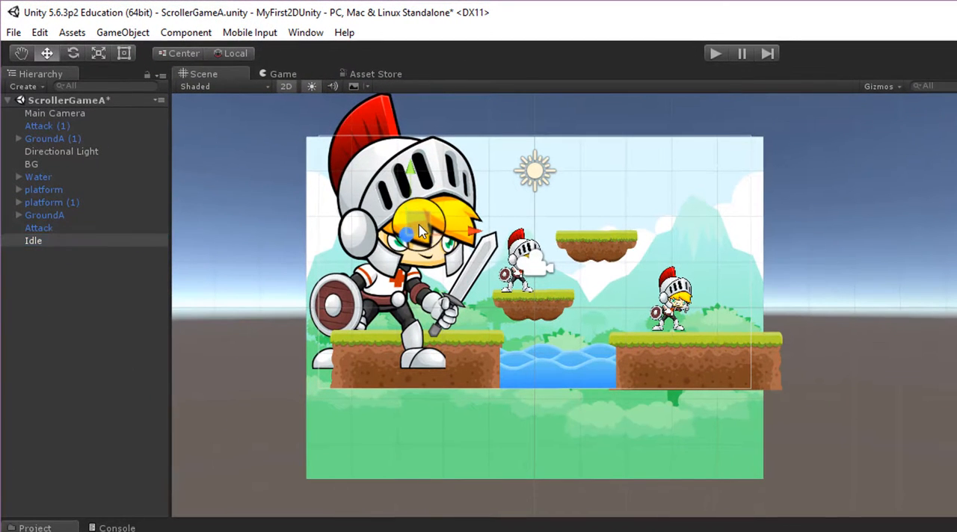
click(669, 298)
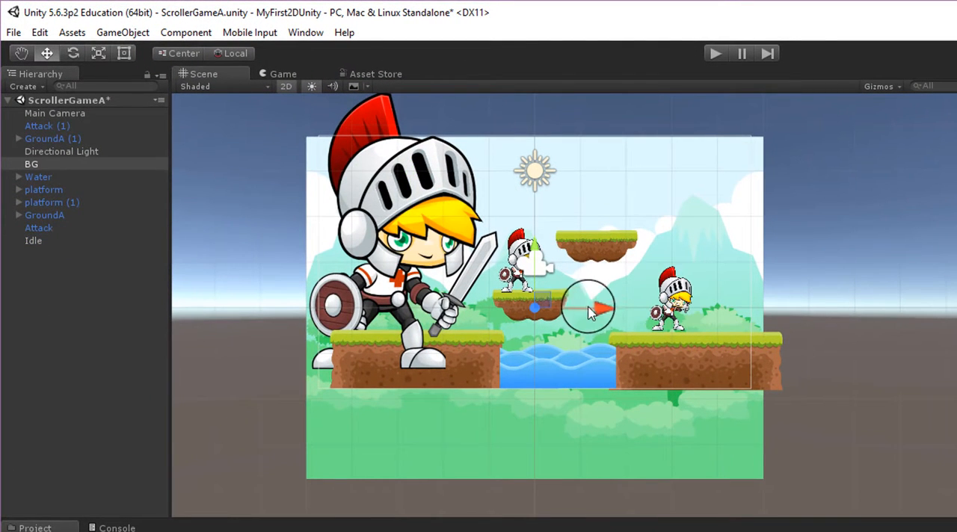
drag(592, 308, 599, 312)
key(ctrl+z)
Set the position of the Attack (1) knight to X 4 and Y 0.1.
click(678, 302)
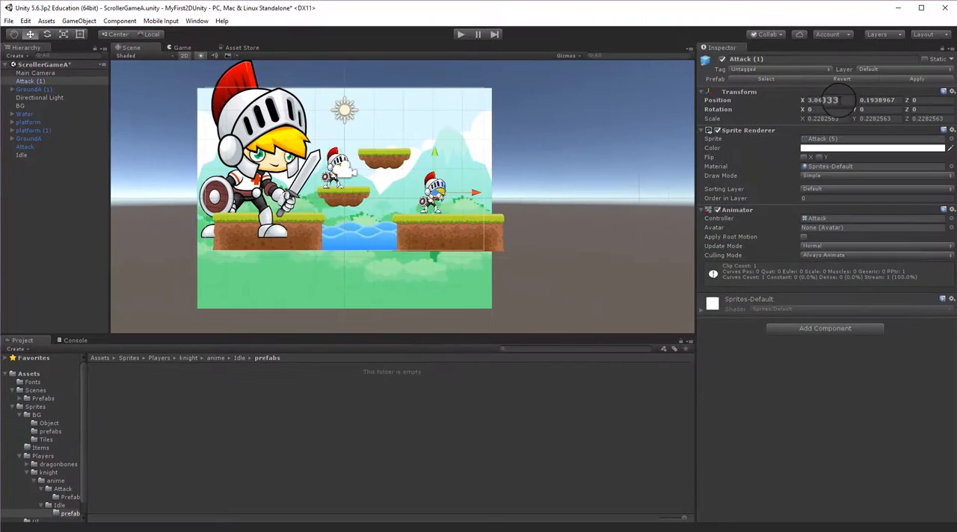
click(844, 102)
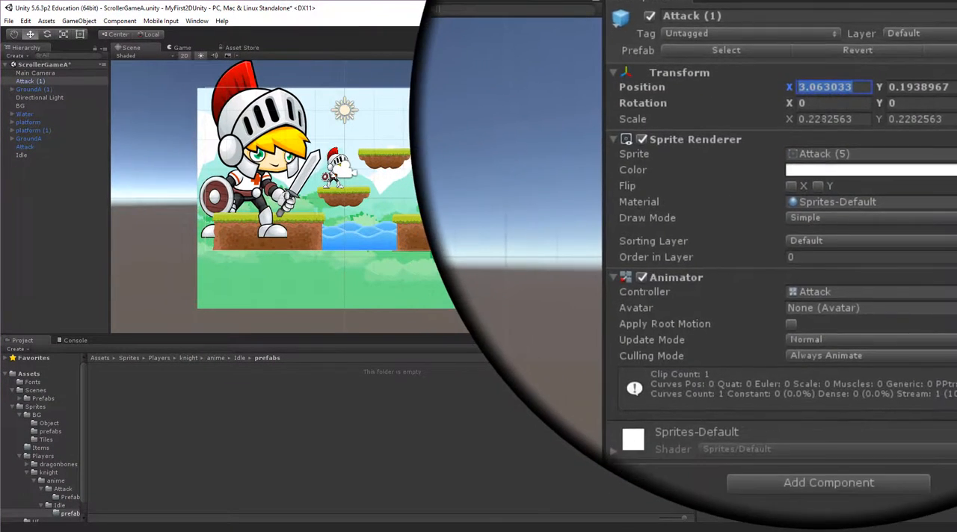
text(4)
key(Tab)
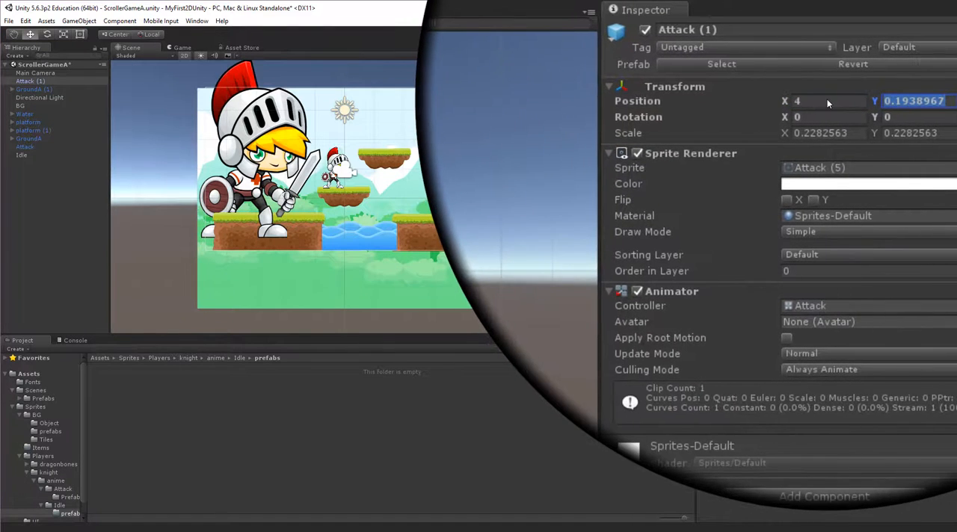
text(.1)
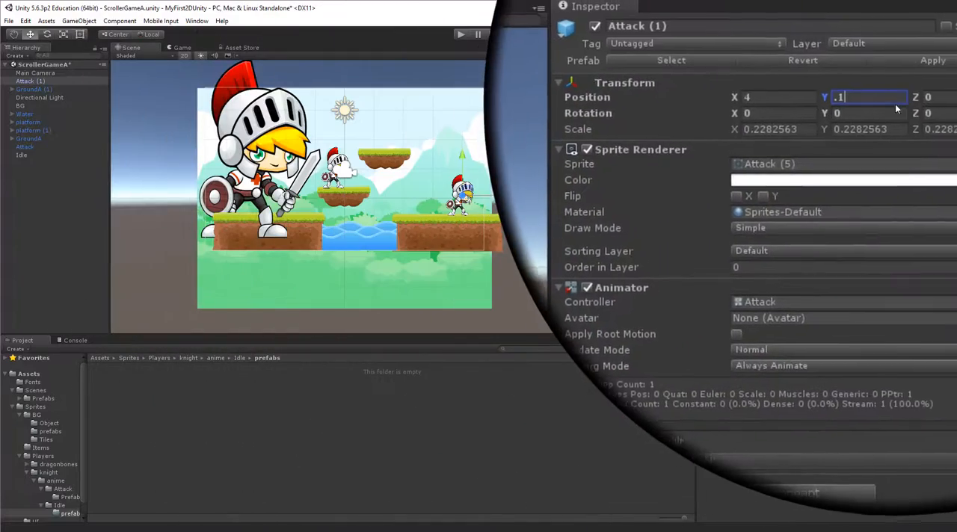
key(Tab)
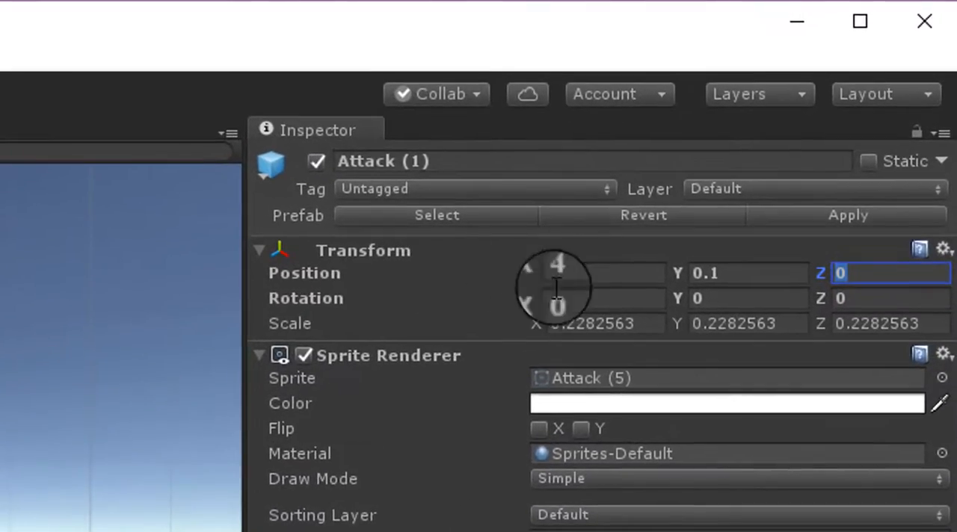
Set the scale of the Attack (1) knight to 0.2 on X, Y and Z.
click(645, 323)
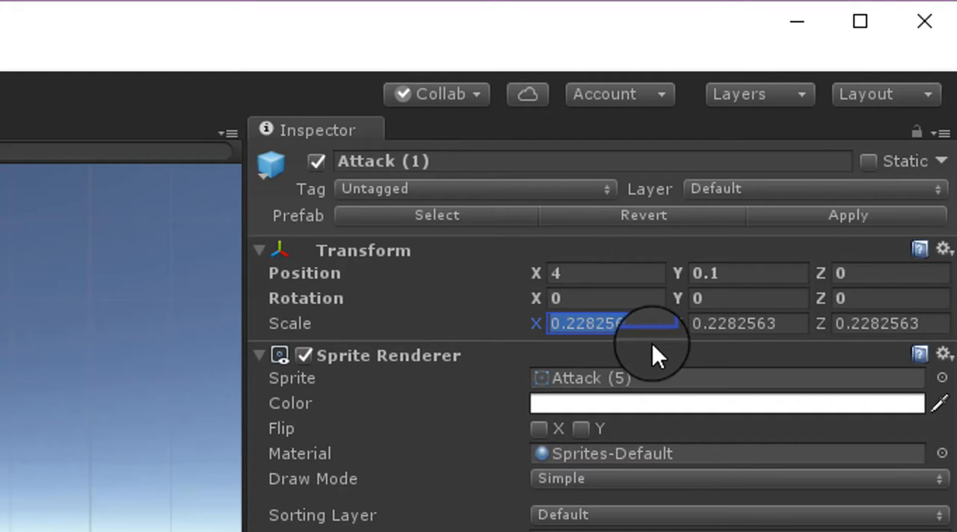
text(.2)
key(Tab)
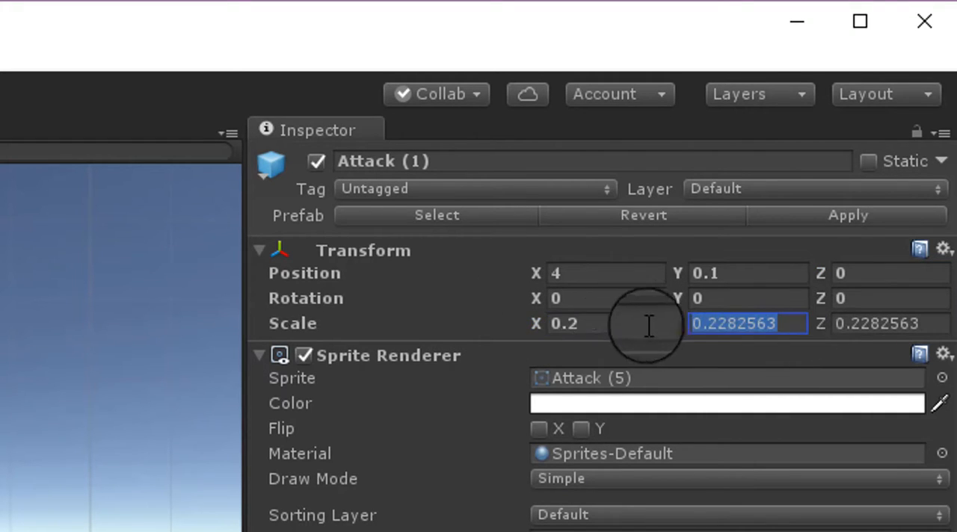
text(.2)
key(Tab)
text(.2)
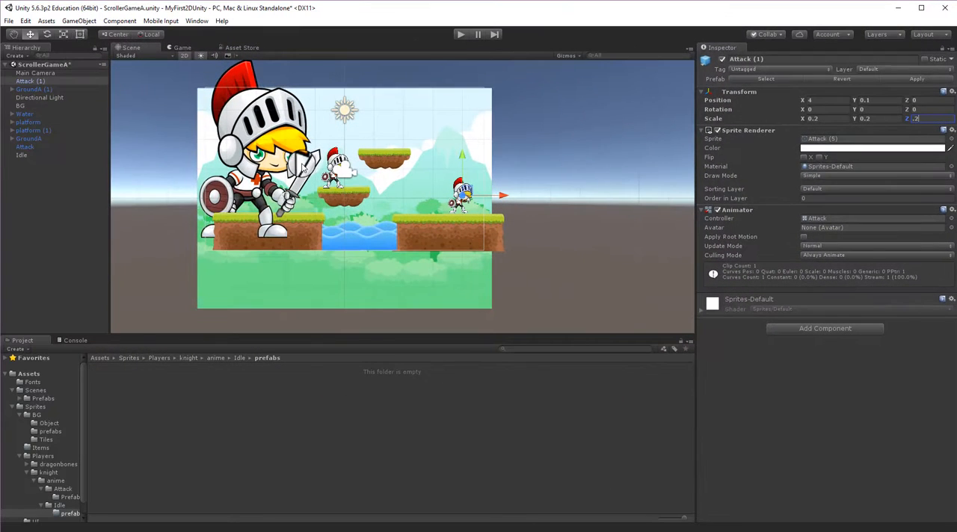
click(776, 155)
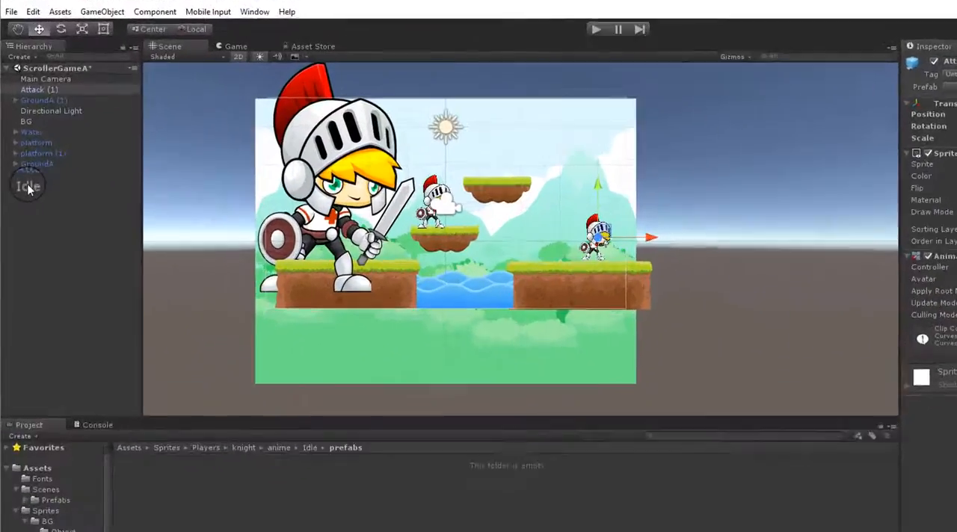
Give the Idle knight the same transform as Attack (1), scaled 0.2, and move it along X to about -2.91 on the left ground block.
click(30, 187)
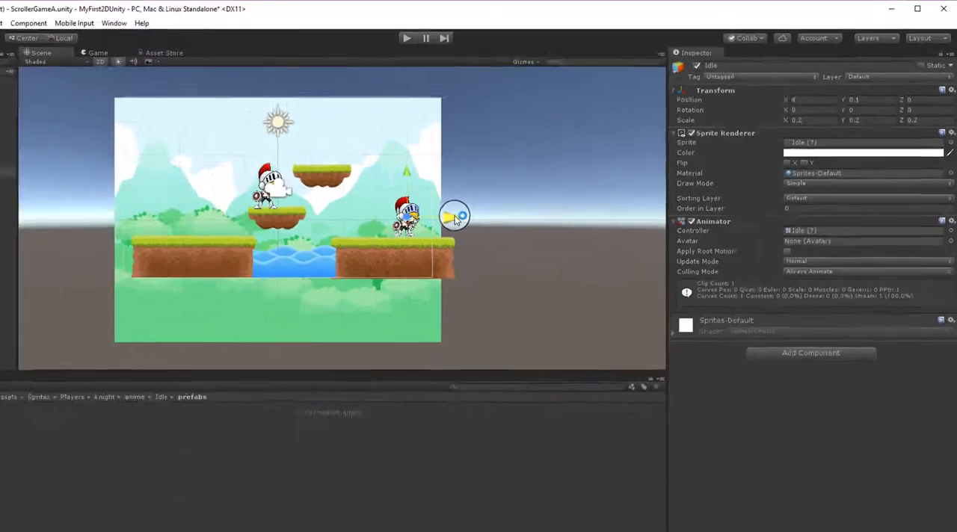
drag(233, 313, 172, 320)
drag(466, 201, 302, 206)
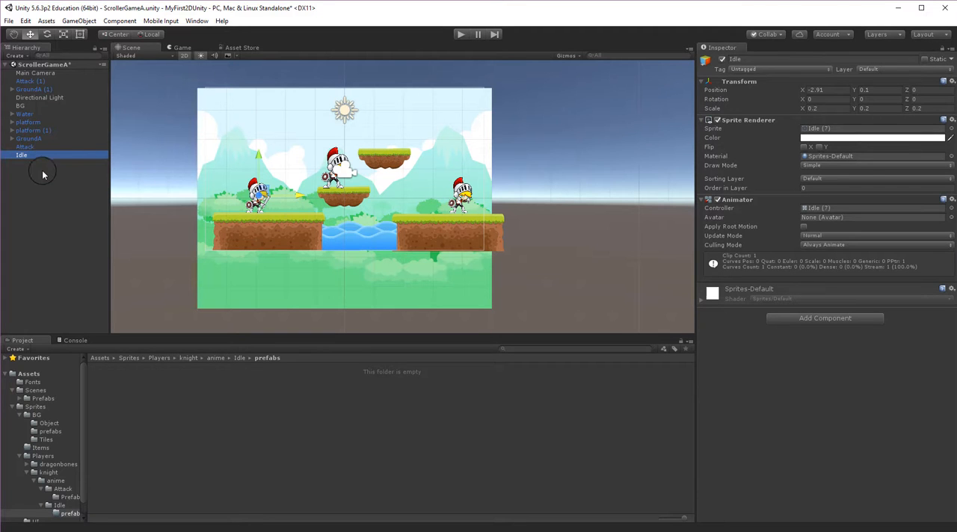
Save the scaled Idle knight as a prefab in the Idle/prefabs folder.
drag(19, 157, 139, 412)
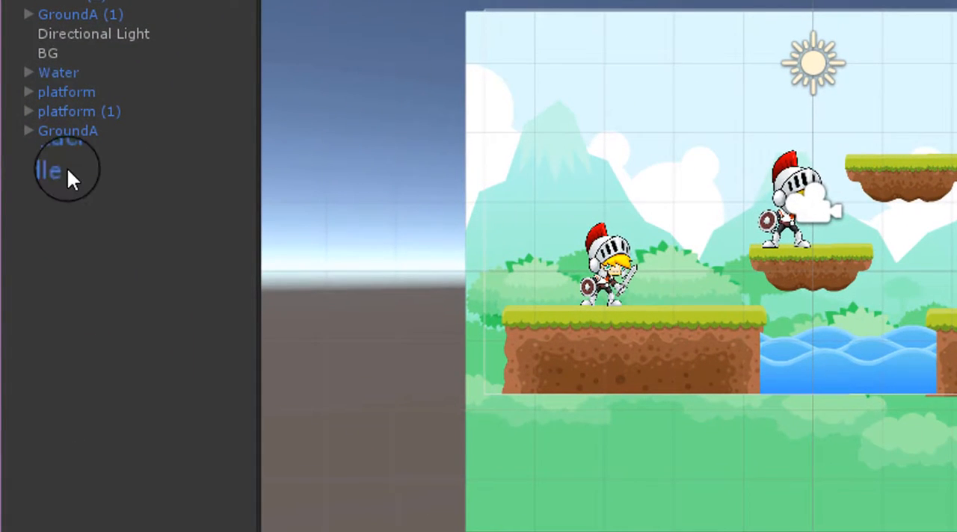
click(59, 167)
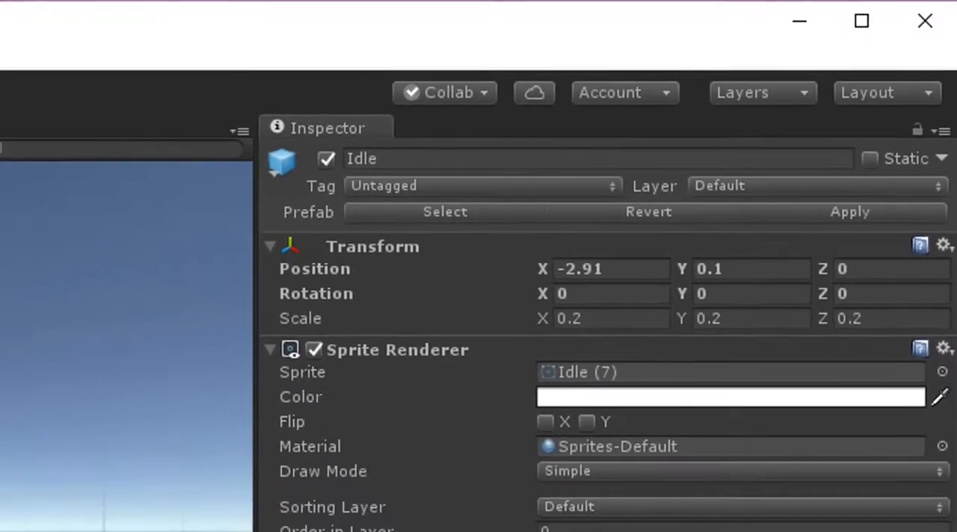
click(123, 445)
Place a second Idle knight from the prefab beside the first on the left ground block and play-test the scene.
drag(51, 426, 248, 211)
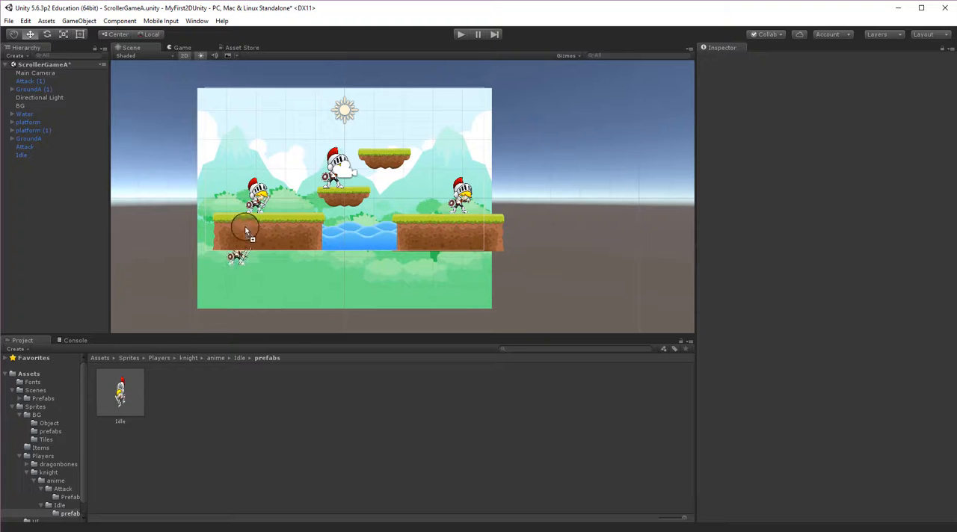
drag(309, 211, 310, 213)
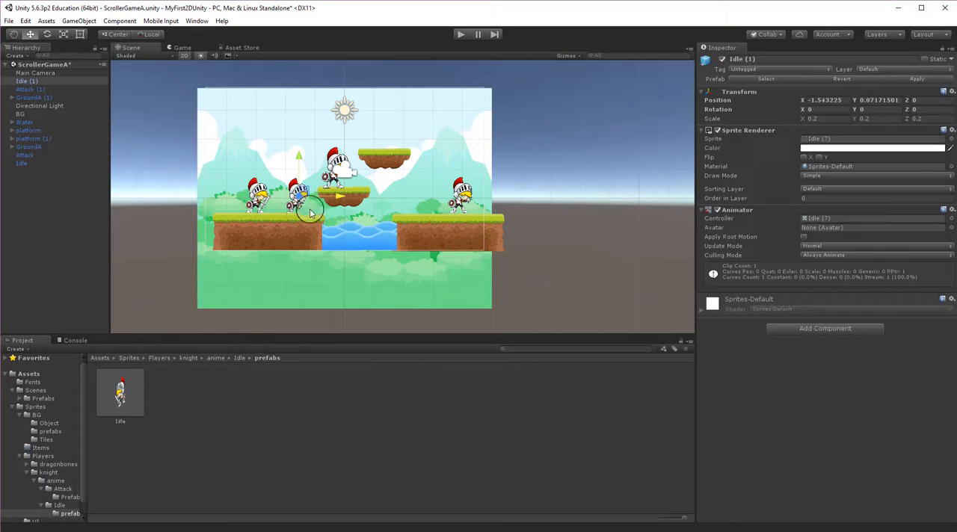
click(461, 36)
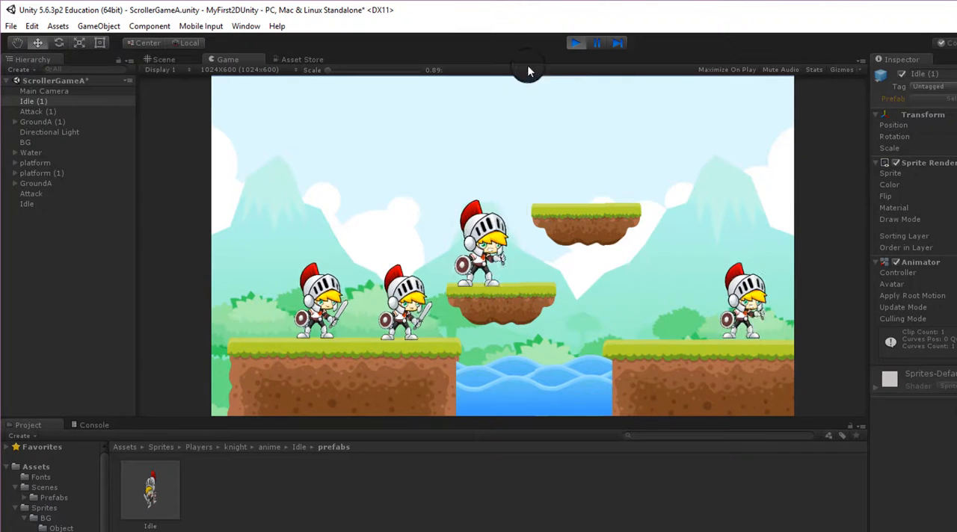
click(577, 43)
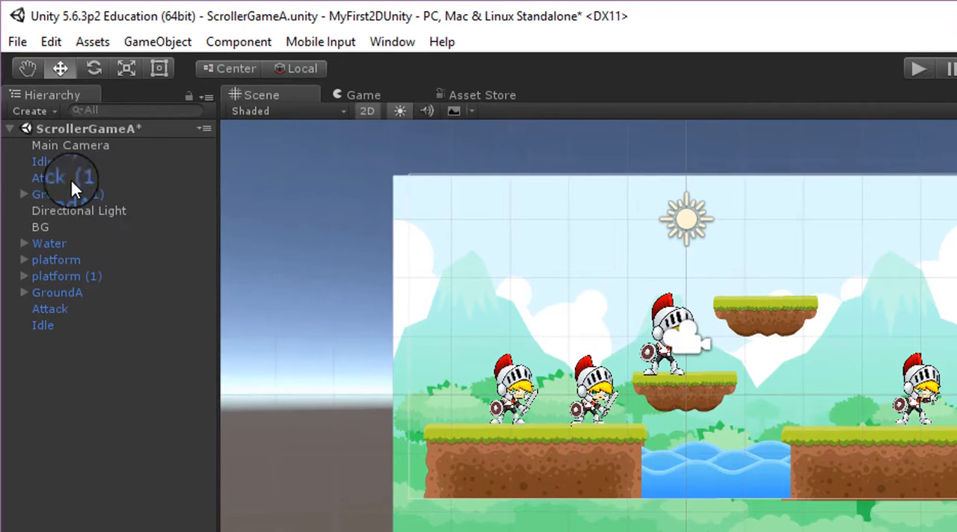
Rename the Attack (1) object in the hierarchy to Attack.
click(72, 180)
click(79, 181)
click(142, 178)
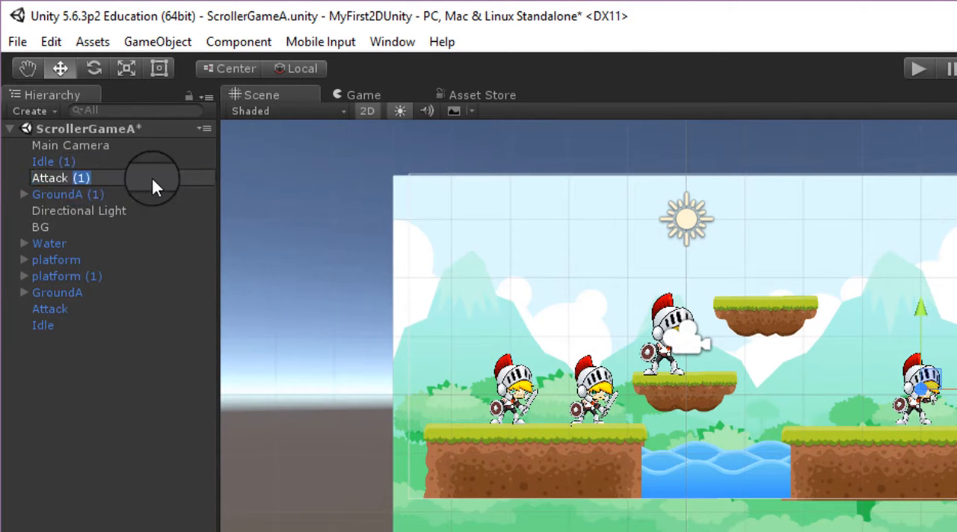
key(BackSpace)
key(BackSpace)
key(BackSpace)
key(BackSpace)
Rename the Idle (1) object in the hierarchy to Idle.
click(61, 162)
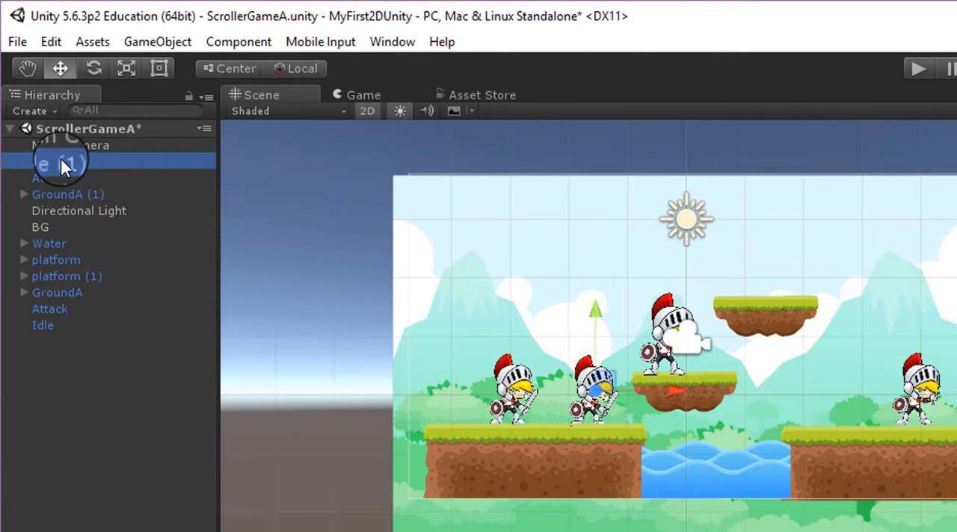
click(59, 159)
double_click(148, 160)
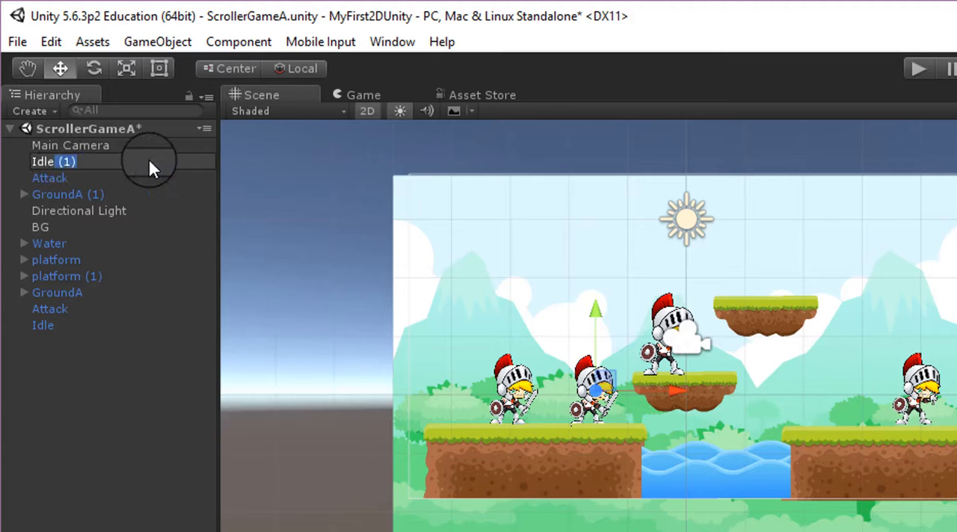
key(BackSpace)
click(81, 211)
Delete the duplicate Idle and Attack knights from the scene, keeping one of each.
click(54, 161)
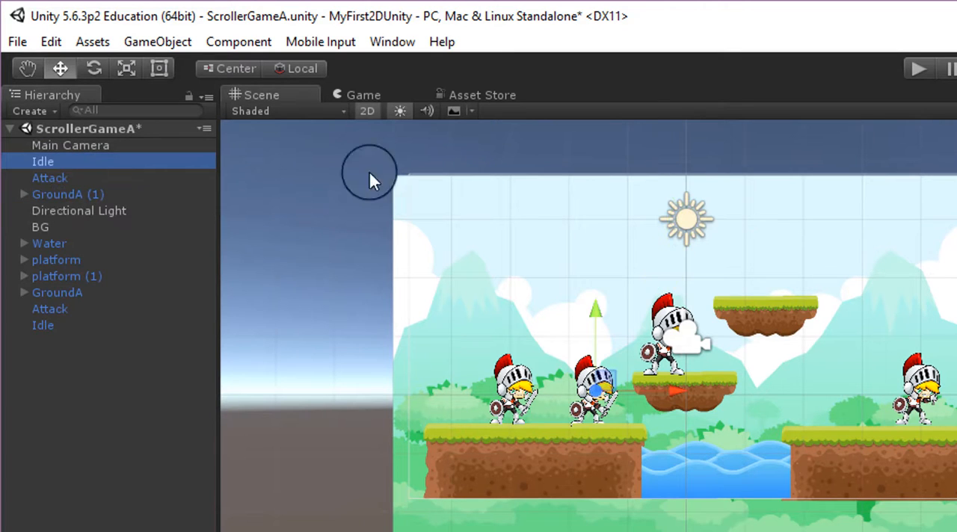
key(Delete)
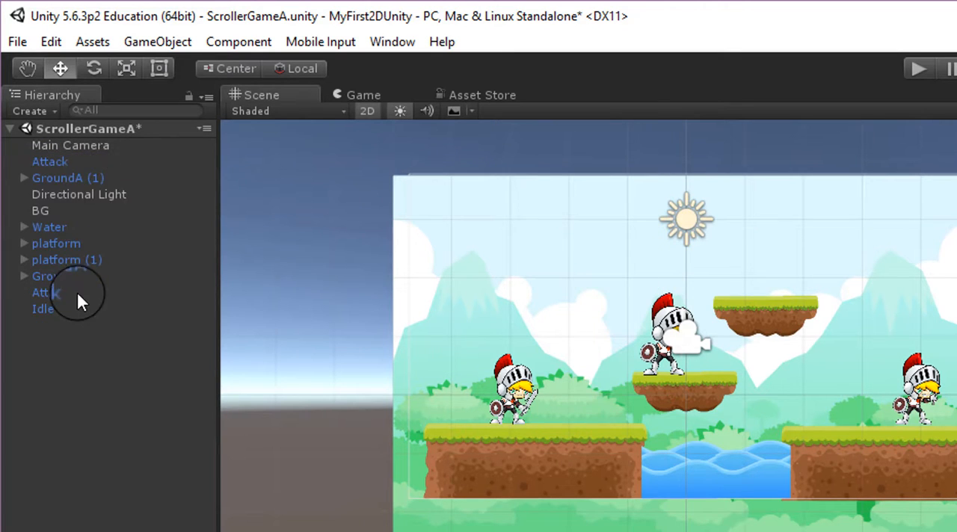
key(Delete)
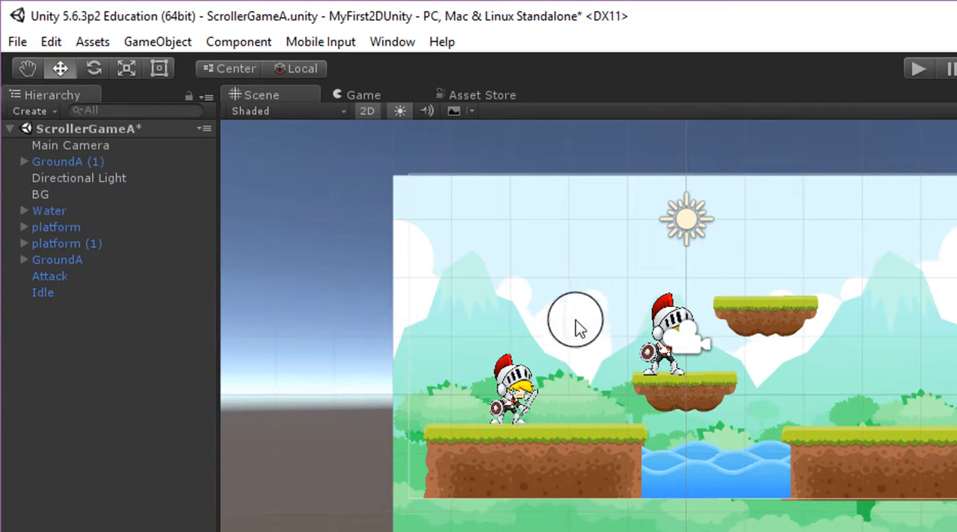
click(44, 277)
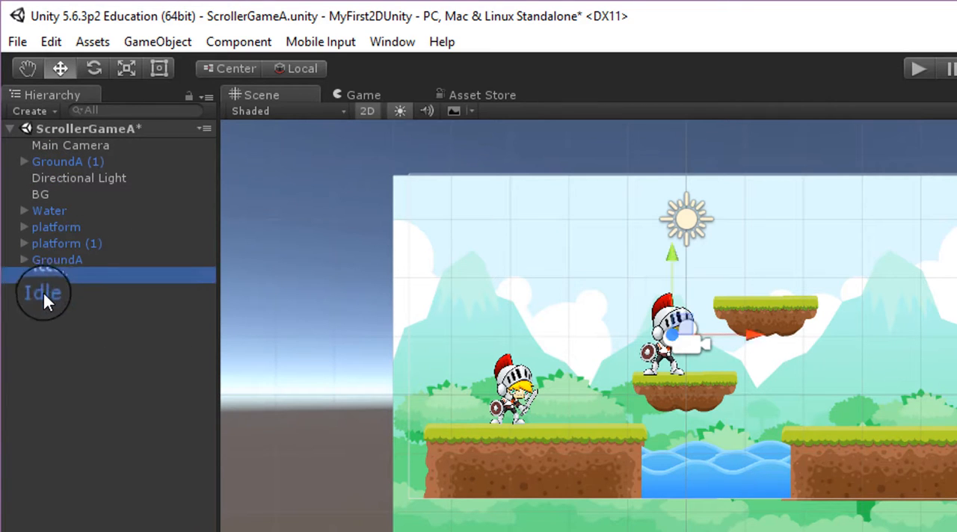
click(43, 294)
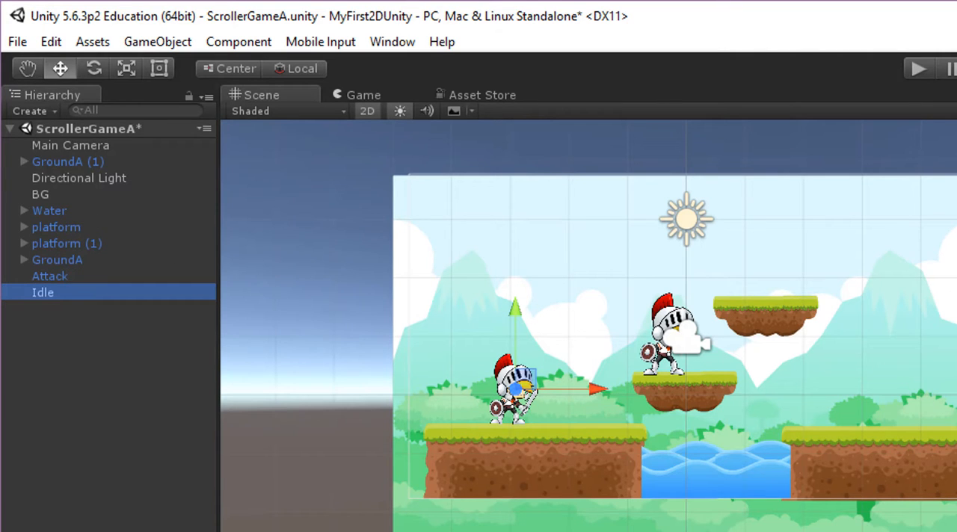
click(82, 241)
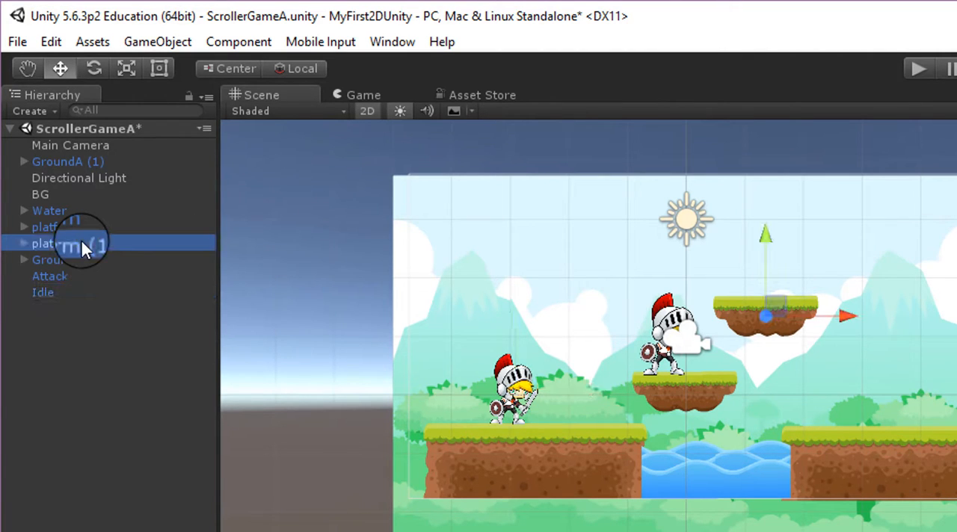
click(76, 227)
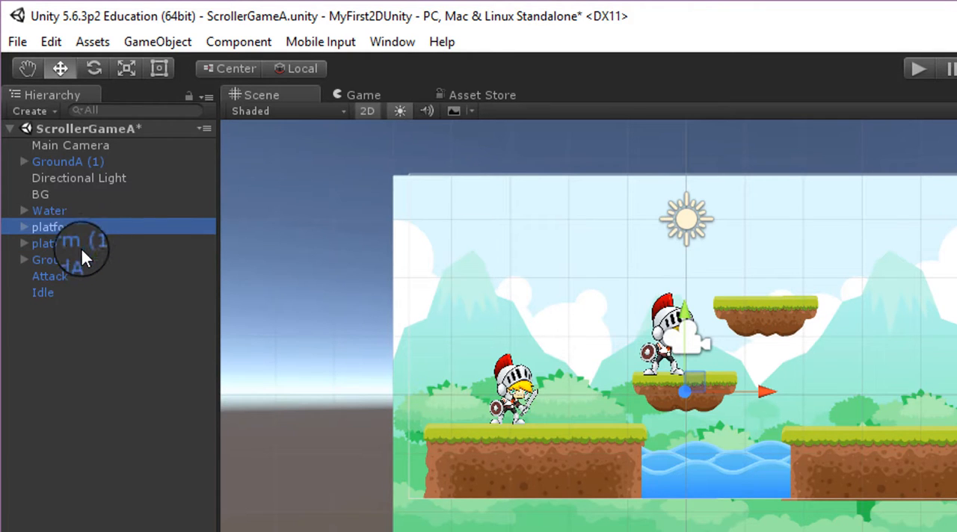
right_click(55, 370)
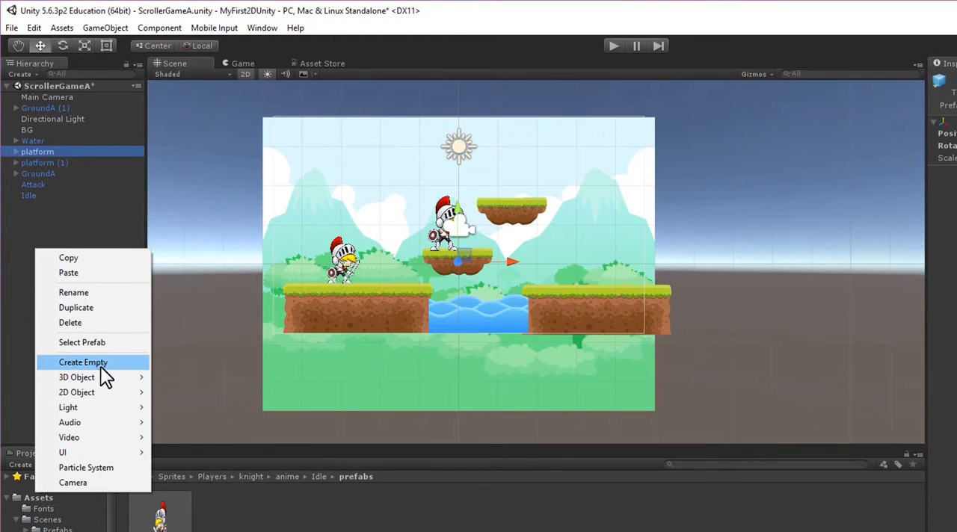
click(83, 362)
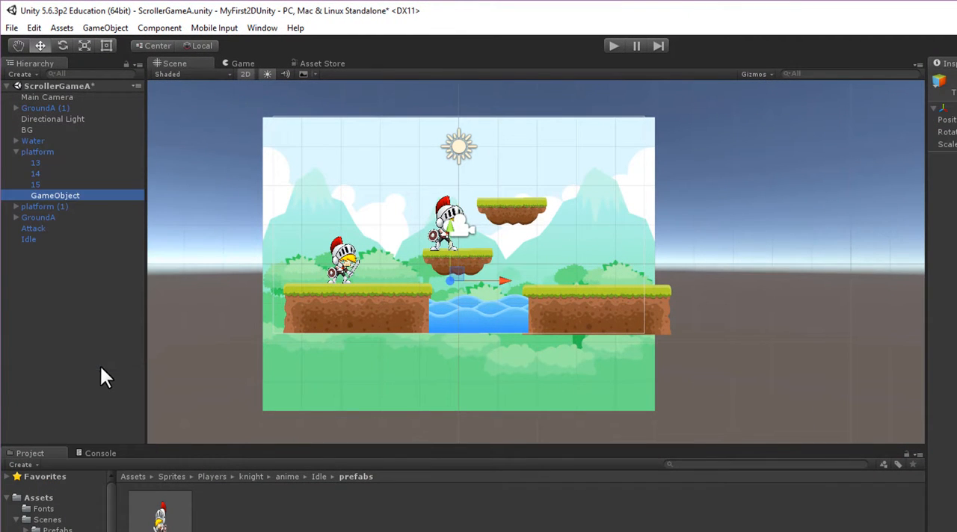
click(64, 194)
click(59, 261)
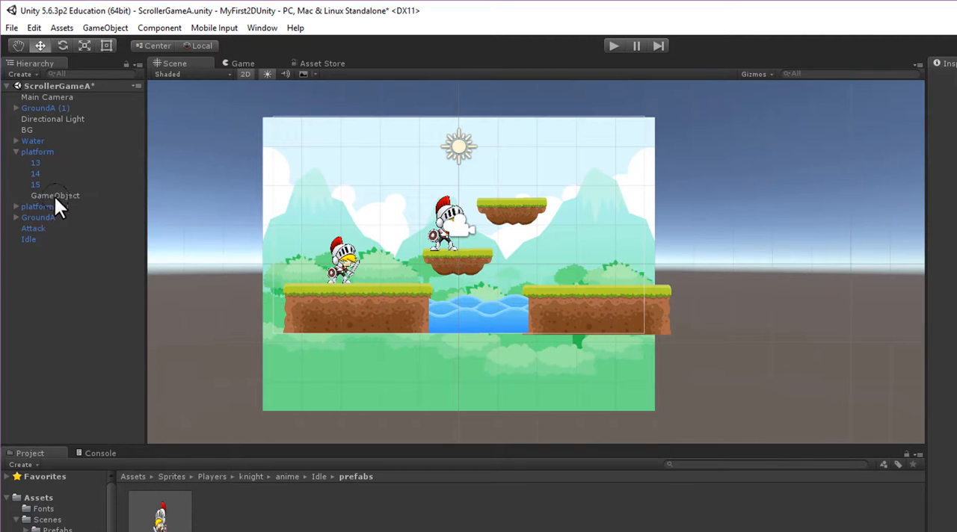
click(54, 196)
key(Delete)
Create an empty object at the root of the ScrollerGameA scene and name it Platforms.
click(36, 150)
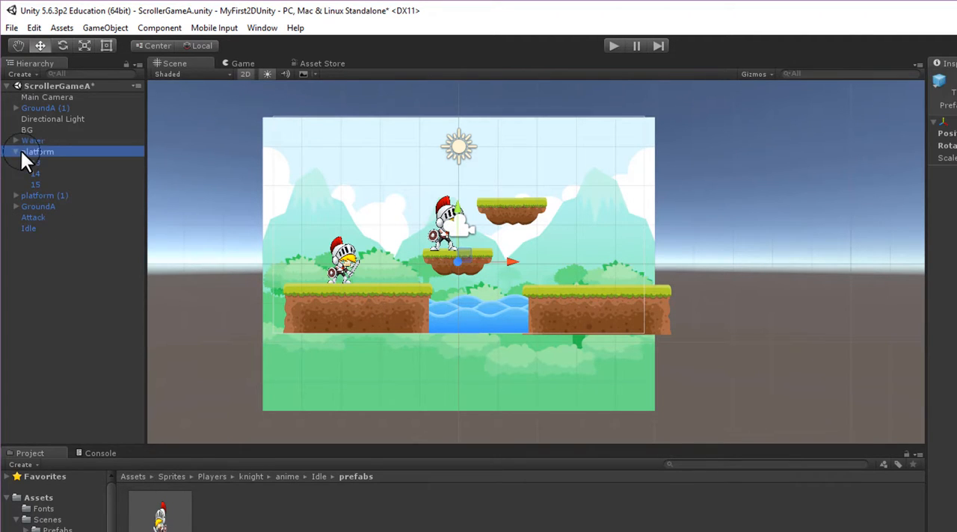
click(53, 86)
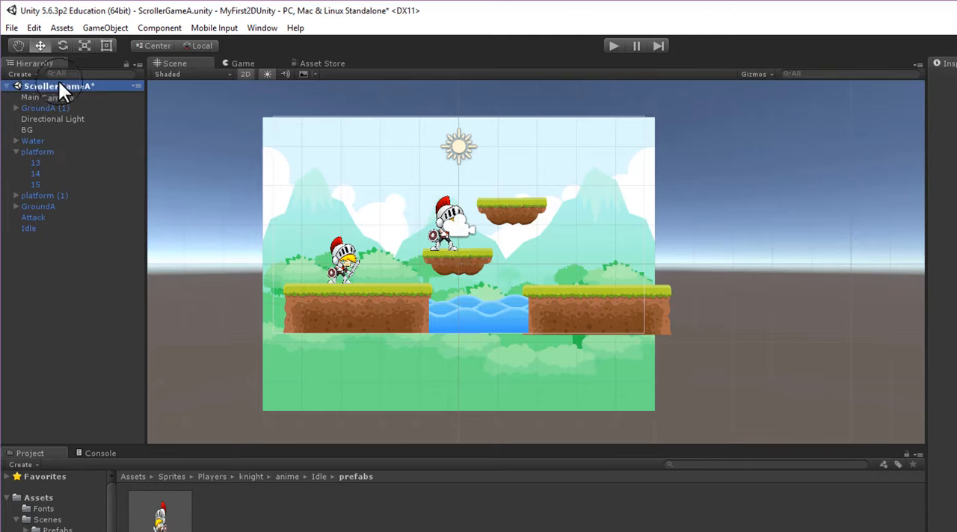
right_click(52, 311)
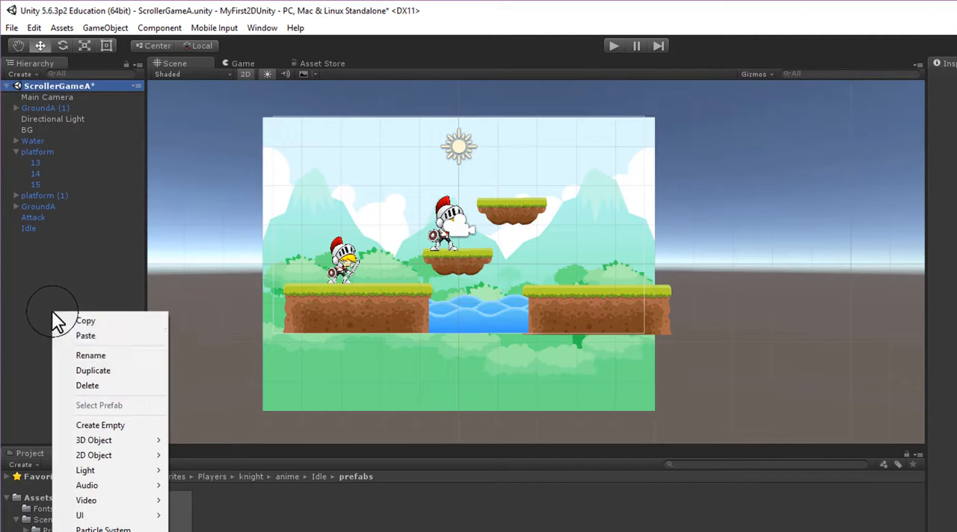
click(128, 422)
click(39, 238)
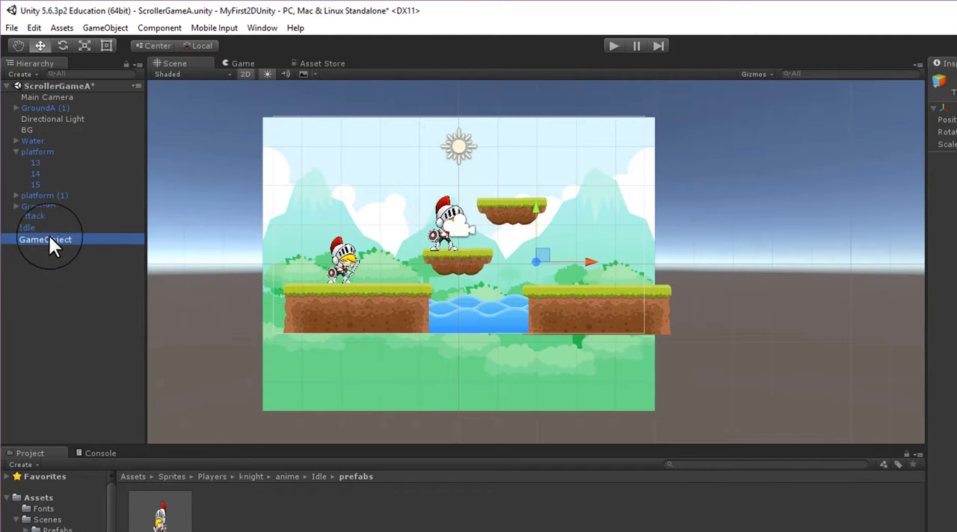
text(Platforms)
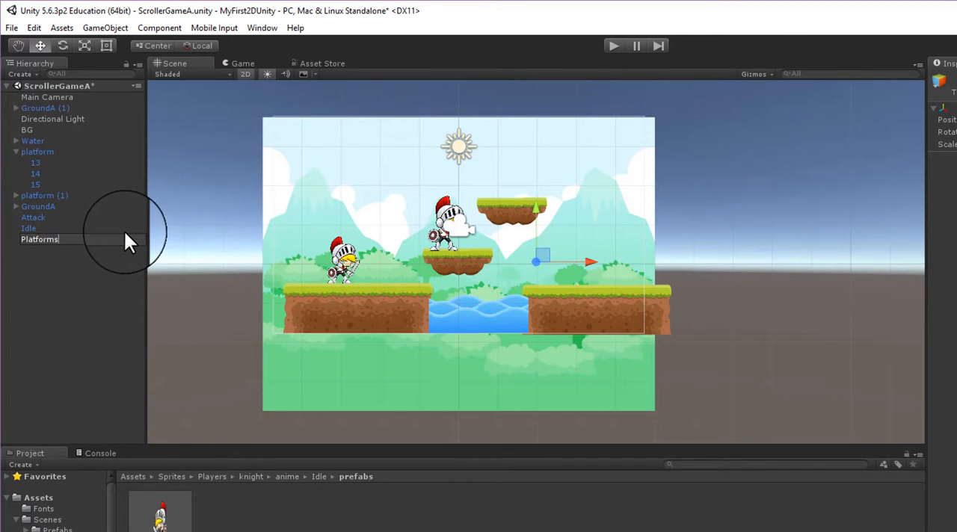
key(Return)
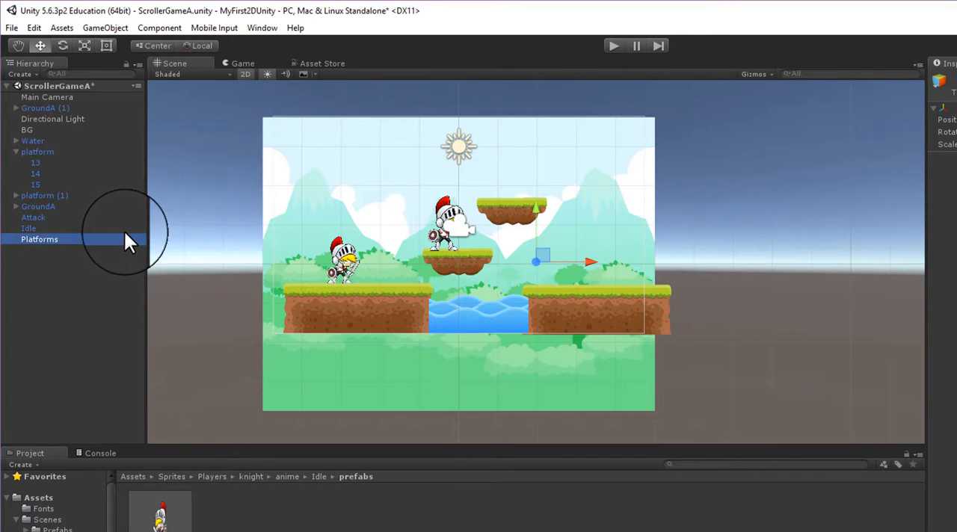
Group platform and platform (1) as children of the Platforms object and collapse the group.
click(16, 150)
click(37, 152)
ctrl+click(41, 159)
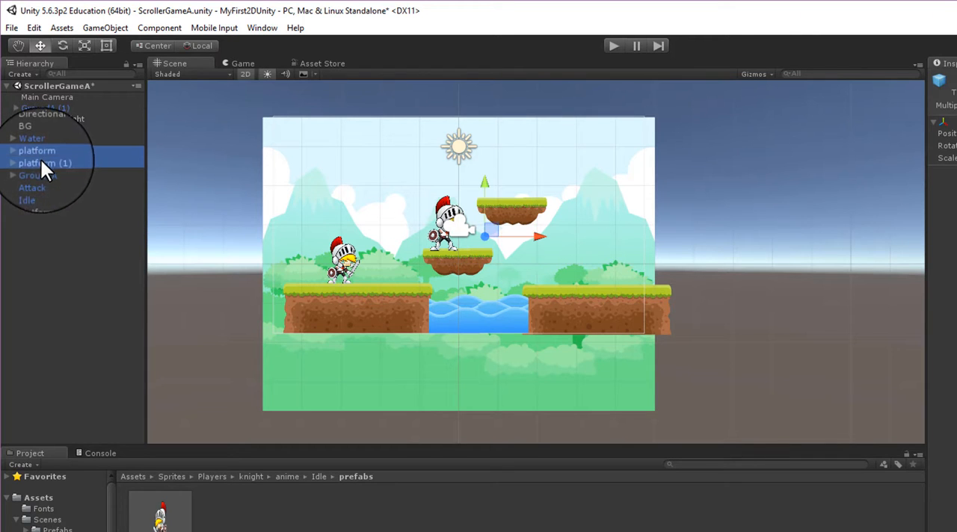
drag(40, 158, 46, 202)
click(68, 251)
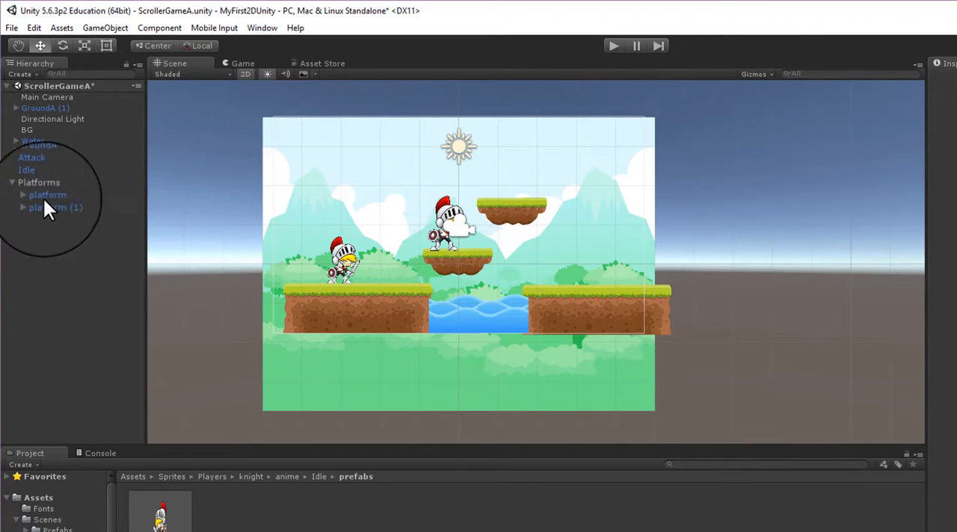
click(15, 184)
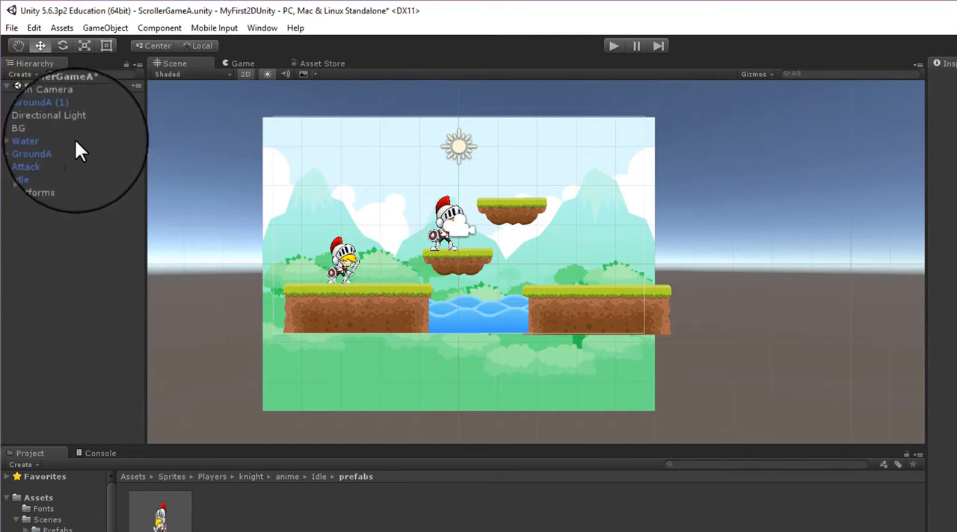
Create another empty object at the scene root and name it Grounds.
right_click(37, 218)
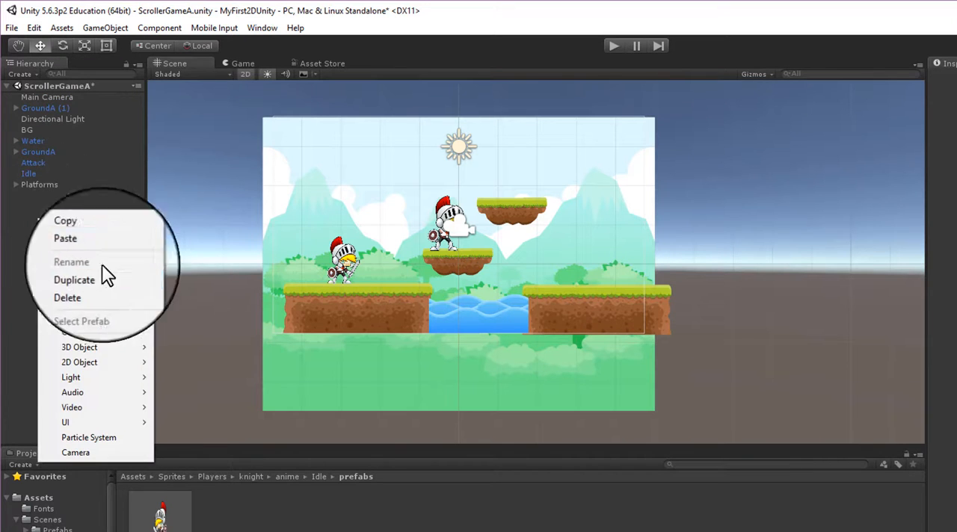
click(26, 238)
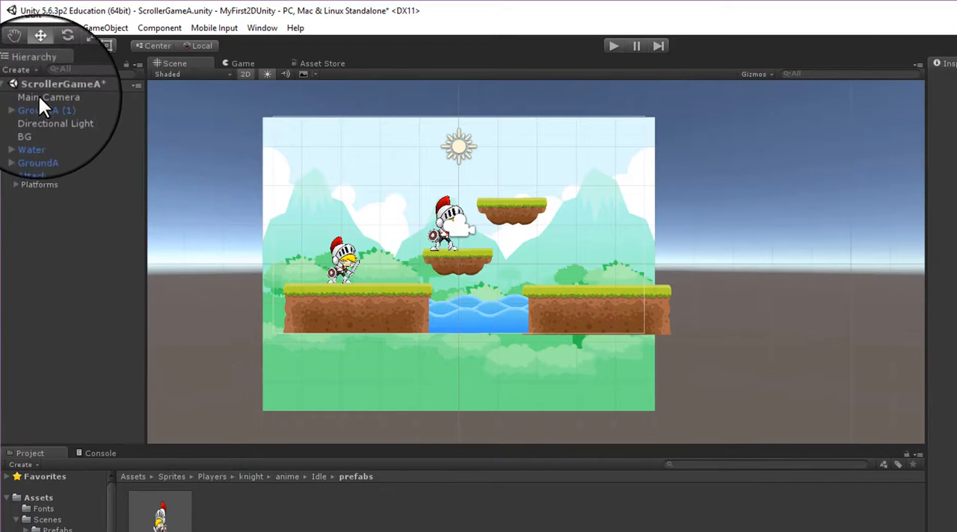
click(40, 95)
click(63, 85)
right_click(64, 243)
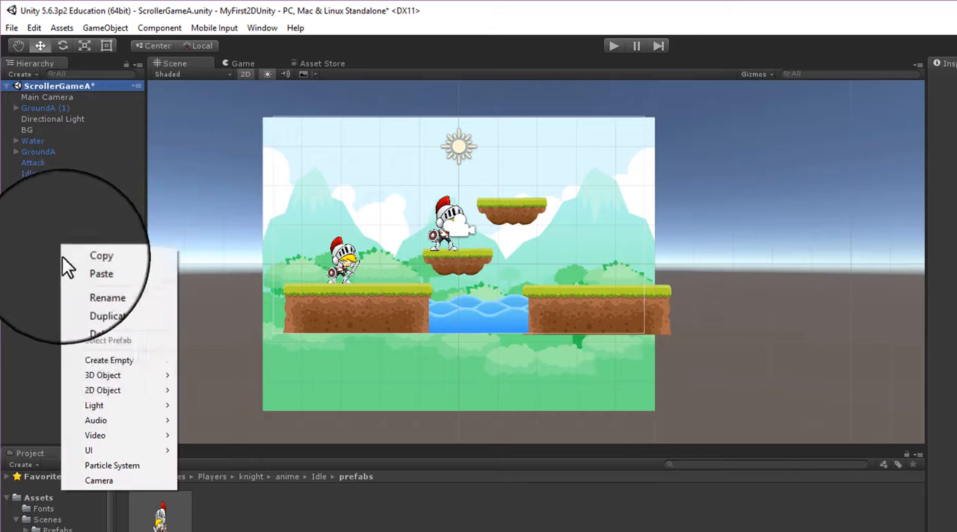
click(153, 353)
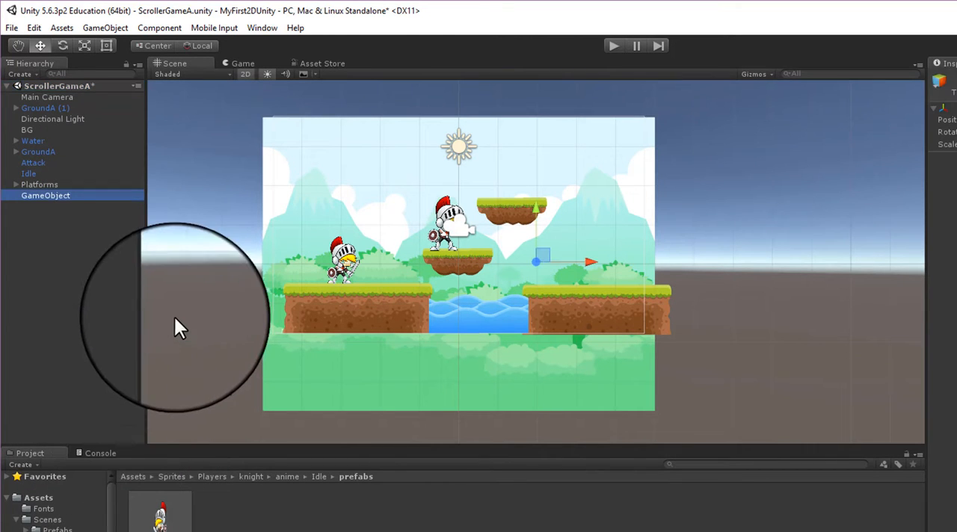
click(54, 195)
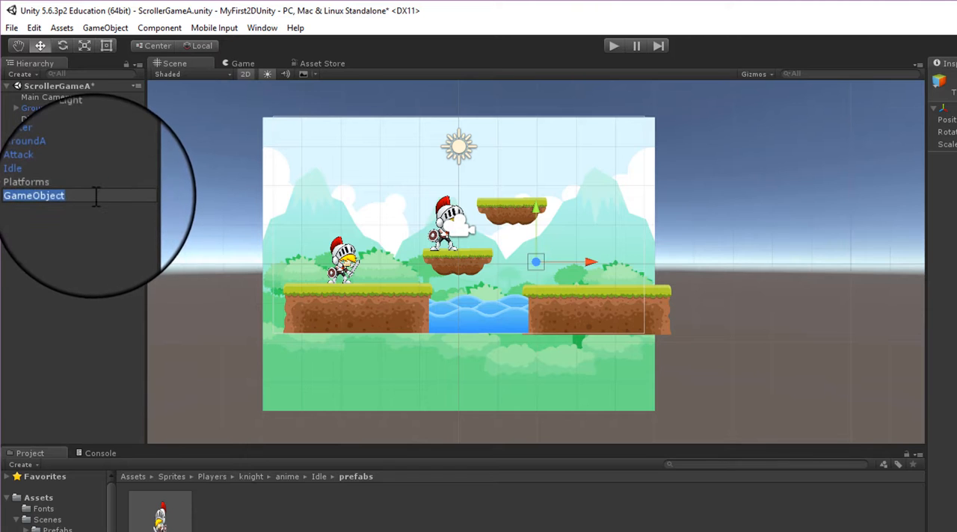
text(Grounds)
key(Return)
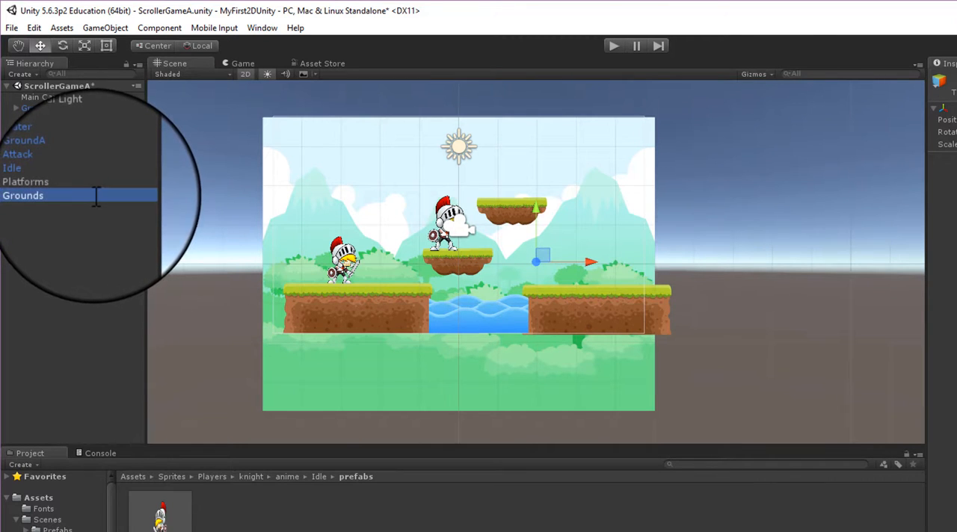
Group GroundA and GroundA (1) as children of the Grounds object and collapse the group.
click(39, 152)
drag(38, 149, 32, 191)
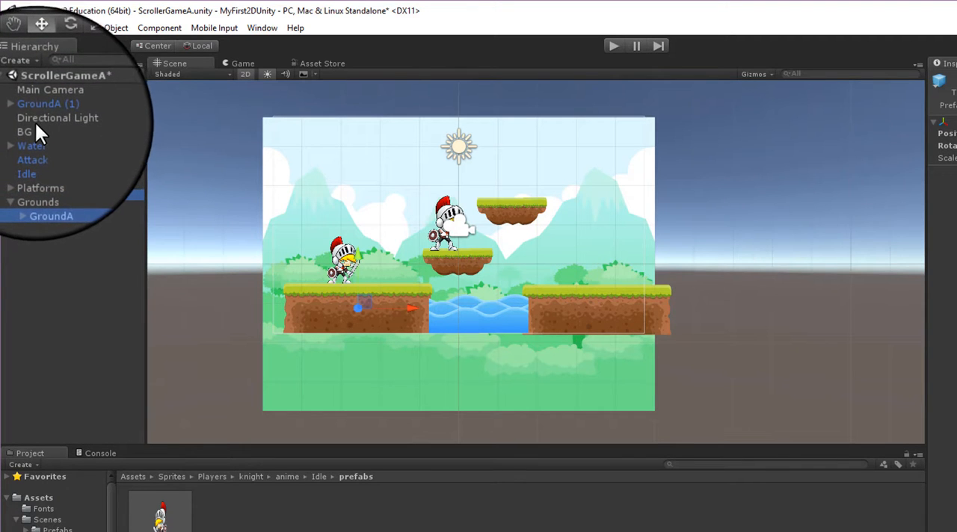
drag(40, 109, 32, 178)
click(15, 174)
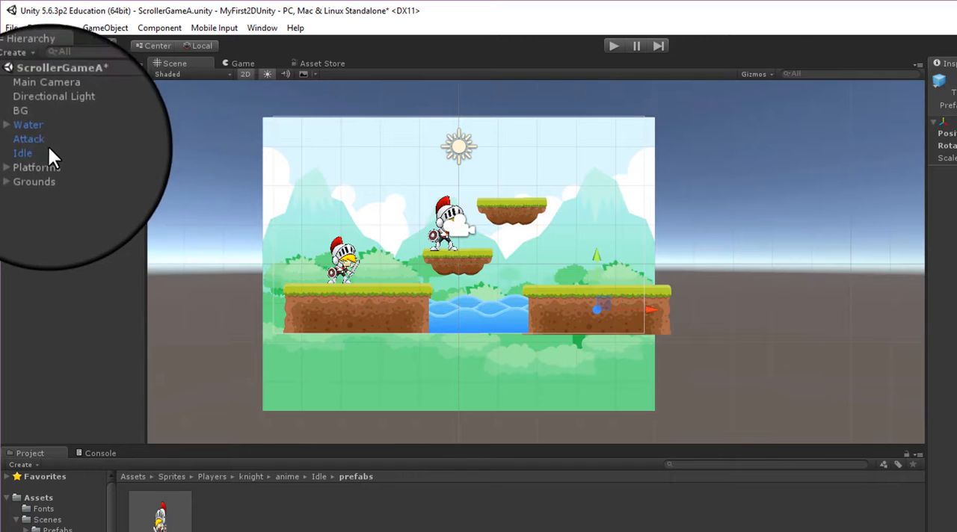
Delete the Attack knight from the scene and select the remaining Idle knight.
click(33, 135)
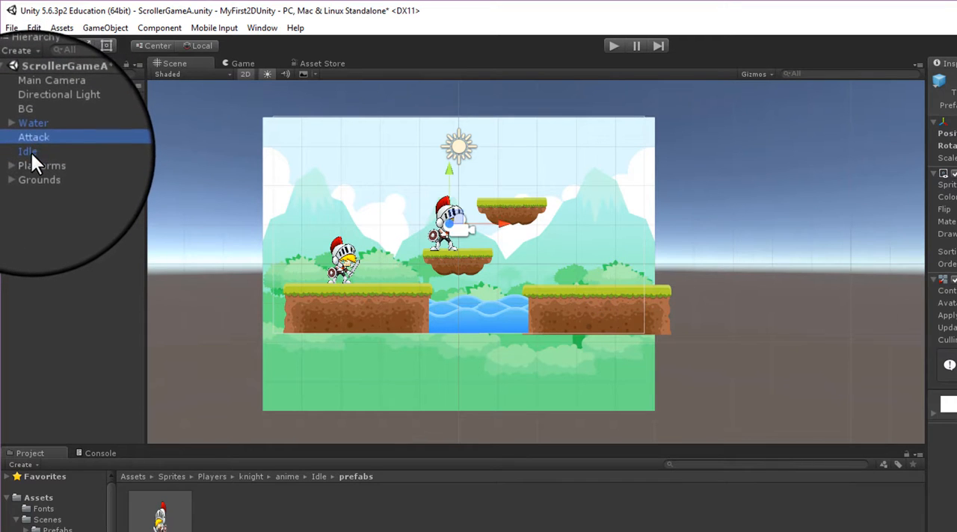
click(30, 155)
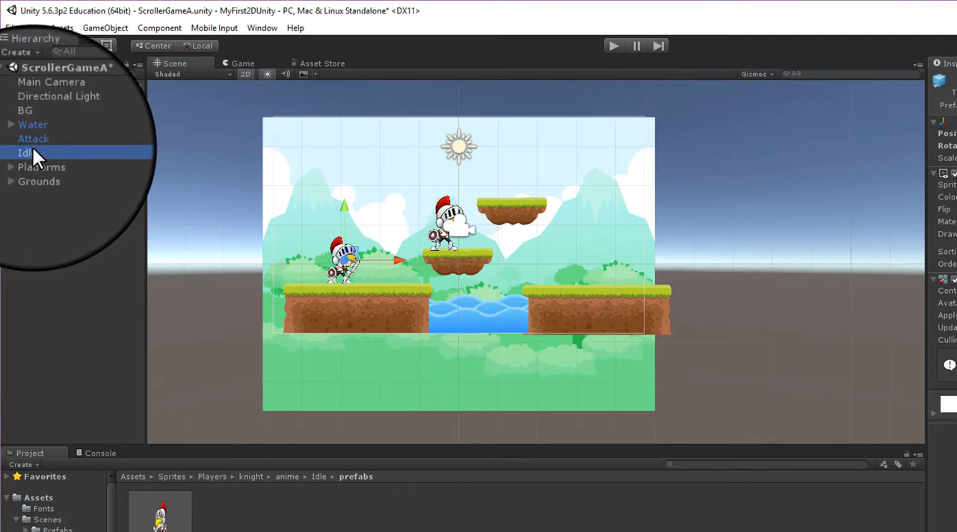
click(49, 141)
key(Delete)
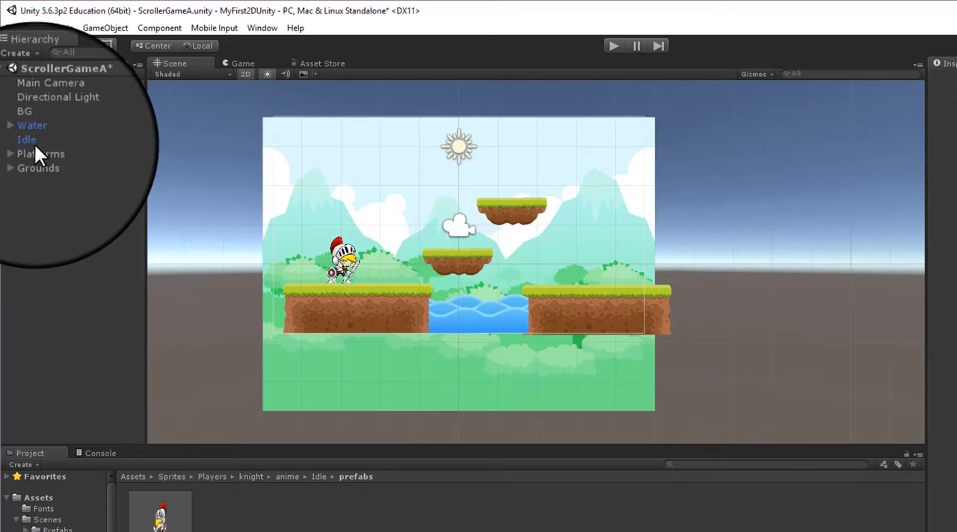
click(29, 139)
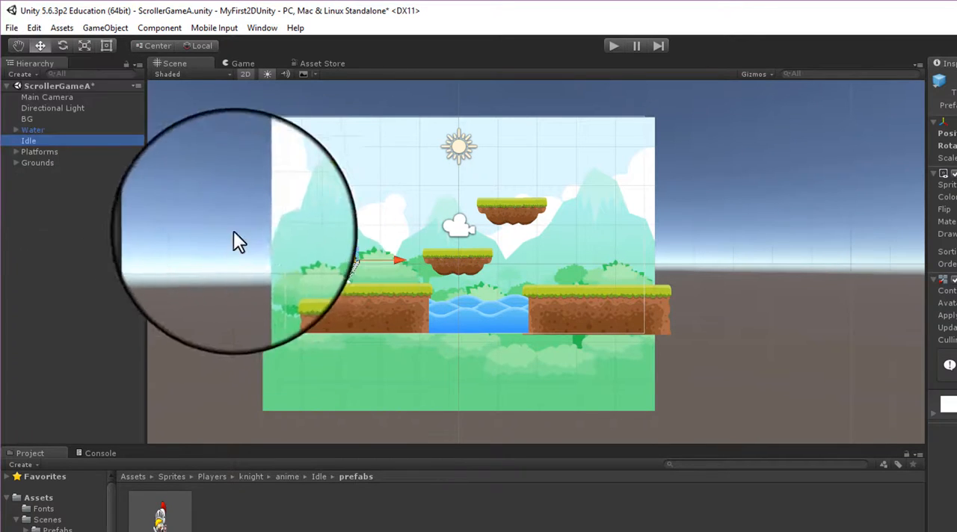